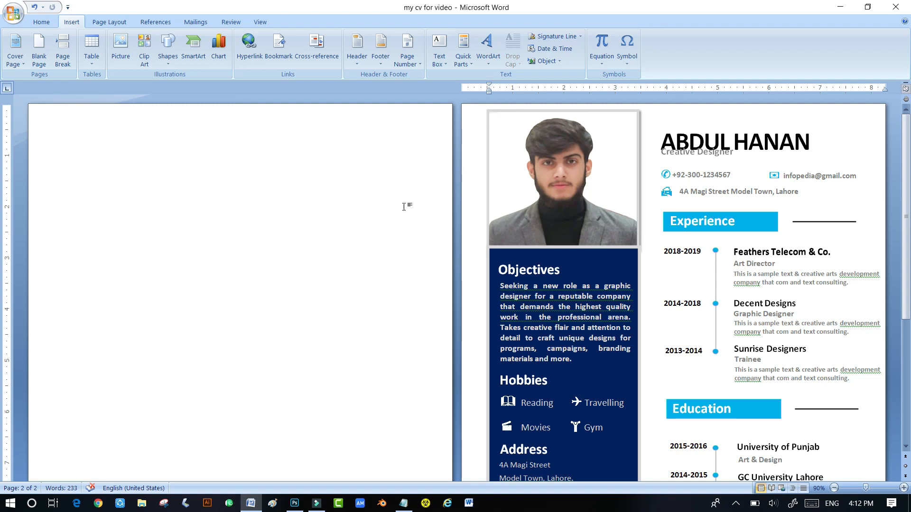
# - Set the page size to A4
pyautogui.click(109, 22)
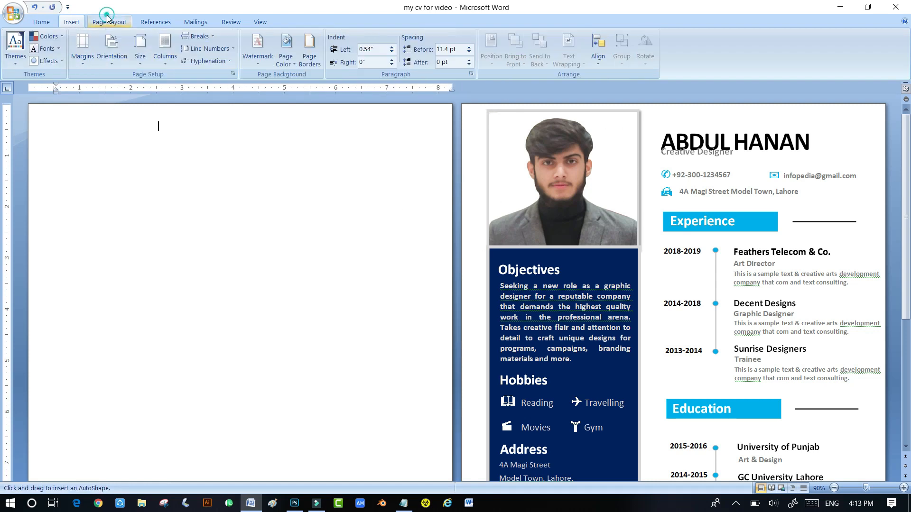
pyautogui.click(139, 53)
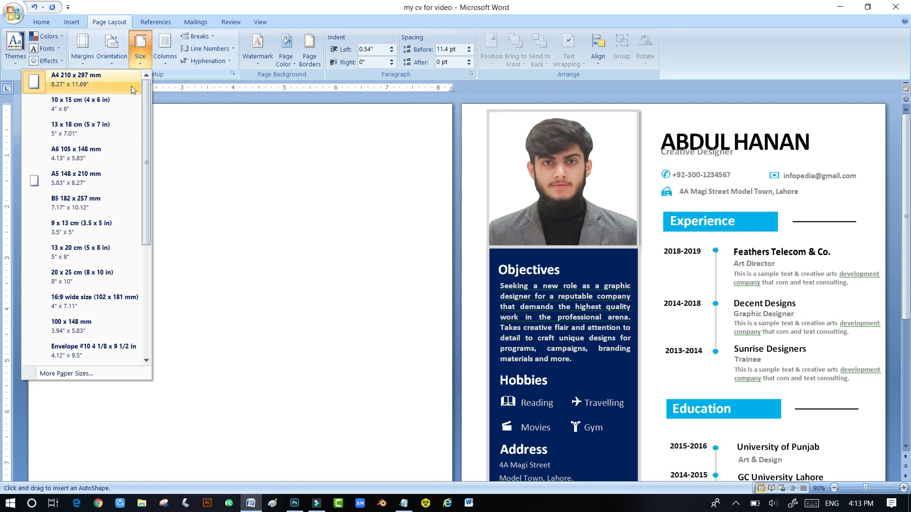
pyautogui.click(75, 79)
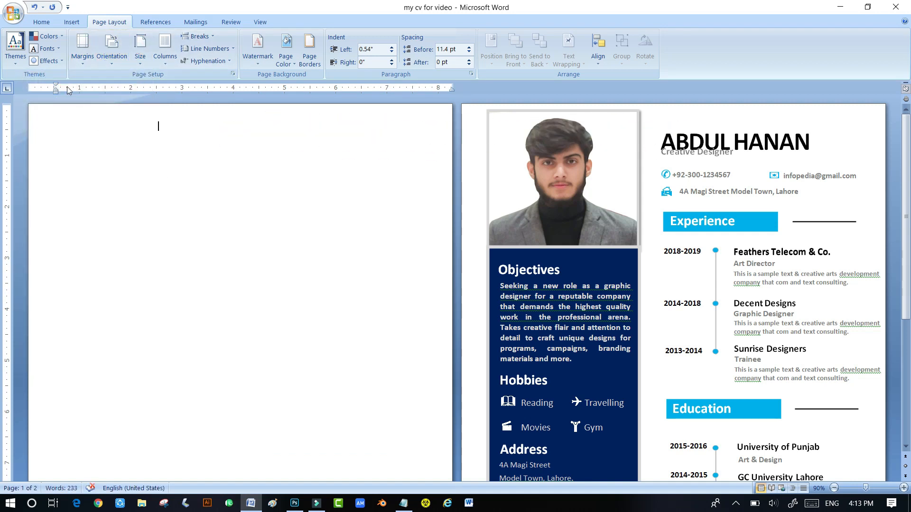
# - Draw a rectangle in the top-left corner of the page
pyautogui.click(76, 26)
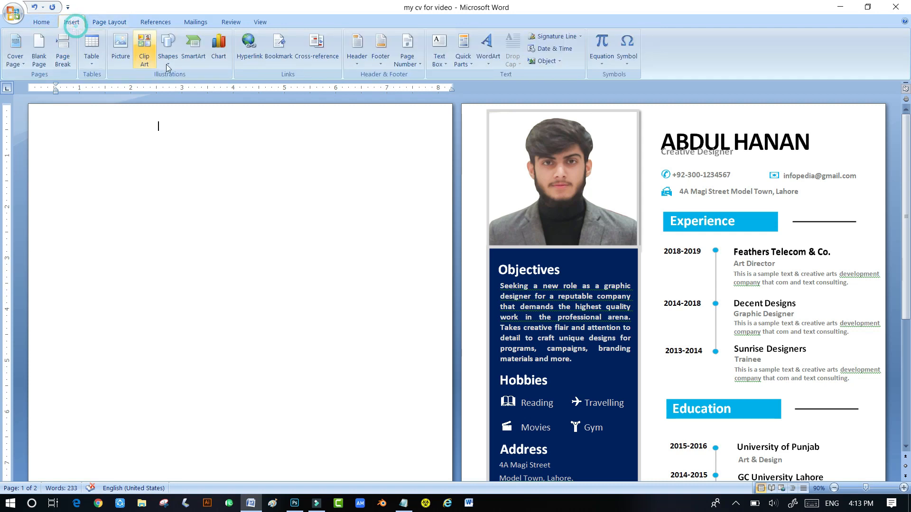
pyautogui.click(166, 57)
pyautogui.click(82, 87)
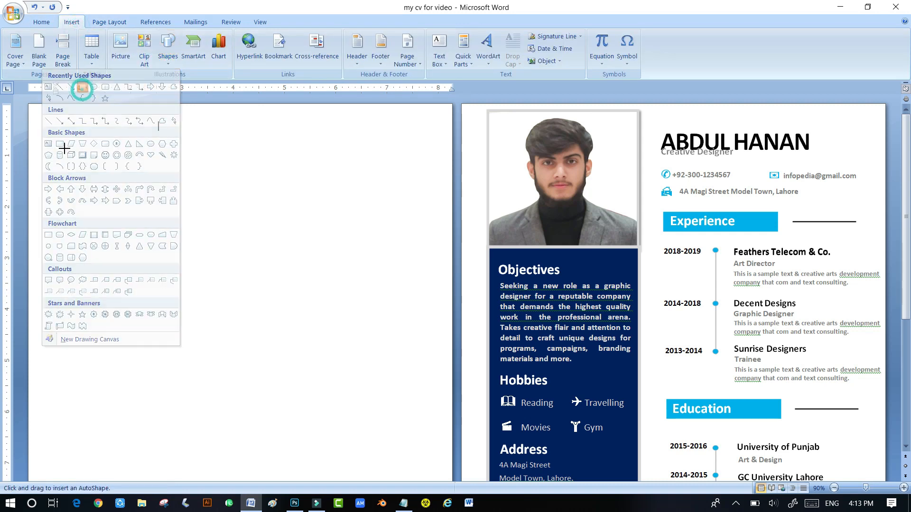
pyautogui.moveTo(41, 122); pyautogui.dragTo(185, 255)
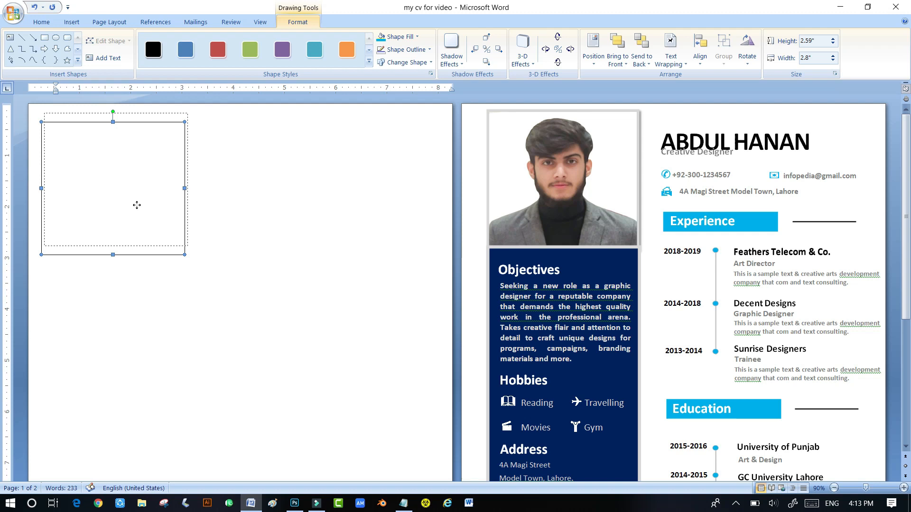
pyautogui.moveTo(136, 205); pyautogui.dragTo(137, 204)
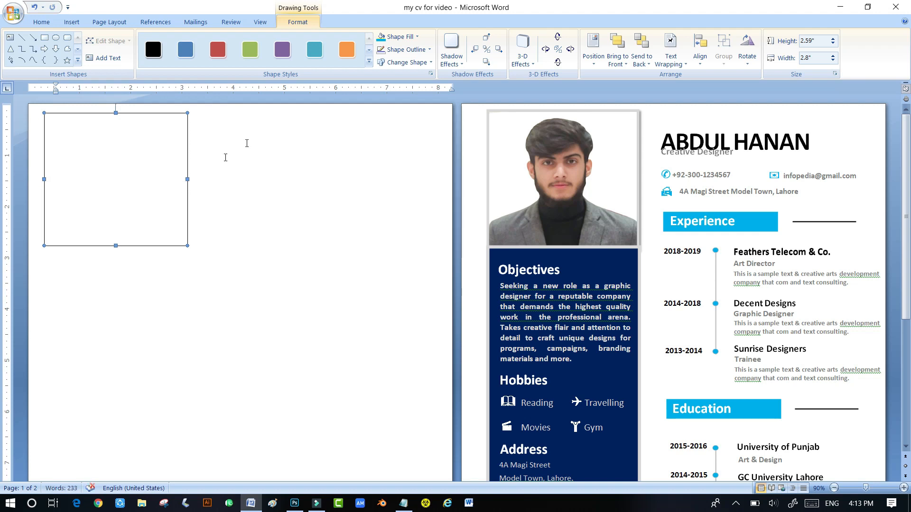
# - Give the rectangle a 2¼ pt light grey outline
pyautogui.click(402, 63)
pyautogui.click(412, 50)
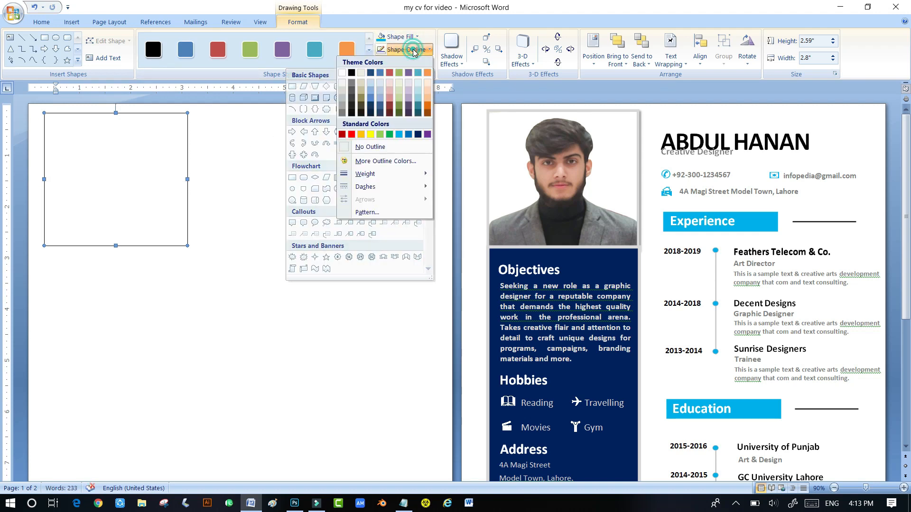
pyautogui.moveTo(380, 174)
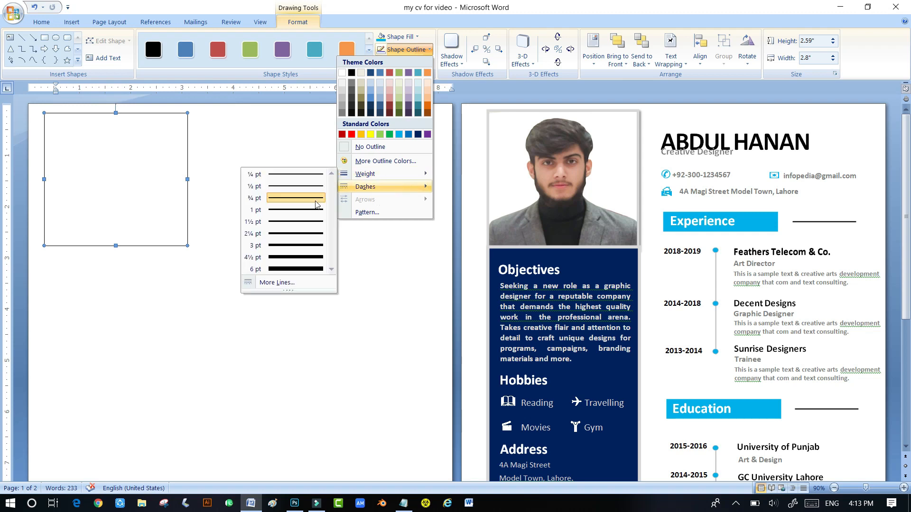
pyautogui.click(293, 234)
pyautogui.click(410, 50)
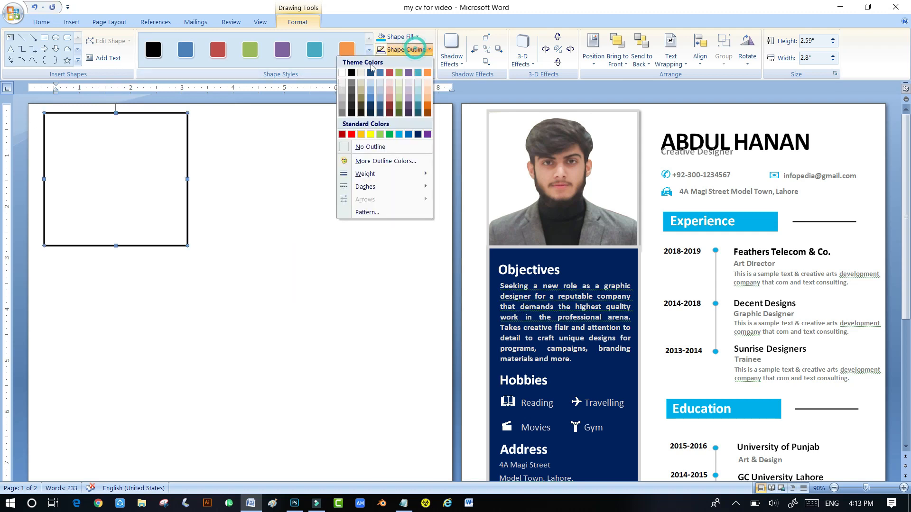
pyautogui.click(343, 101)
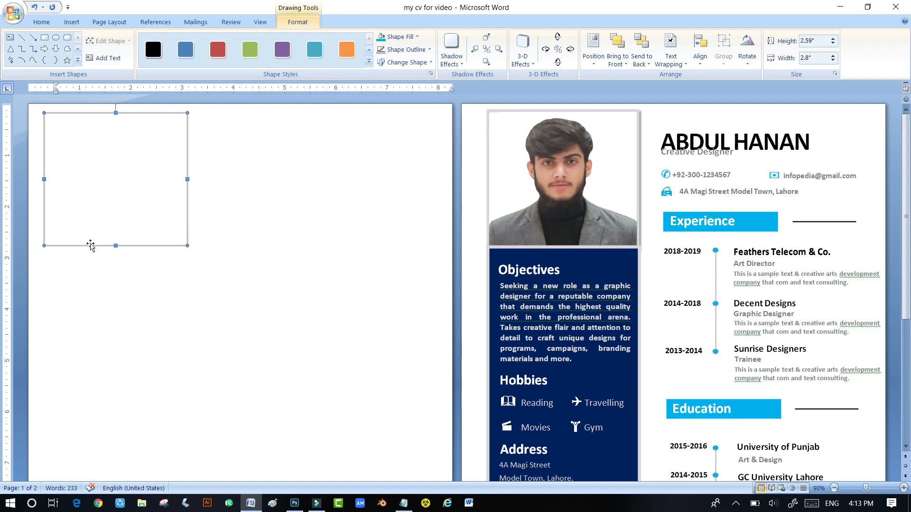
pyautogui.click(78, 25)
# - Draw a tall rectangle below the top box, about 2.92 inches wide
pyautogui.click(170, 55)
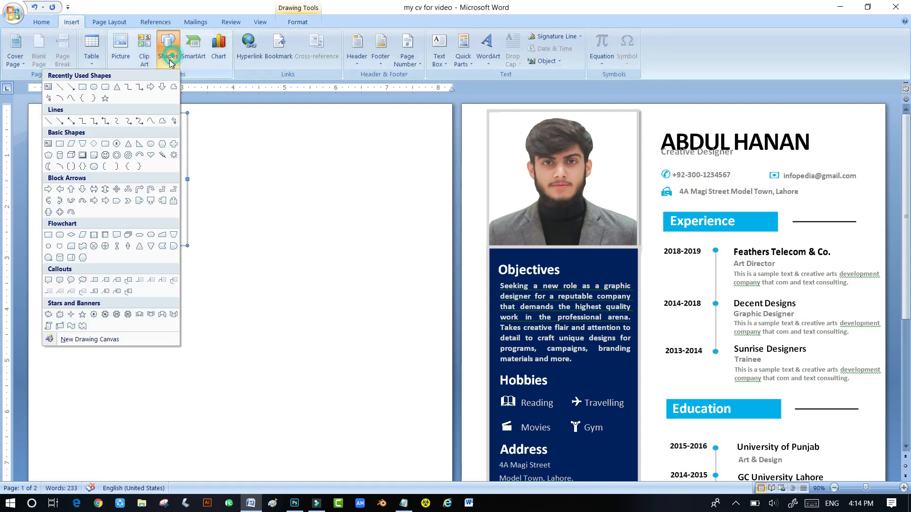
pyautogui.click(242, 132)
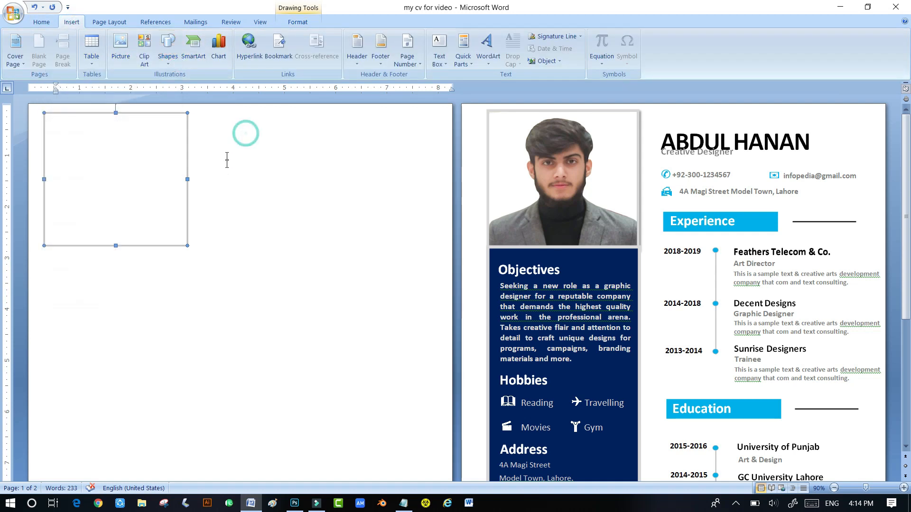
pyautogui.click(165, 59)
pyautogui.click(82, 86)
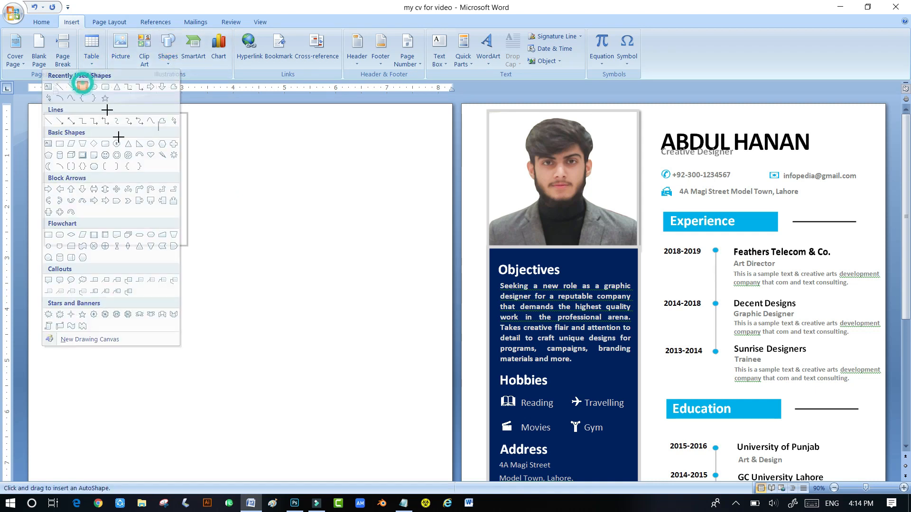
pyautogui.scroll(-4, 81, 198)
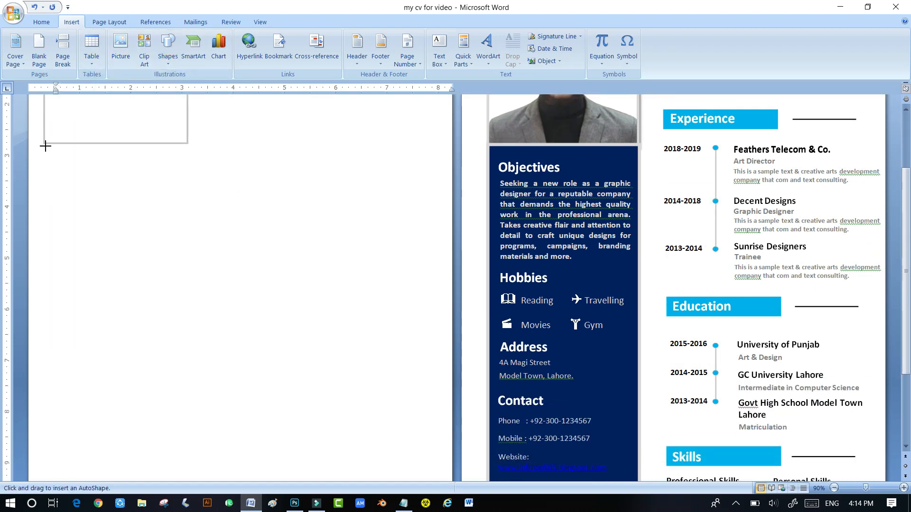
pyautogui.moveTo(43, 144)
pyautogui.mouseDown()
pyautogui.moveTo(90, 228)
pyautogui.moveTo(126, 398)
pyautogui.moveTo(160, 476)
pyautogui.moveTo(182, 489)
pyautogui.moveTo(190, 423)
pyautogui.moveTo(199, 440)
pyautogui.mouseUp()
pyautogui.scroll(8, 266, 381)
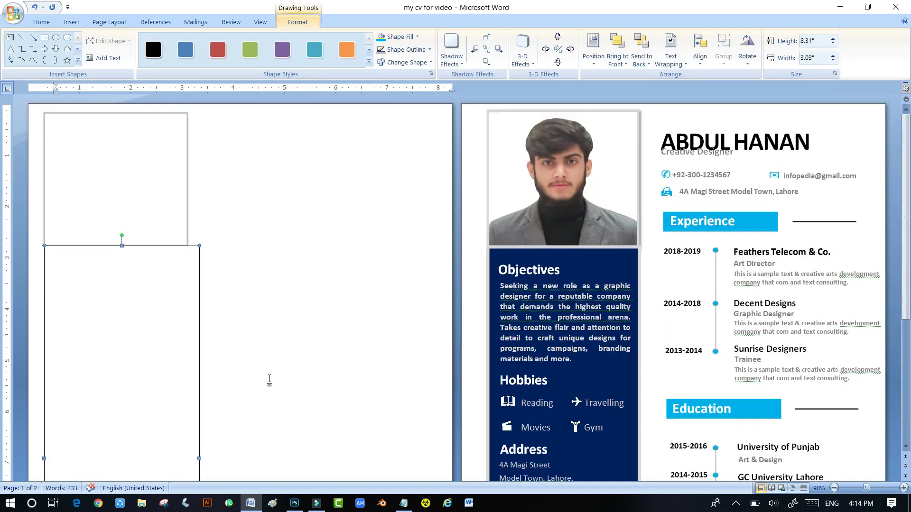
pyautogui.moveTo(199, 458); pyautogui.dragTo(194, 459)
pyautogui.scroll(-2, 150, 291)
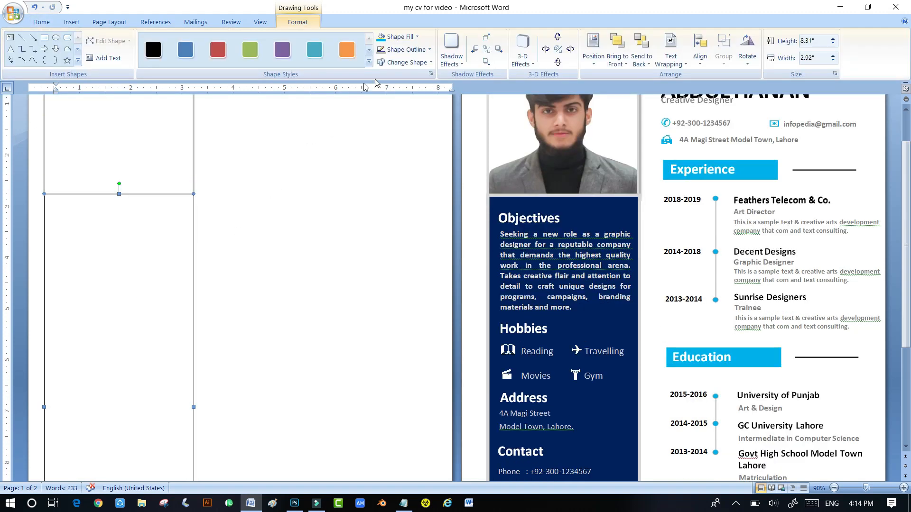
# - Give the tall rectangle a 2¼ pt grey outline
pyautogui.click(425, 51)
pyautogui.moveTo(389, 174)
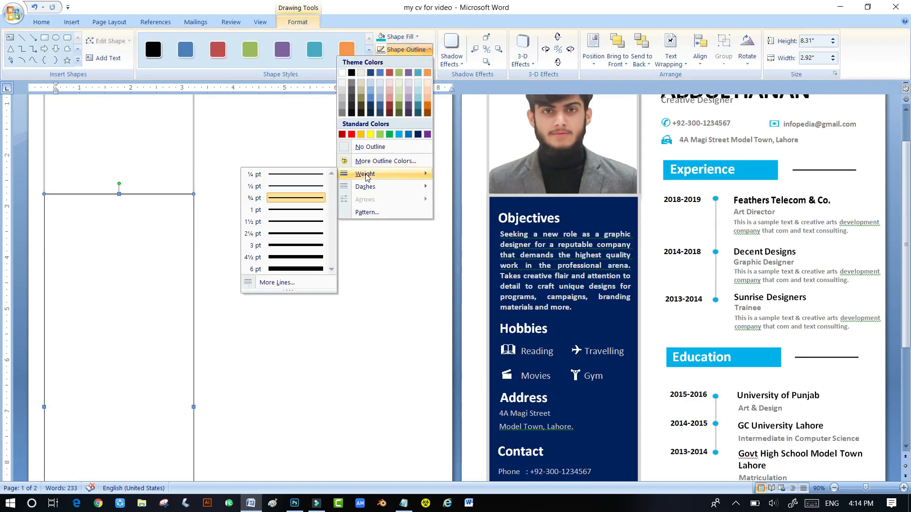
pyautogui.click(292, 240)
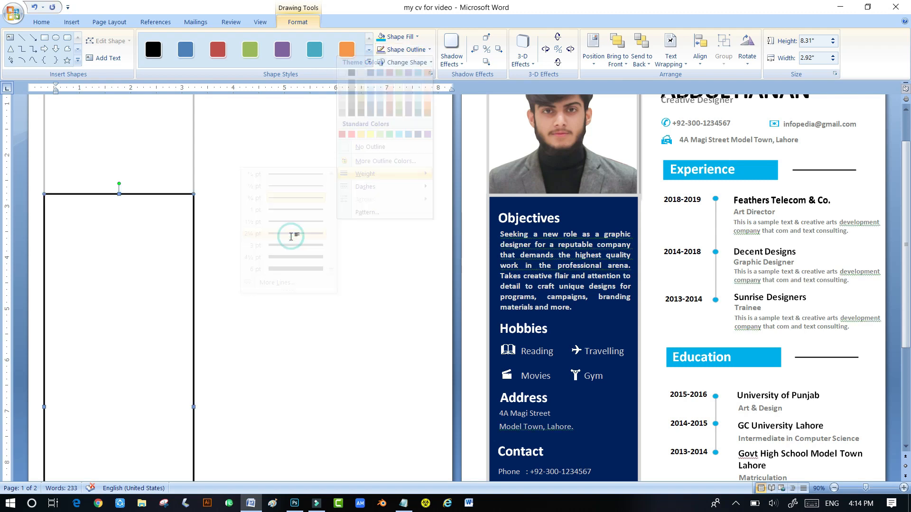
pyautogui.click(382, 49)
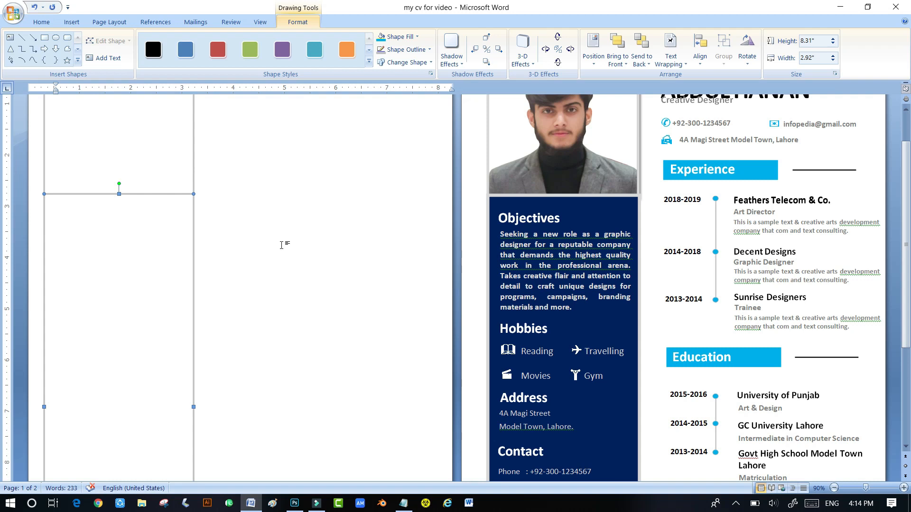
pyautogui.click(301, 316)
pyautogui.scroll(2, 301, 316)
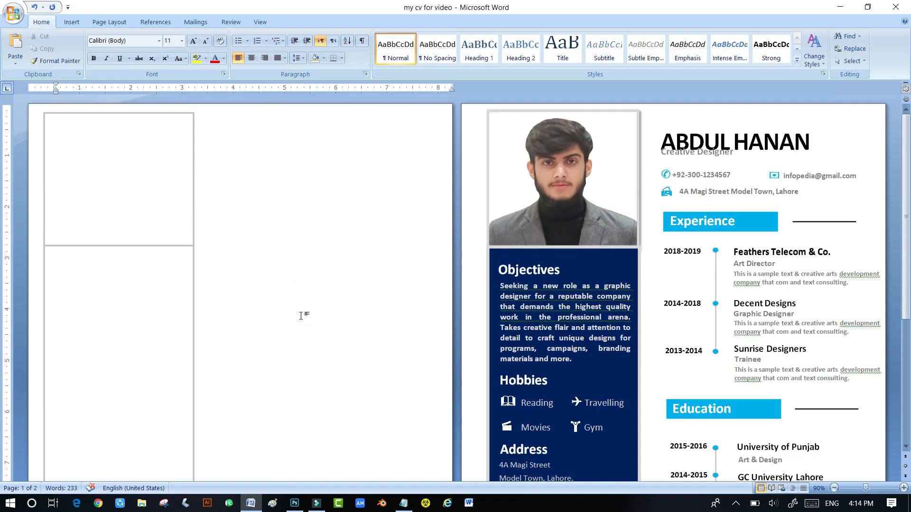
pyautogui.click(147, 207)
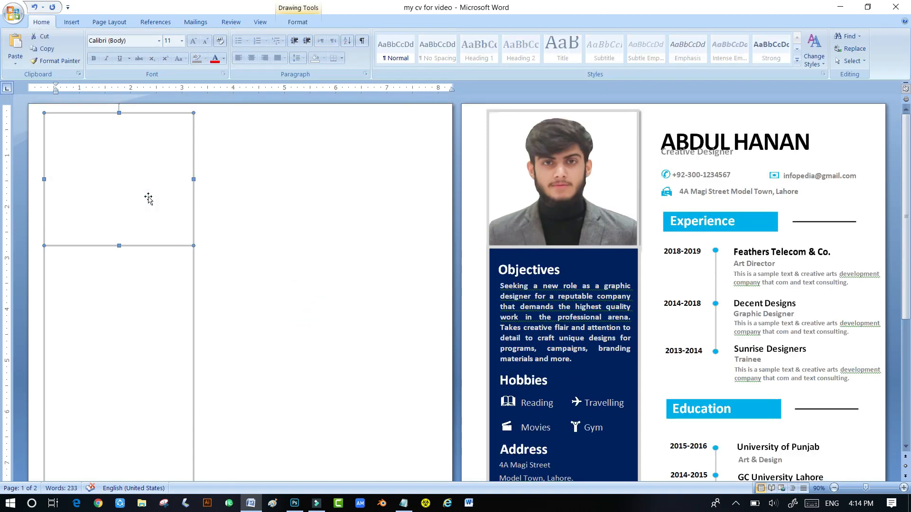
# - Insert the profile photo from the Desktop
pyautogui.click(71, 21)
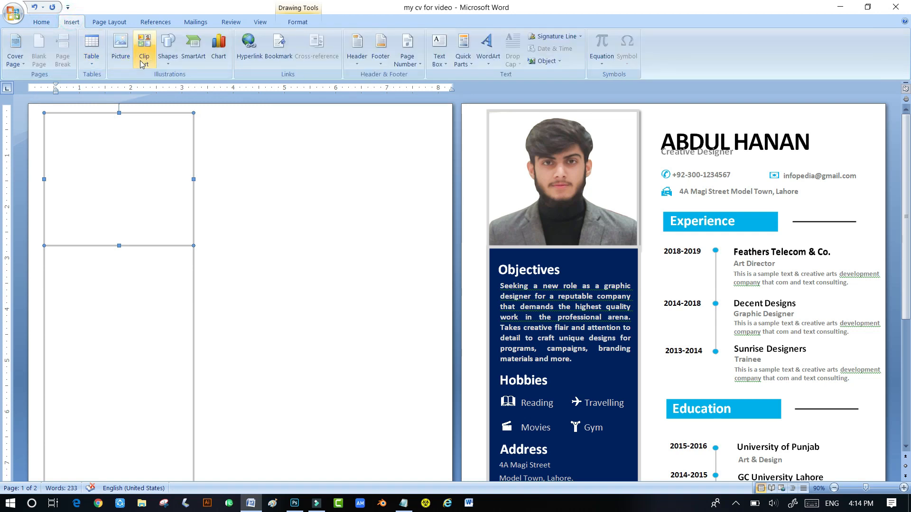
pyautogui.click(121, 49)
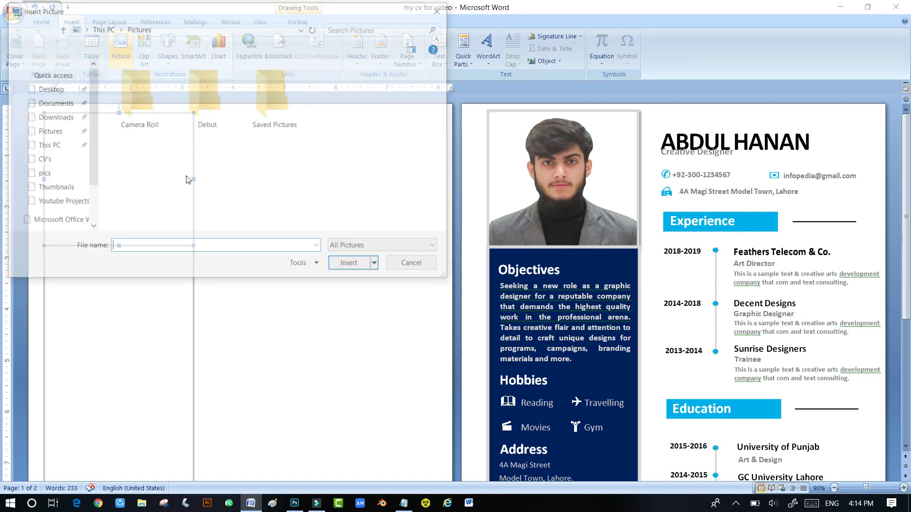
pyautogui.click(56, 116)
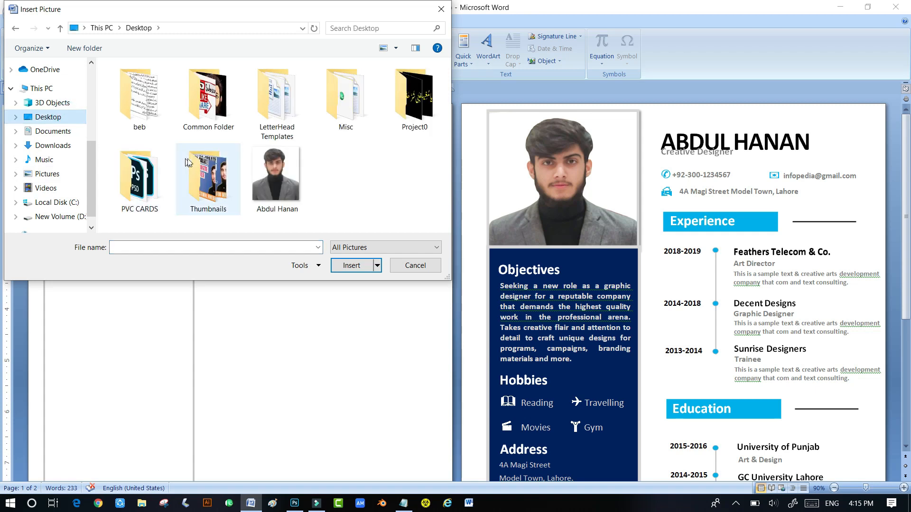
pyautogui.click(264, 178)
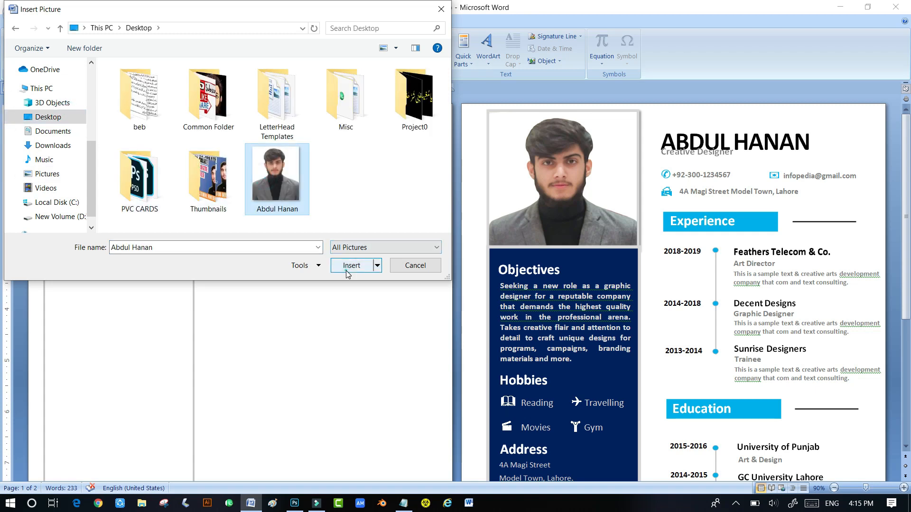
pyautogui.click(349, 265)
# - Place the photo in front of text and drag it to the top of the left column
pyautogui.rightClick(131, 276)
pyautogui.moveTo(168, 349)
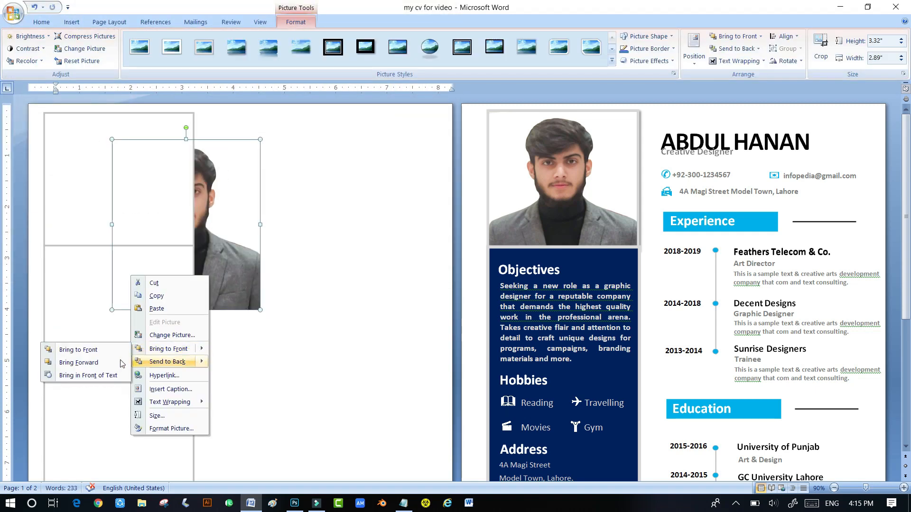
pyautogui.click(79, 351)
pyautogui.rightClick(137, 287)
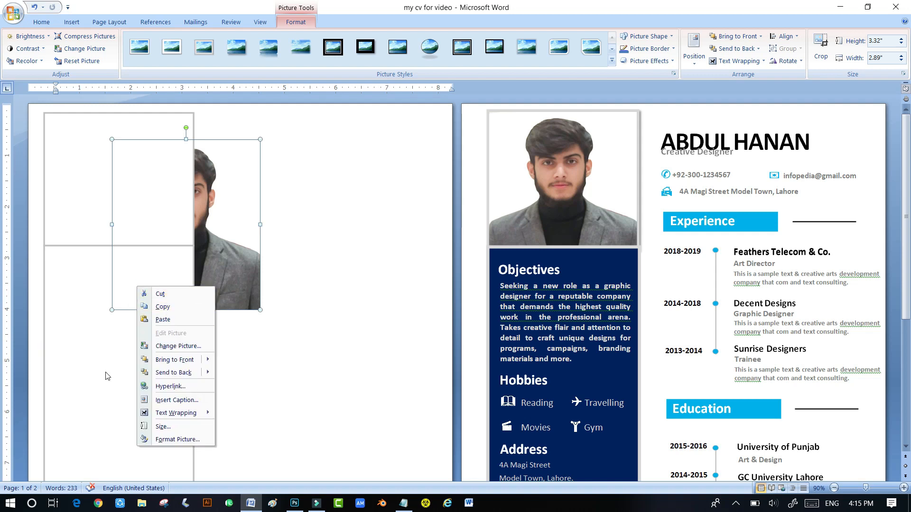
pyautogui.moveTo(174, 359)
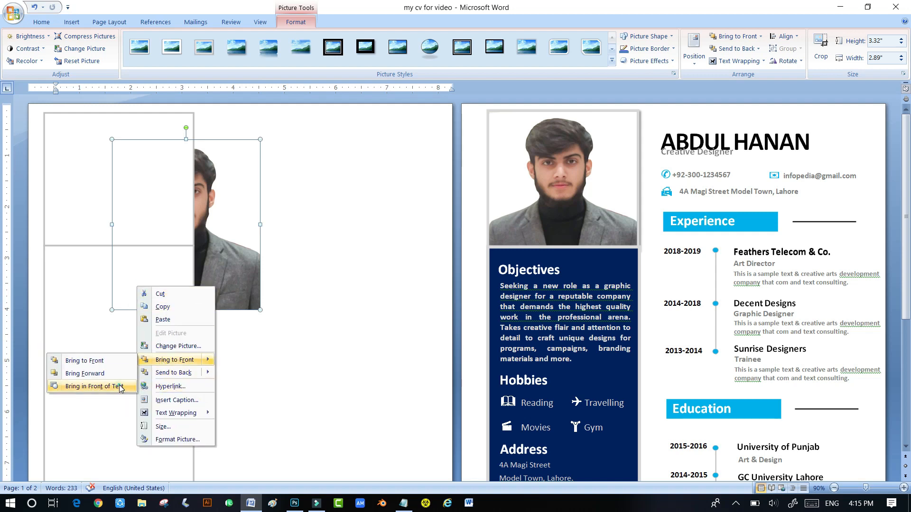
pyautogui.click(83, 386)
pyautogui.moveTo(149, 278); pyautogui.dragTo(116, 246)
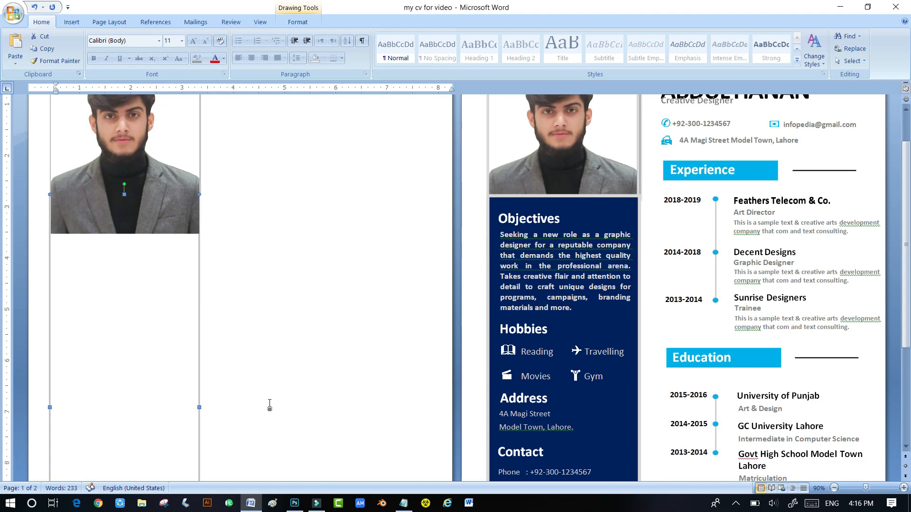
pyautogui.hotkey('ctrl', 'Right')
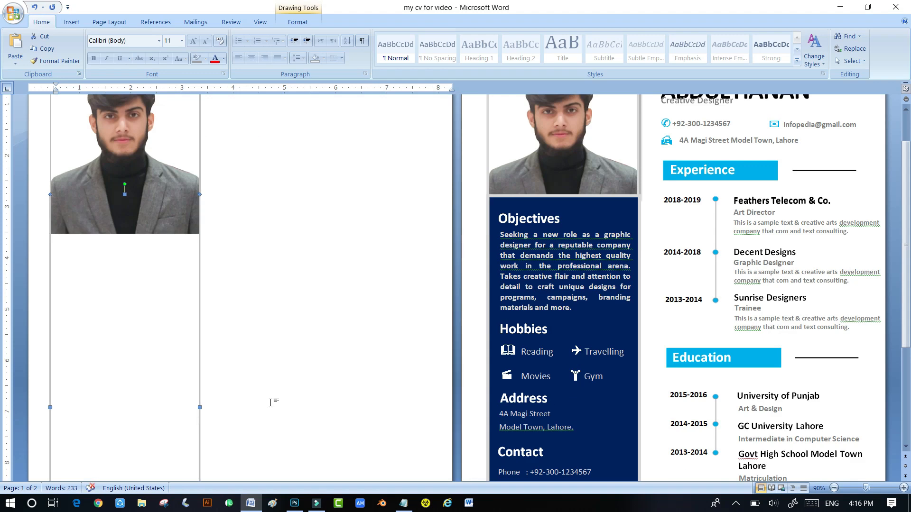
pyautogui.scroll(2, 292, 360)
pyautogui.click(114, 208)
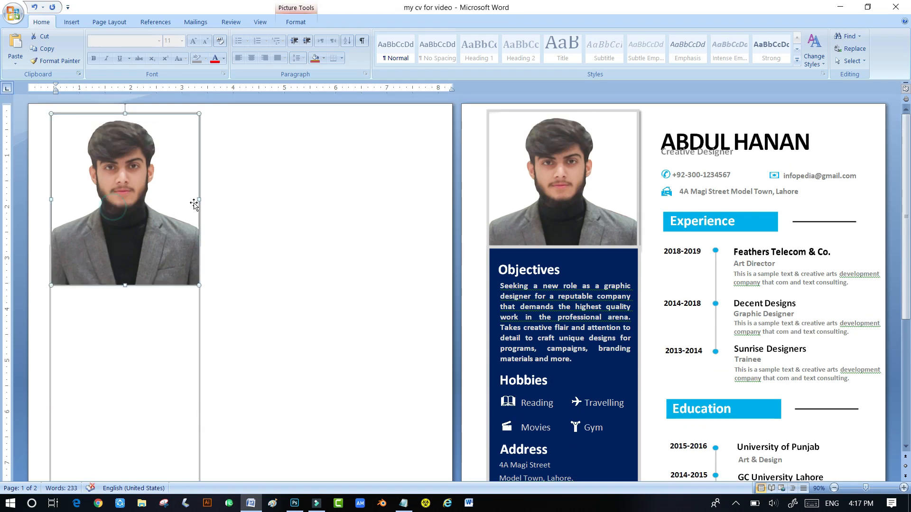
# - Crop the bottom off the photo and enlarge it to fill the column
pyautogui.click(172, 208)
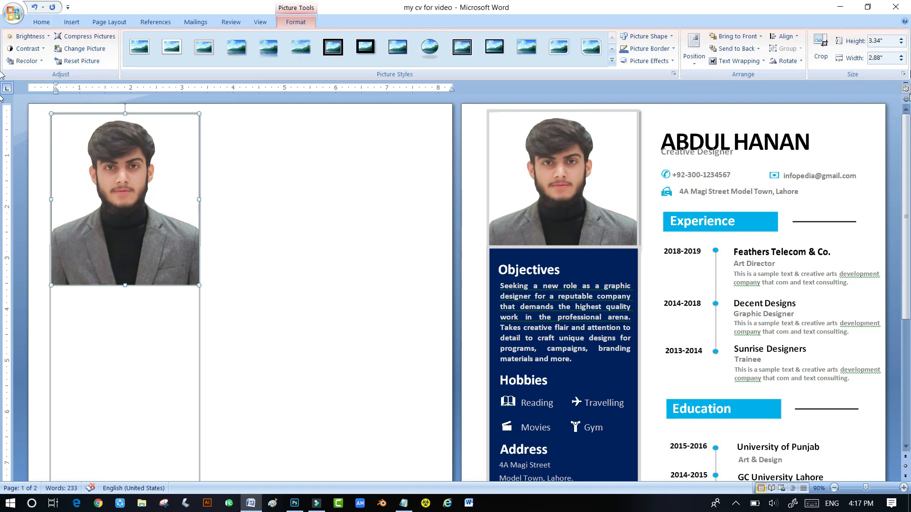
pyautogui.click(821, 47)
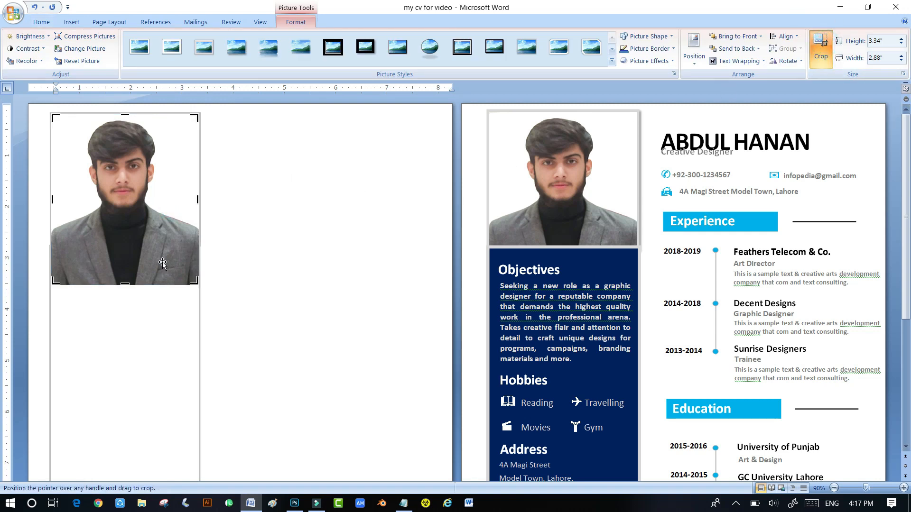
pyautogui.moveTo(125, 284); pyautogui.dragTo(126, 256)
pyautogui.click(124, 245)
pyautogui.click(60, 234)
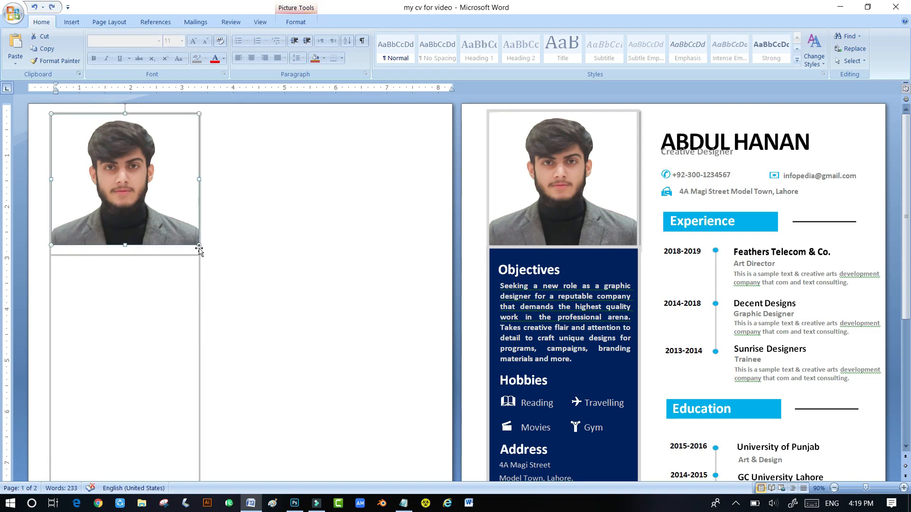
pyautogui.moveTo(198, 246); pyautogui.dragTo(211, 255)
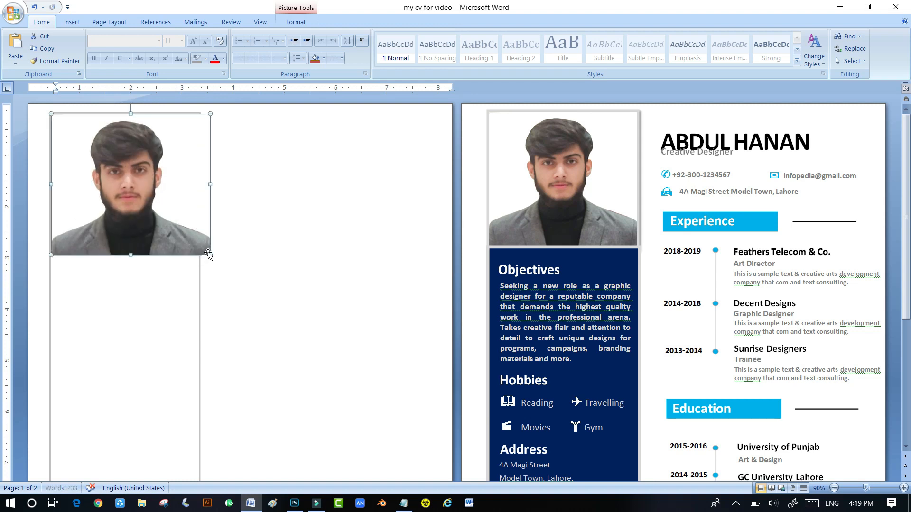
# - Crop the photo's right edge to 2.75 × 2.9 inches, aligned with the sidebar
pyautogui.doubleClick(140, 212)
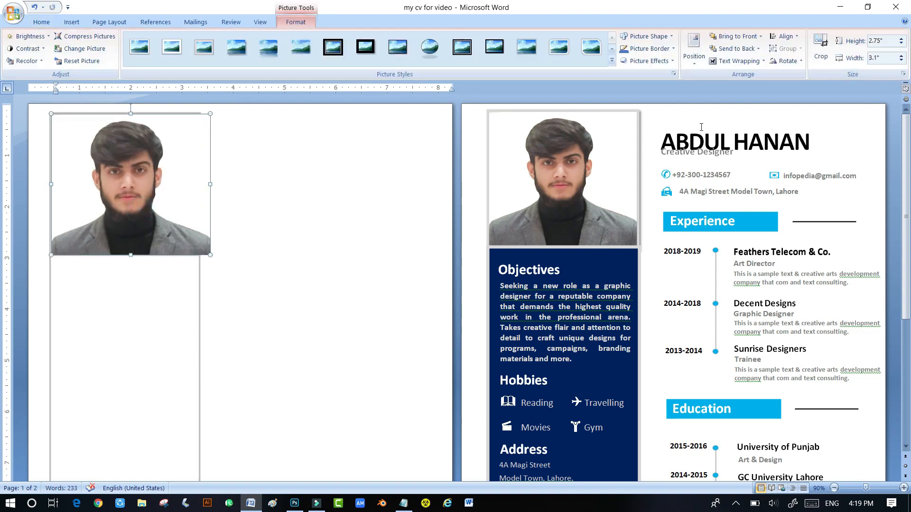
pyautogui.click(820, 48)
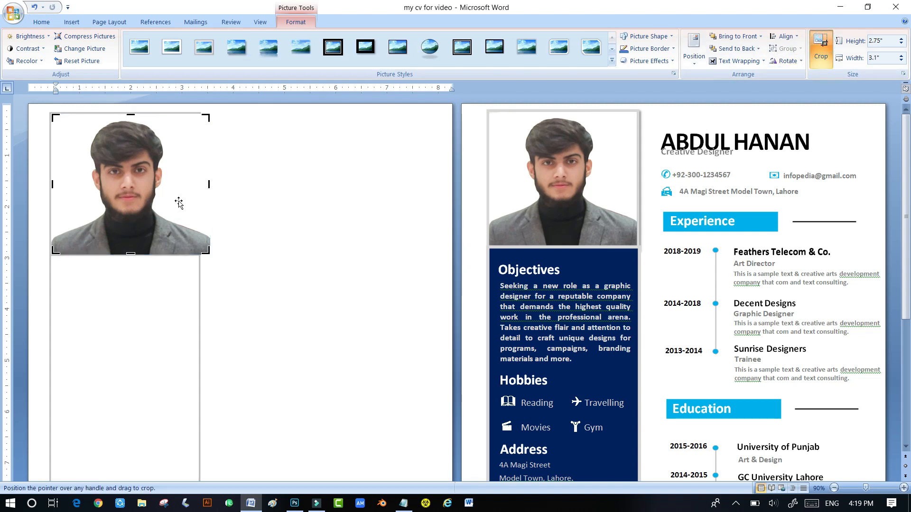
pyautogui.moveTo(209, 184); pyautogui.dragTo(200, 184)
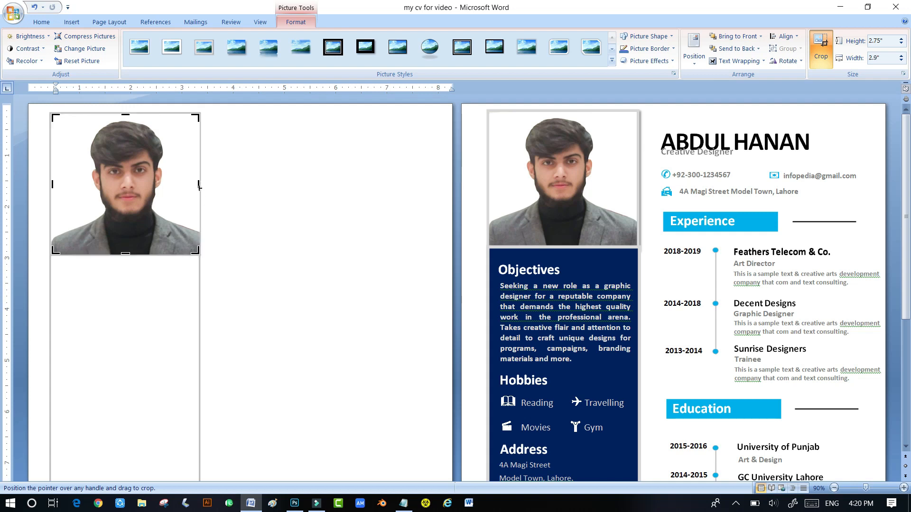
pyautogui.click(406, 348)
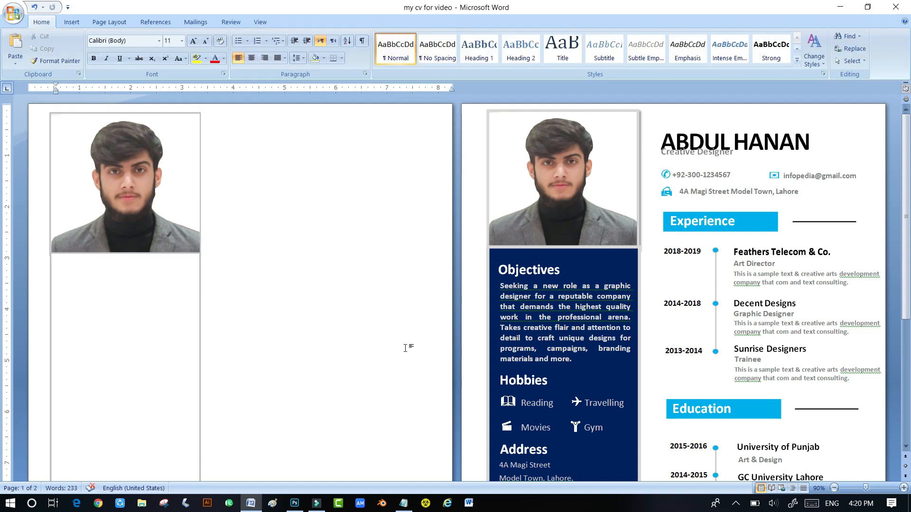
pyautogui.click(166, 359)
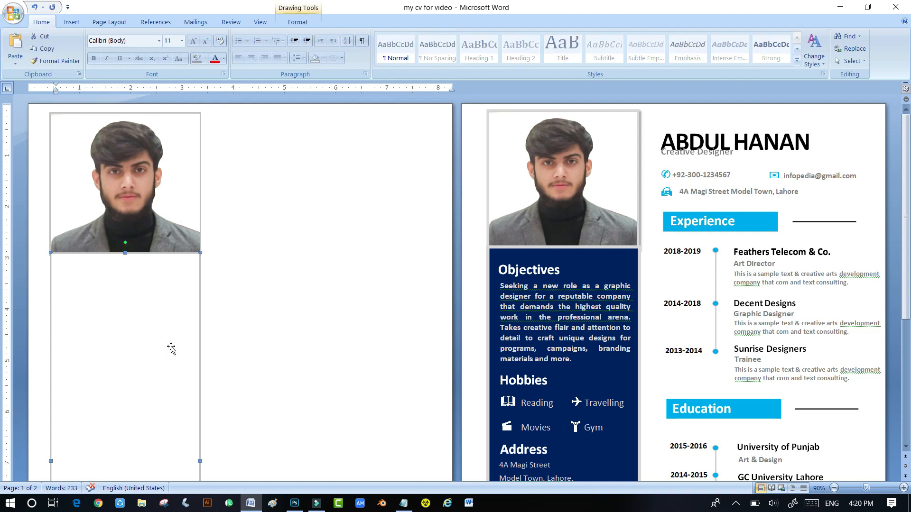
# - Fill the tall rectangle beneath the photo with Dark Blue
pyautogui.doubleClick(171, 349)
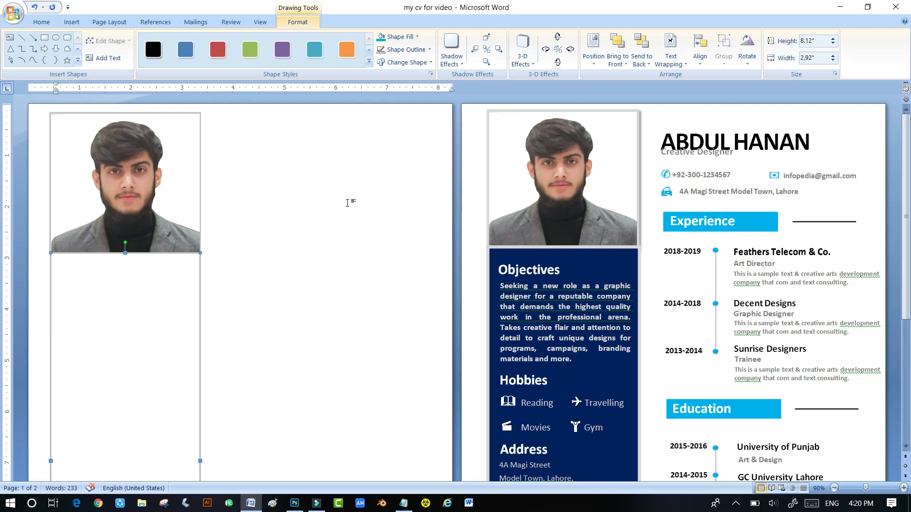
pyautogui.click(417, 36)
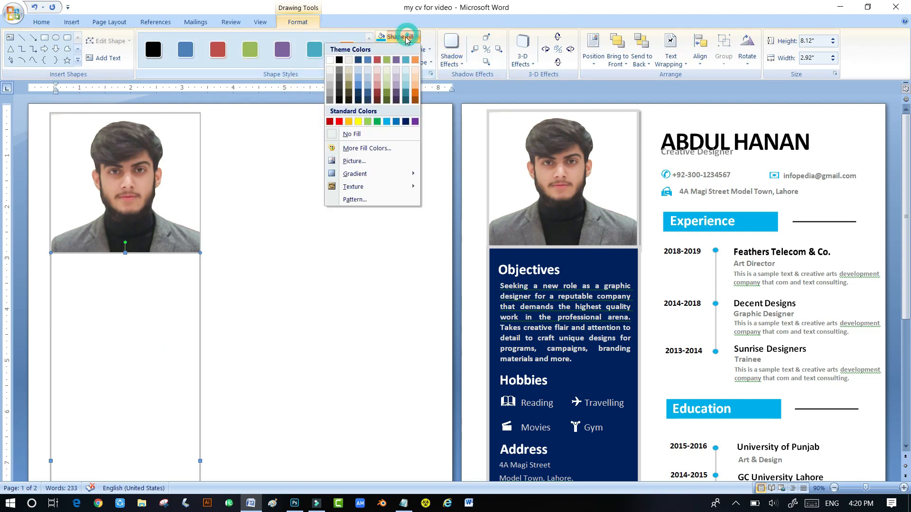
pyautogui.click(406, 122)
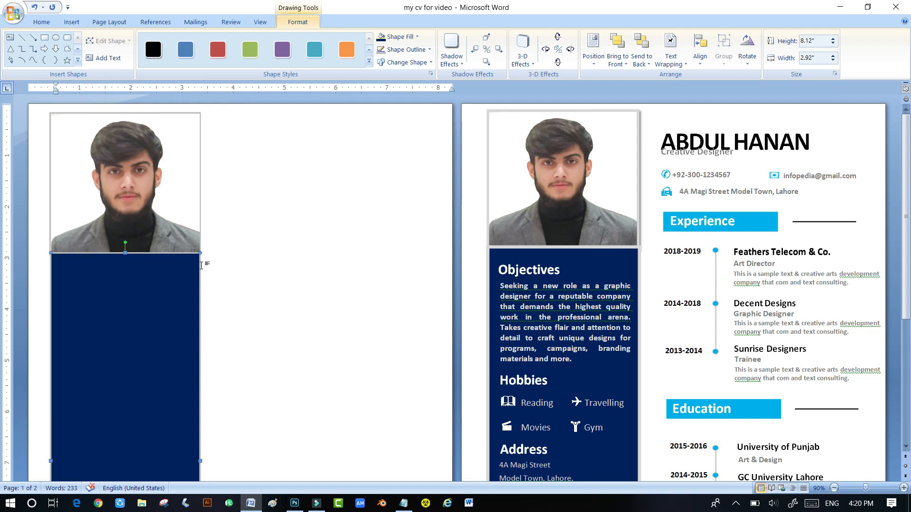
pyautogui.scroll(-2, 183, 290)
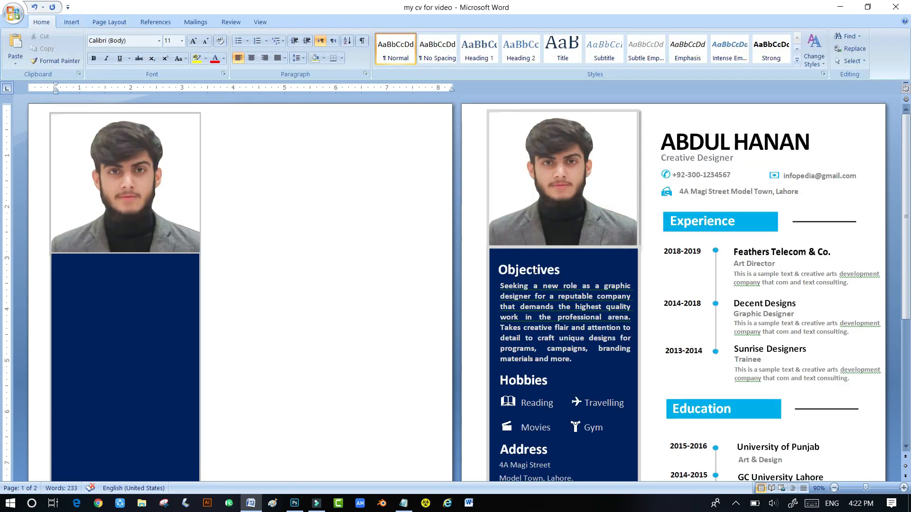
pyautogui.click(534, 270)
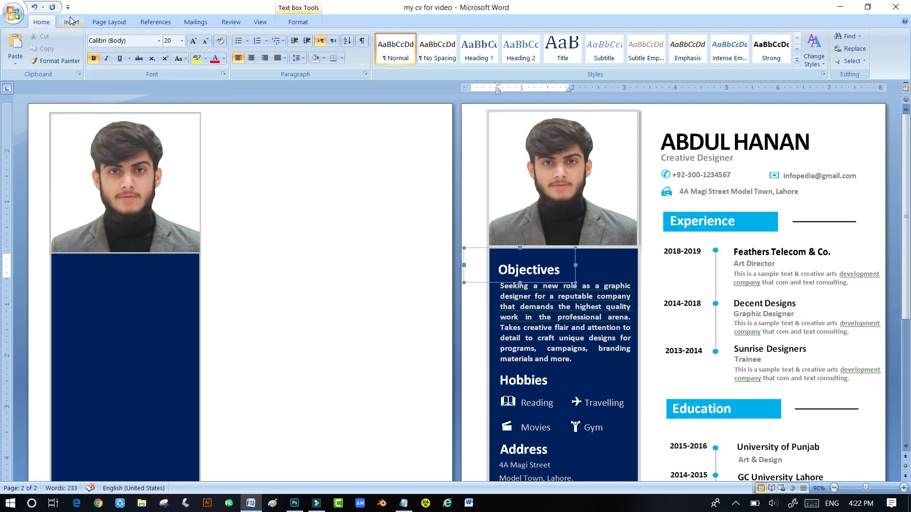
pyautogui.click(218, 172)
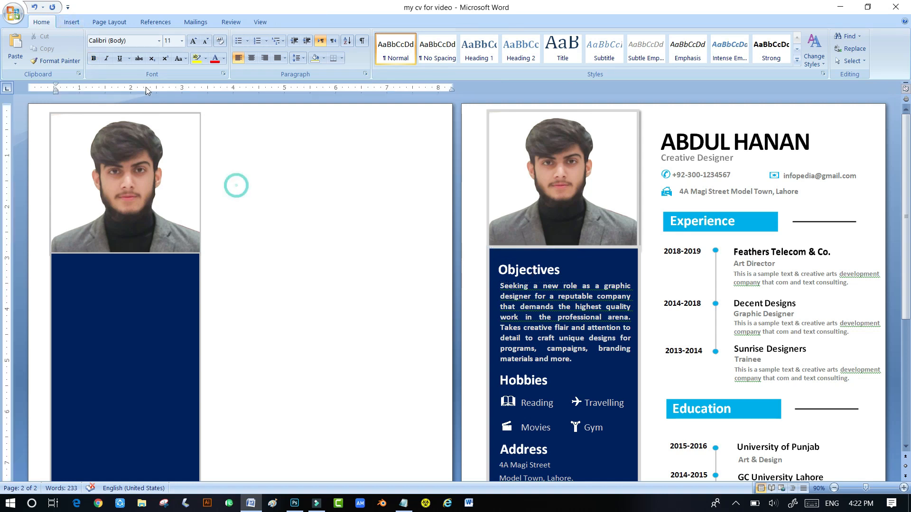
# - Place a simple text box on the dark blue panel and type 'Objectives' in it
pyautogui.click(72, 22)
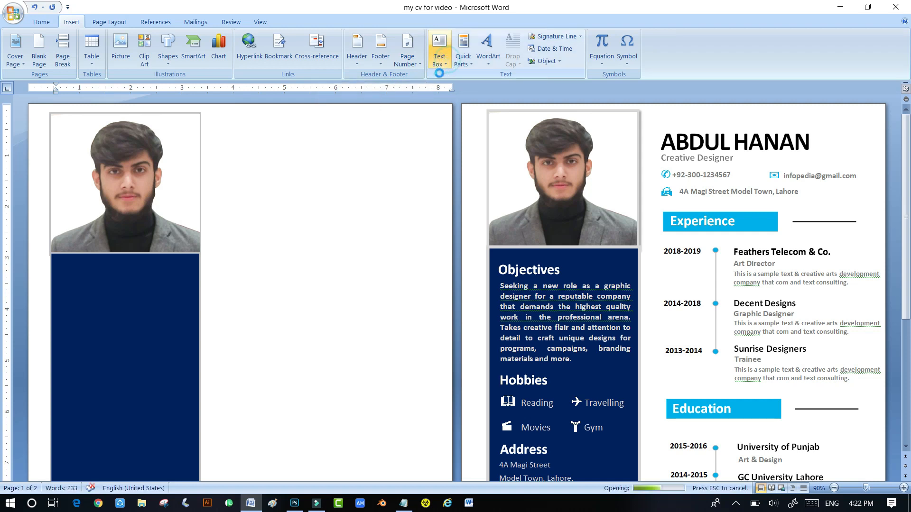
pyautogui.click(445, 61)
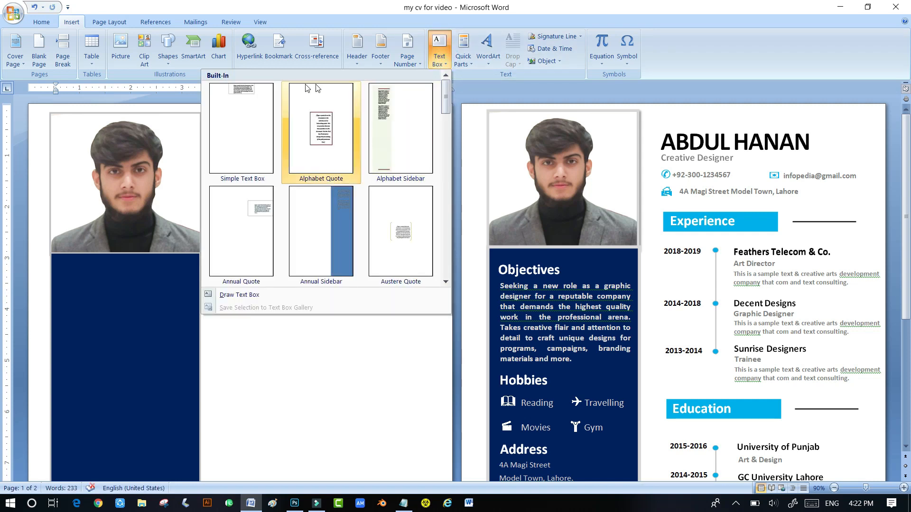
pyautogui.click(249, 109)
pyautogui.moveTo(211, 122); pyautogui.dragTo(111, 256)
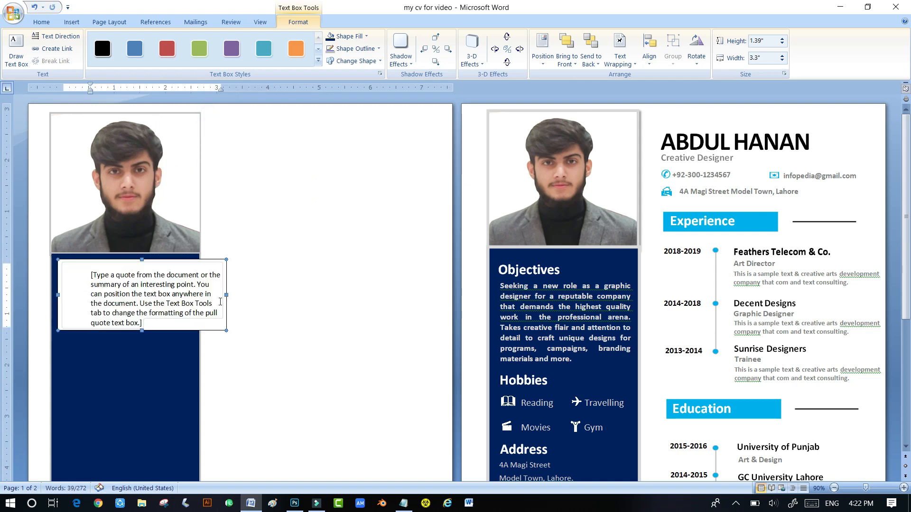
pyautogui.click(180, 306)
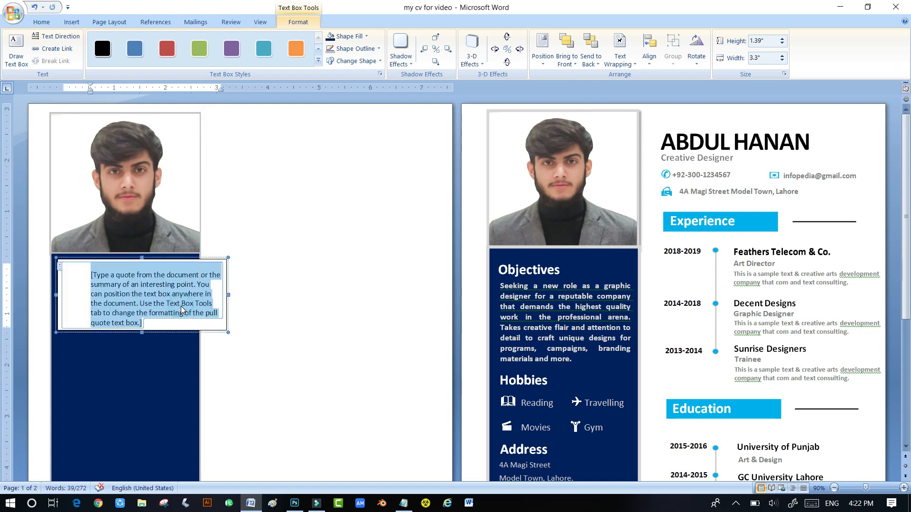
pyautogui.write('Objectives')
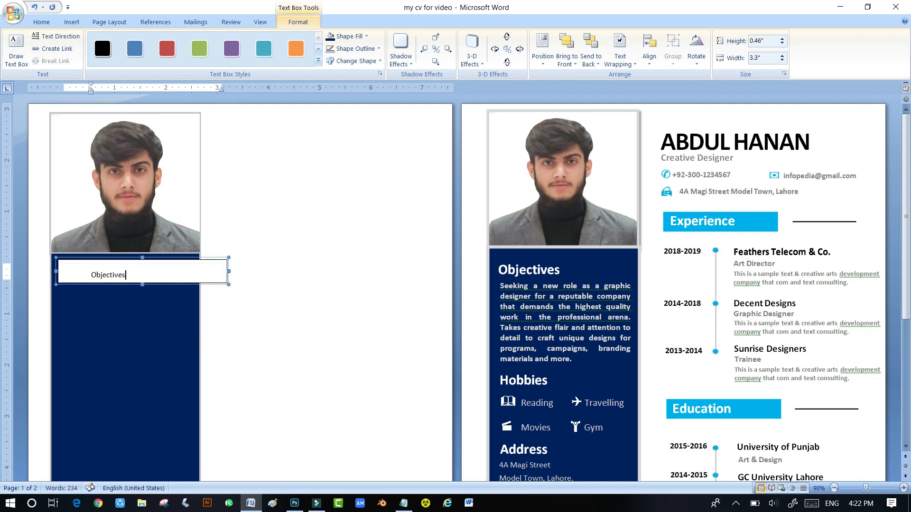
pyautogui.moveTo(132, 271); pyautogui.dragTo(90, 274)
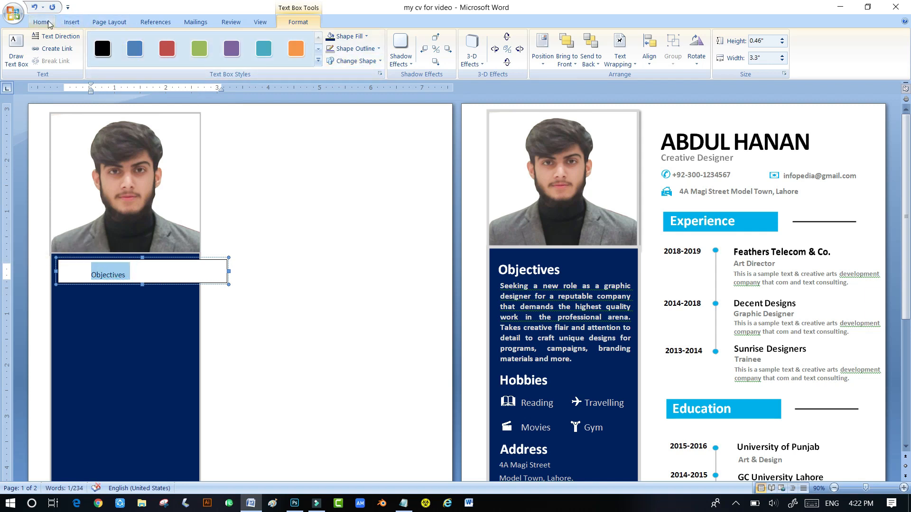
# - Make the Objectives heading bold at 20 pt
pyautogui.click(41, 21)
pyautogui.click(93, 59)
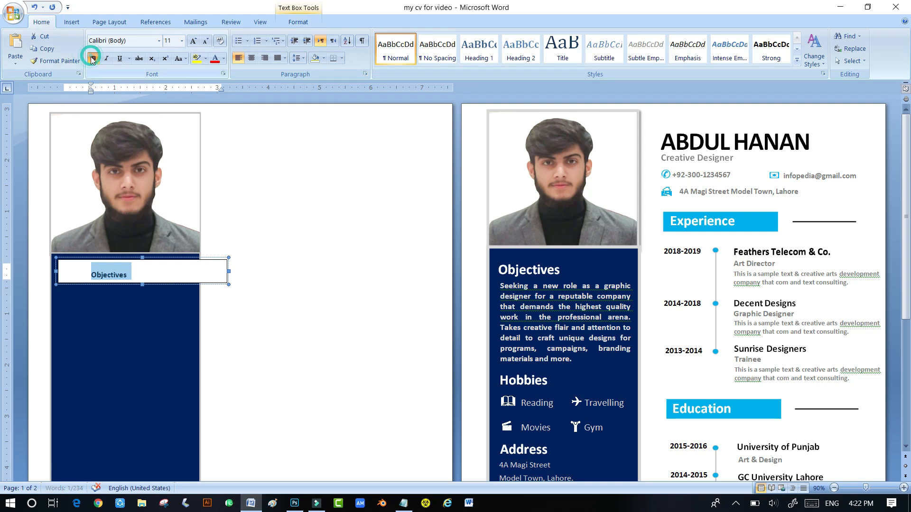
pyautogui.click(194, 41)
pyautogui.click(194, 41)
pyautogui.click(194, 41)
pyautogui.click(193, 42)
pyautogui.click(194, 42)
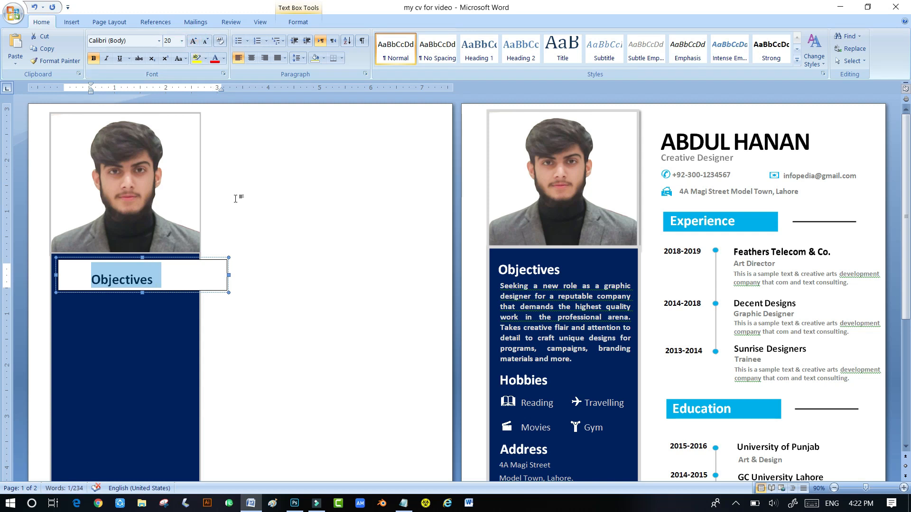
# - Narrow the heading box and set its shape fill to No Fill
pyautogui.click(192, 290)
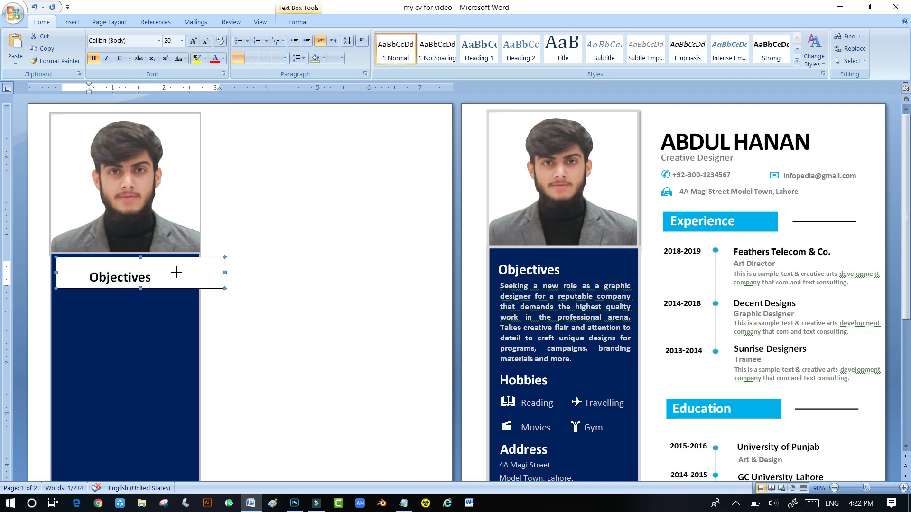
pyautogui.moveTo(165, 273); pyautogui.dragTo(160, 272)
pyautogui.doubleClick(56, 283)
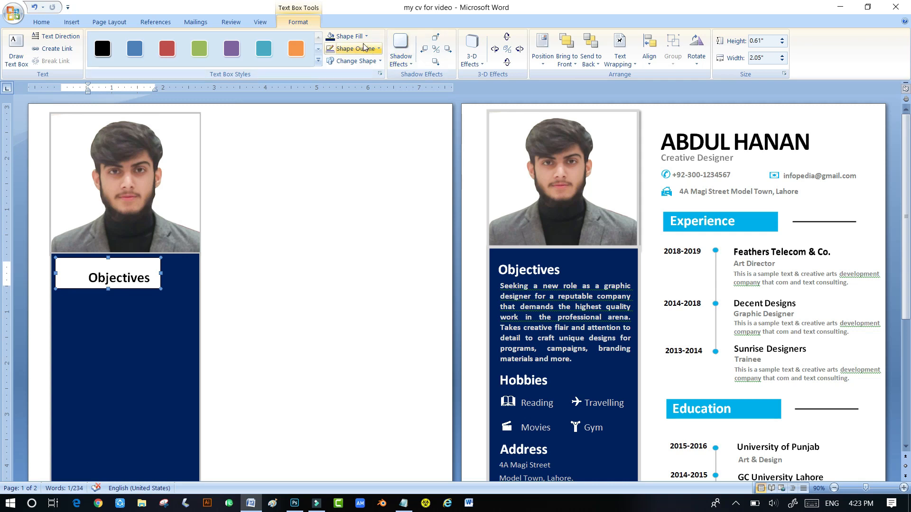
pyautogui.click(365, 48)
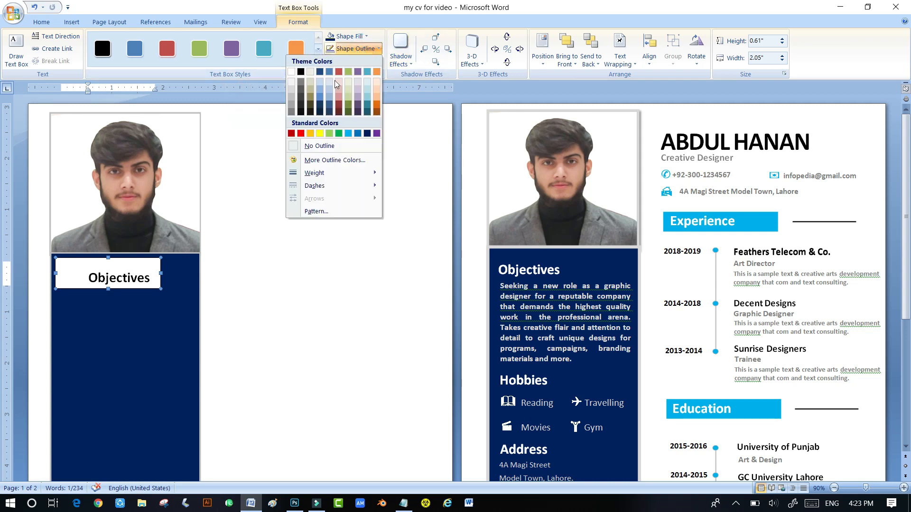
pyautogui.click(351, 36)
pyautogui.click(351, 36)
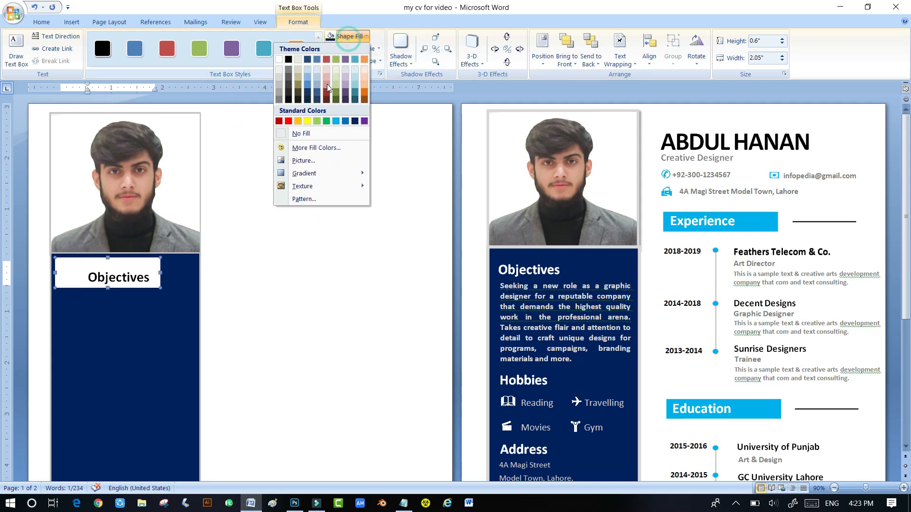
pyautogui.click(297, 135)
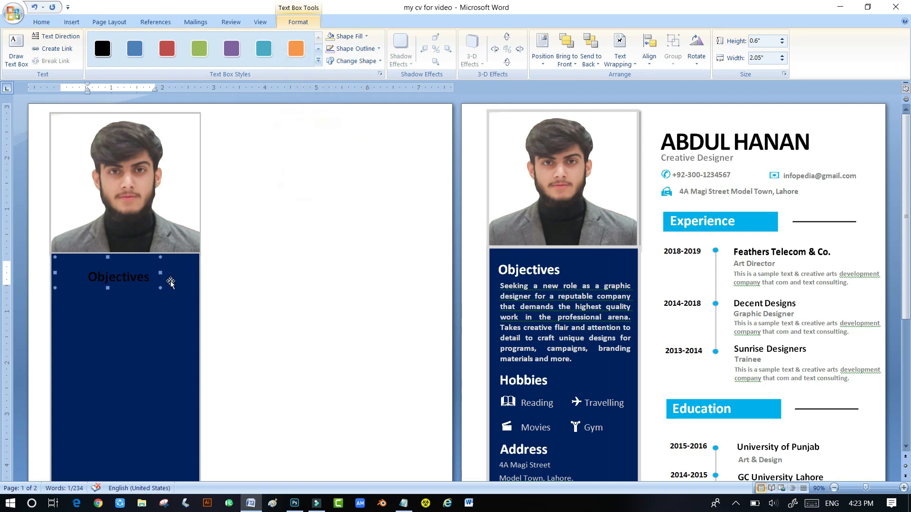
# - Colour the word Objectives white
pyautogui.click(134, 276)
pyautogui.moveTo(150, 277); pyautogui.dragTo(93, 278)
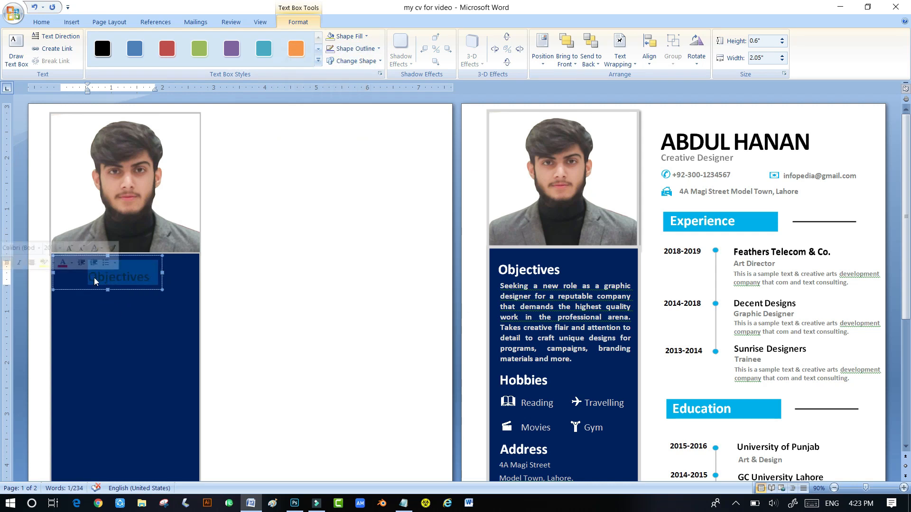
pyautogui.click(41, 22)
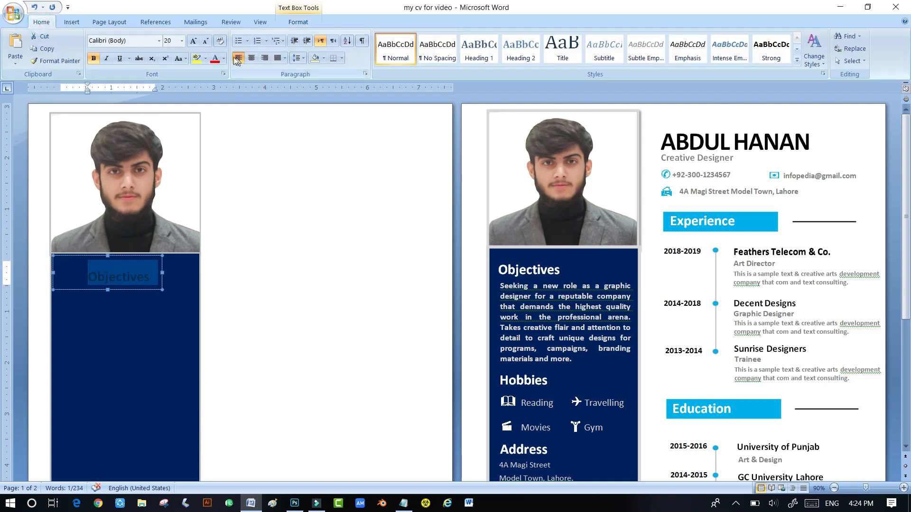
pyautogui.click(224, 58)
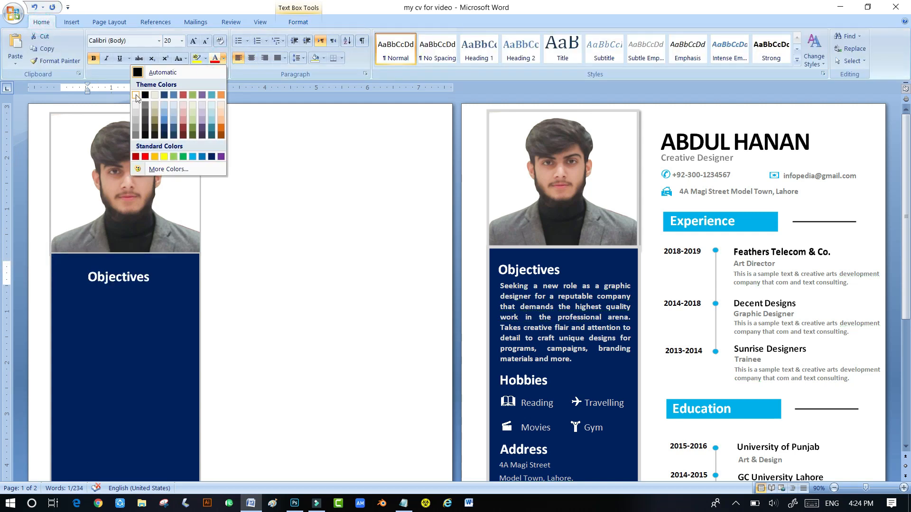
pyautogui.click(136, 97)
pyautogui.click(121, 271)
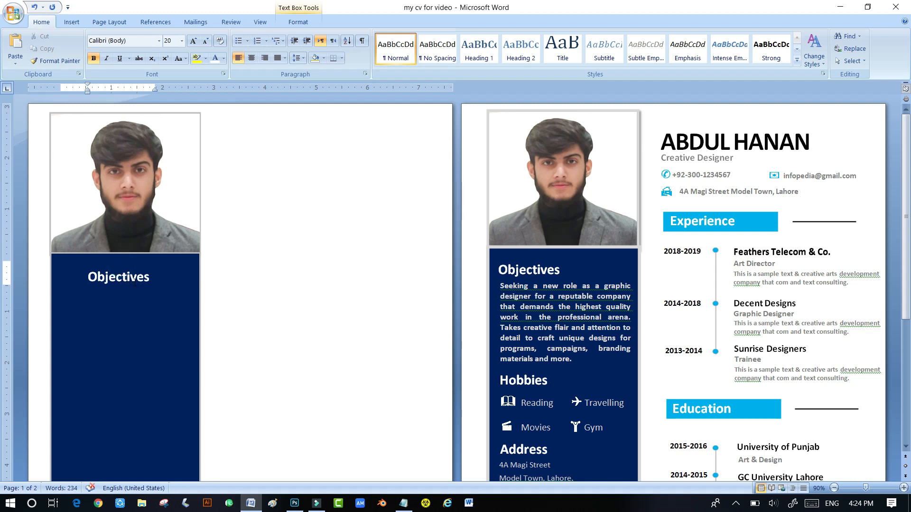
pyautogui.click(148, 276)
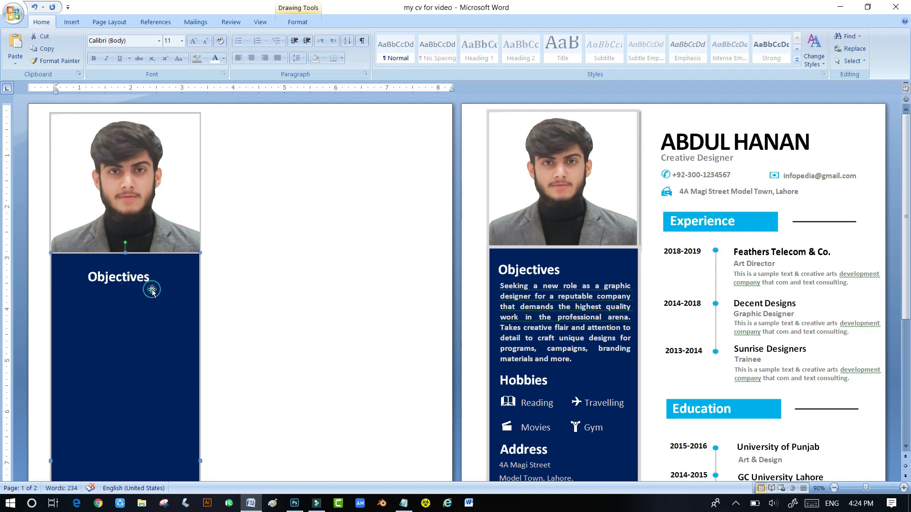
# - Nudge the Objectives heading box left and up toward the sidebar's upper-left edge
pyautogui.click(123, 290)
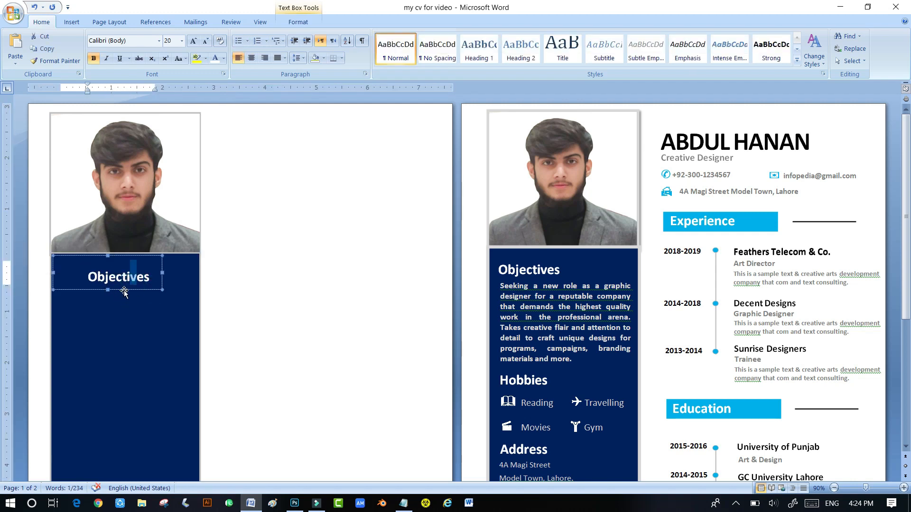
pyautogui.click(123, 289)
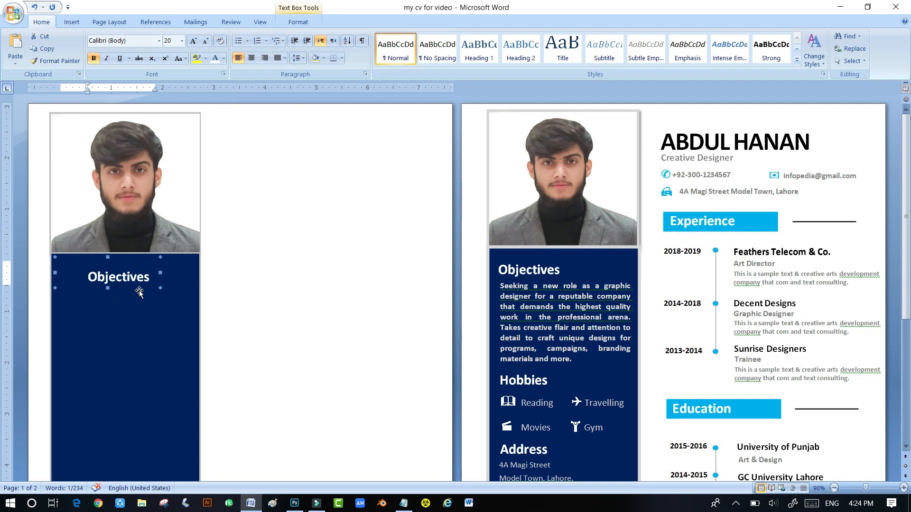
pyautogui.press('Left')
pyautogui.press('Left')
pyautogui.press('Left')
pyautogui.press('Left')
pyautogui.press('Left')
pyautogui.press('Left')
pyautogui.press('Left')
pyautogui.press('Left')
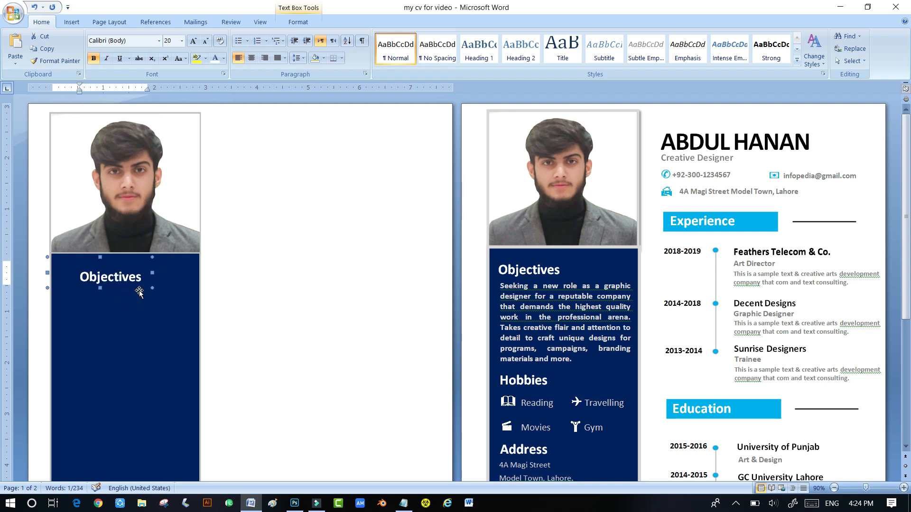
pyautogui.press('Left')
pyautogui.press('Left')
pyautogui.press('Left')
pyautogui.press('Left')
pyautogui.press('Left')
pyautogui.press('Left')
pyautogui.press('Left')
pyautogui.press('Left')
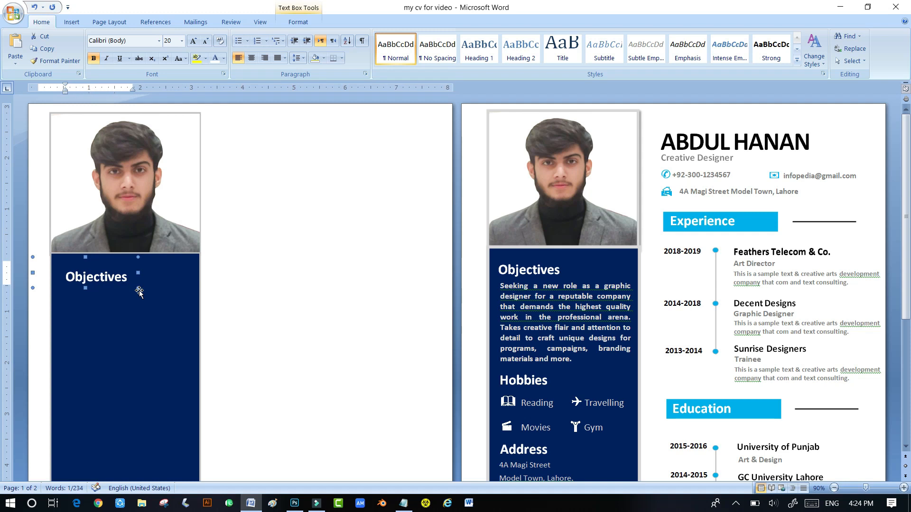
pyautogui.press('Left')
pyautogui.press('Left')
pyautogui.press('Left')
pyautogui.press('Left')
pyautogui.press('Left')
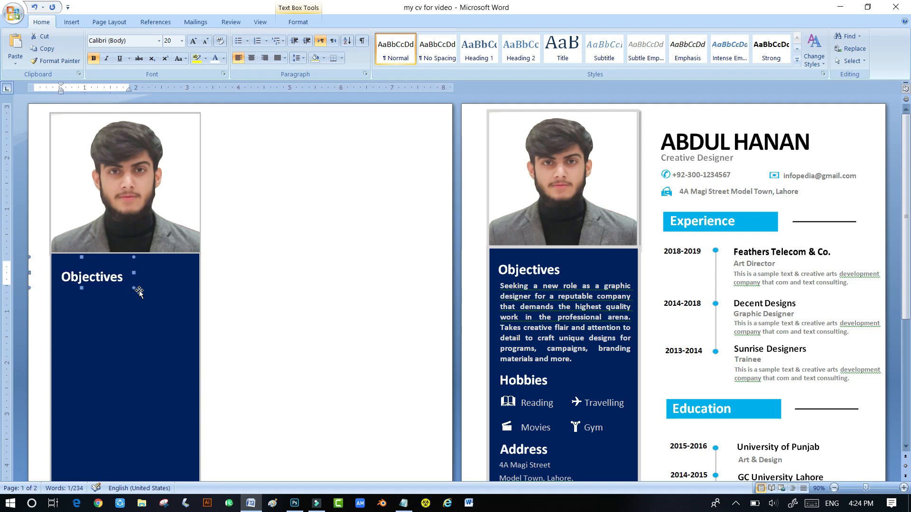
pyautogui.press('Up')
pyautogui.press('Up')
pyautogui.press('Up')
pyautogui.press('Up')
pyautogui.press('Up')
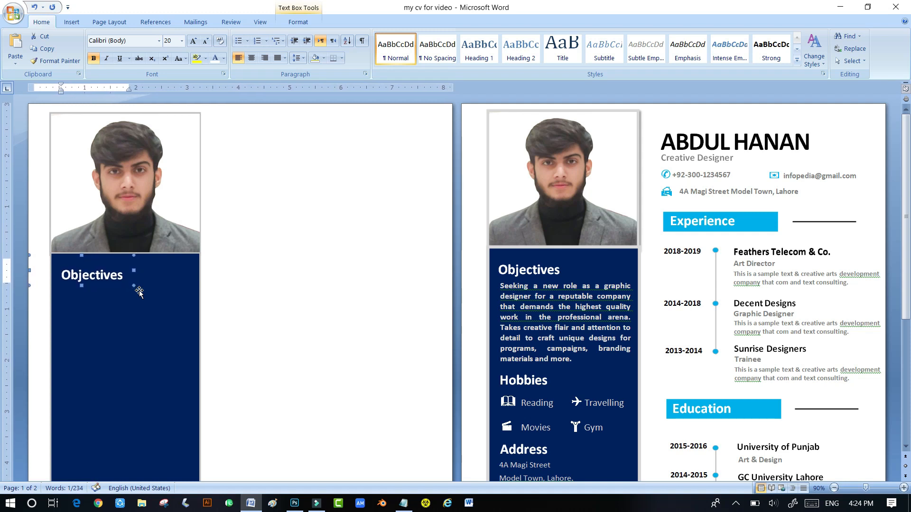
pyautogui.press('Up')
pyautogui.press('Down')
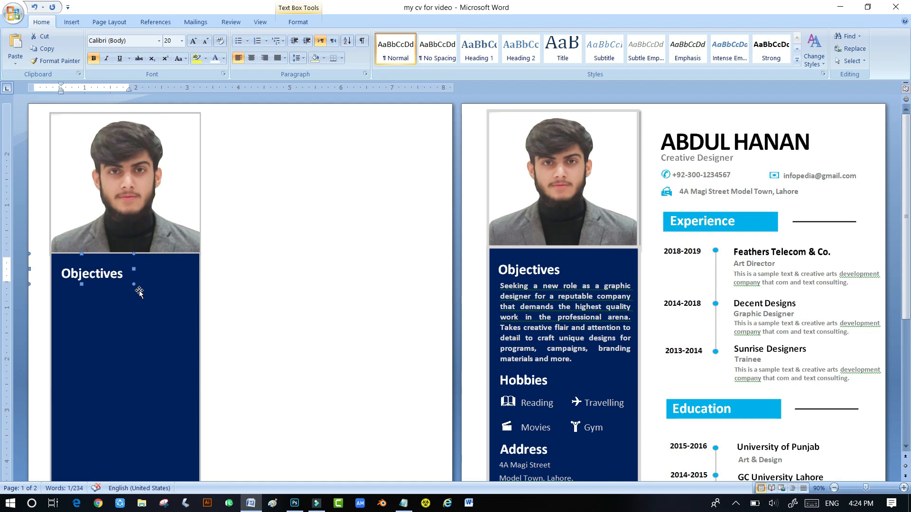
pyautogui.click(106, 295)
pyautogui.click(272, 191)
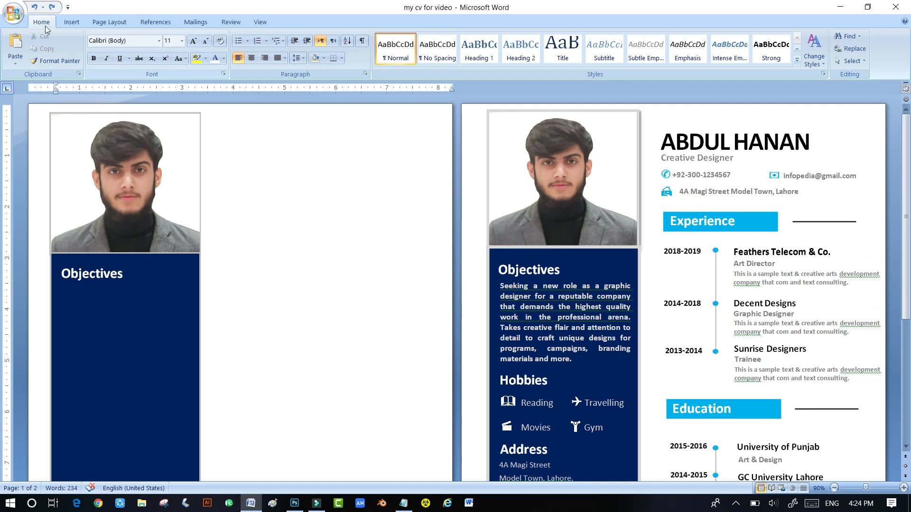
# - Insert a simple text box onto the sidebar below the Objectives heading
pyautogui.click(71, 22)
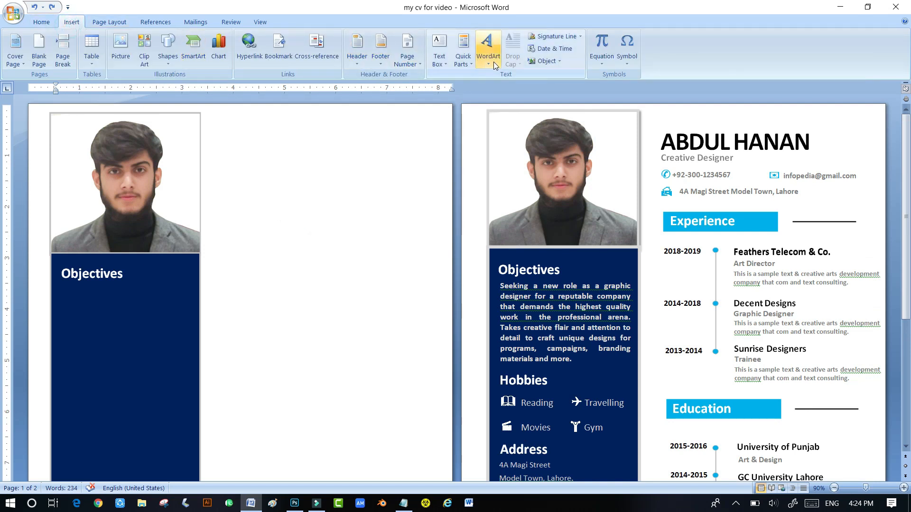
pyautogui.click(436, 64)
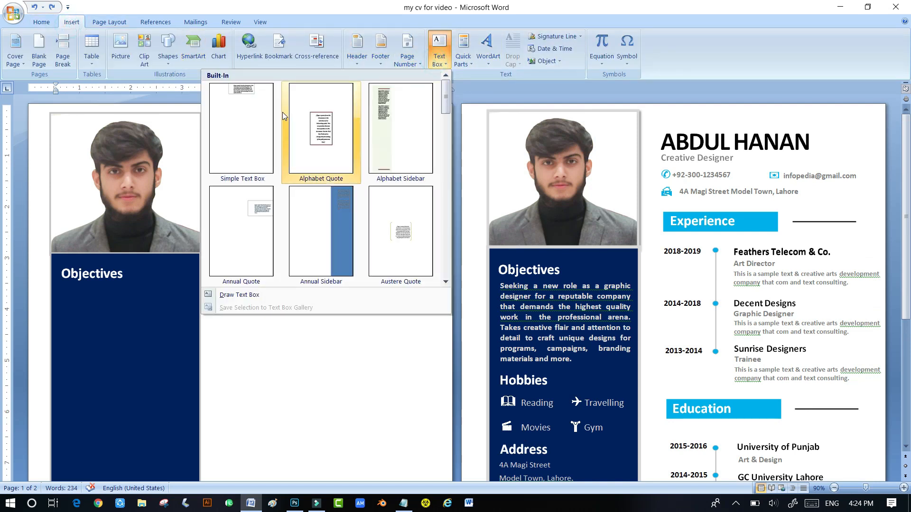
pyautogui.click(243, 90)
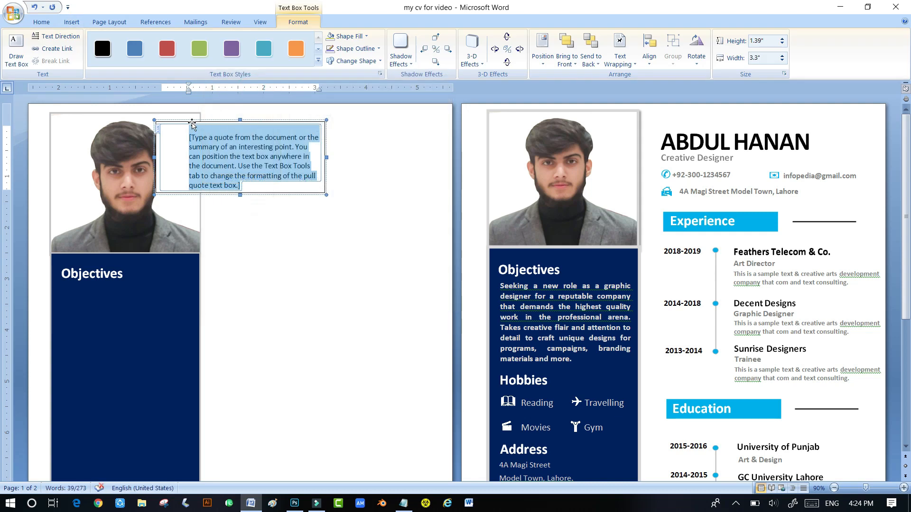
pyautogui.moveTo(193, 125); pyautogui.dragTo(128, 305)
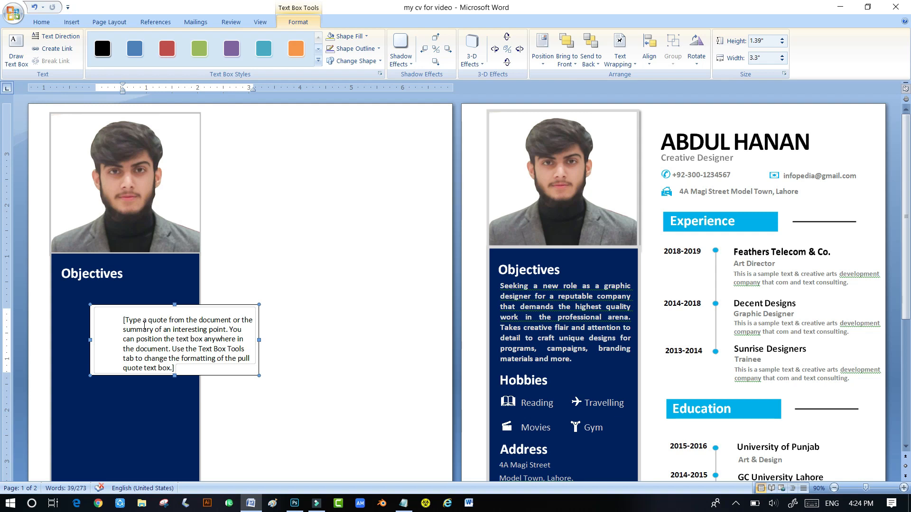
# - Delete the placeholder text and stretch the box to 2.09 inches tall
pyautogui.click(122, 319)
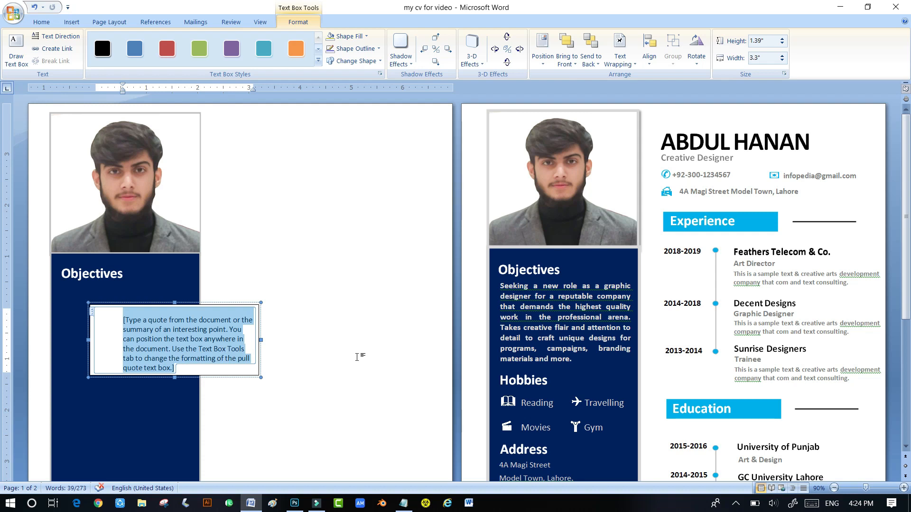
pyautogui.press('Delete')
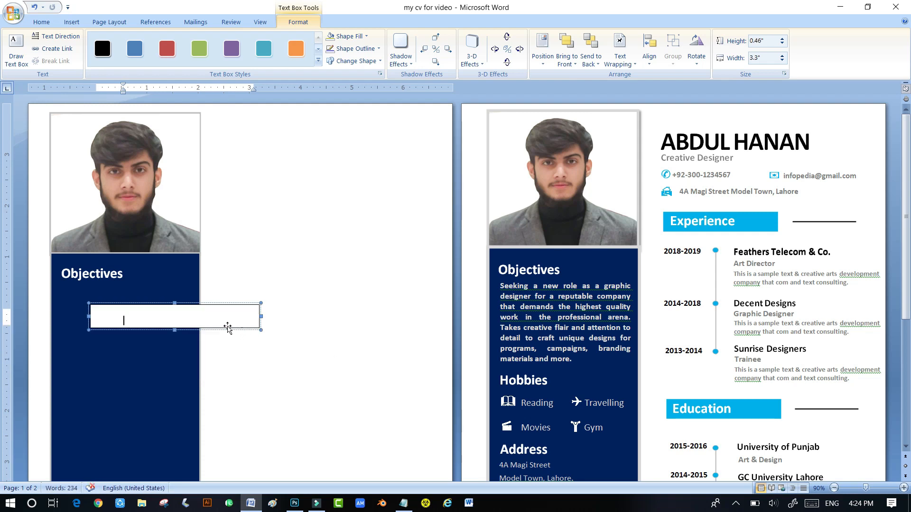
pyautogui.moveTo(174, 328); pyautogui.dragTo(174, 412)
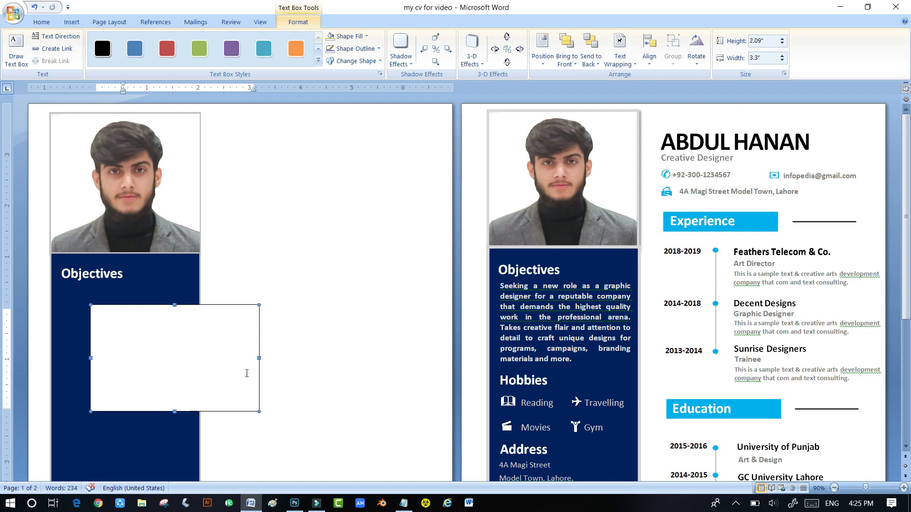
pyautogui.moveTo(500, 284); pyautogui.dragTo(564, 361)
pyautogui.hotkey('ctrl', 'c')
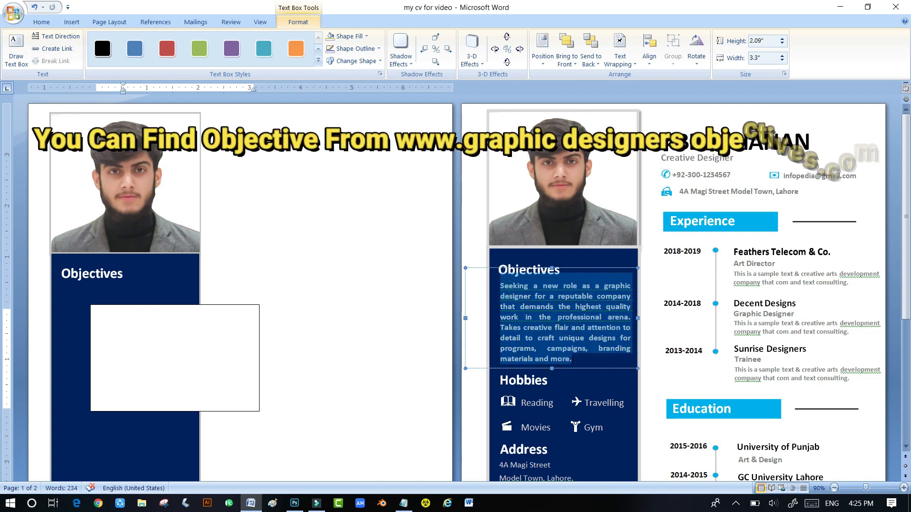
# - Paste the objective paragraph into the empty box and move it under the heading
pyautogui.click(155, 331)
pyautogui.hotkey('ctrl', 'v')
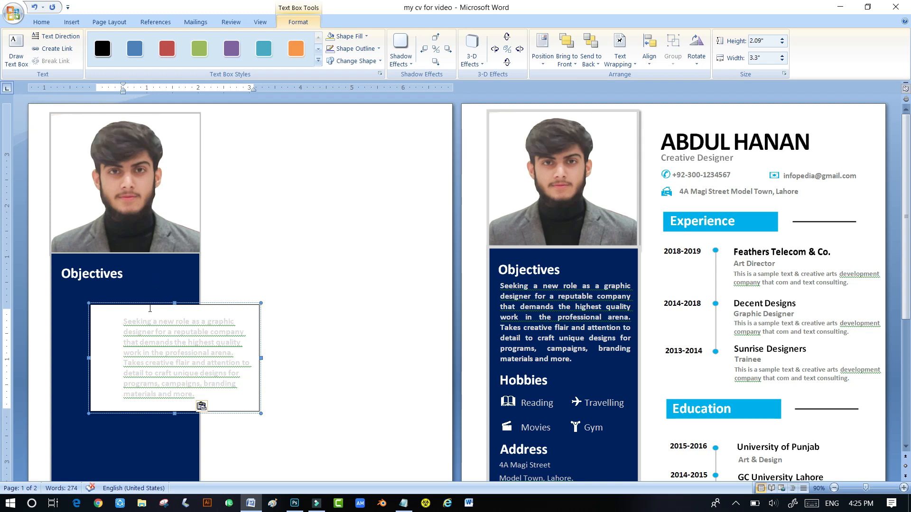
pyautogui.moveTo(150, 307); pyautogui.dragTo(99, 286)
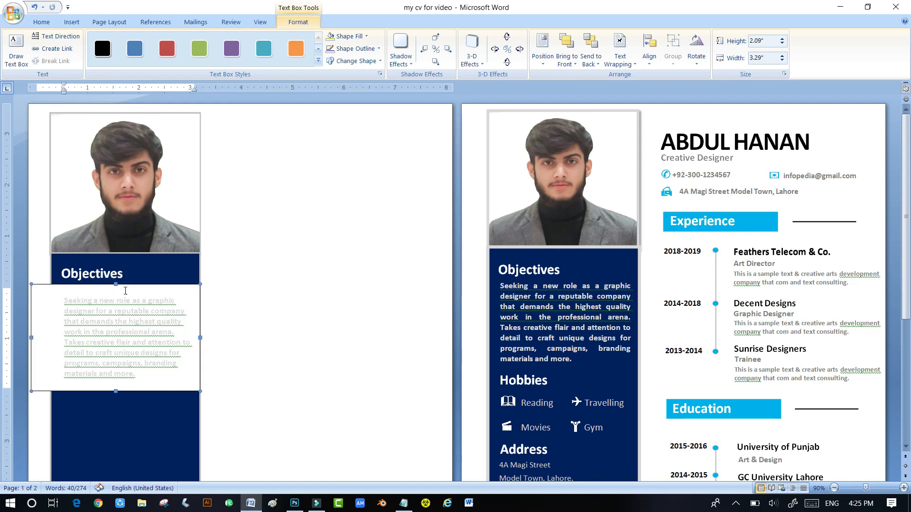
pyautogui.click(196, 291)
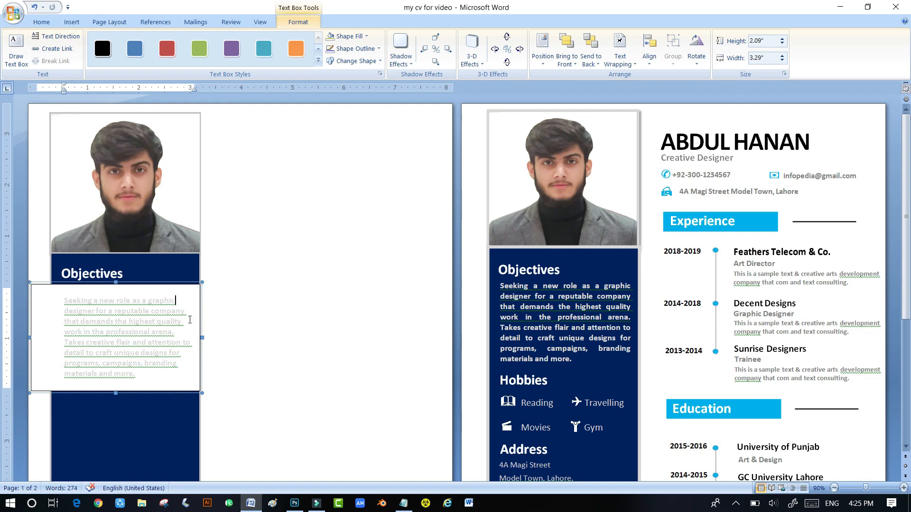
# - Remove the paragraph box's outline and make its fill transparent
pyautogui.click(187, 287)
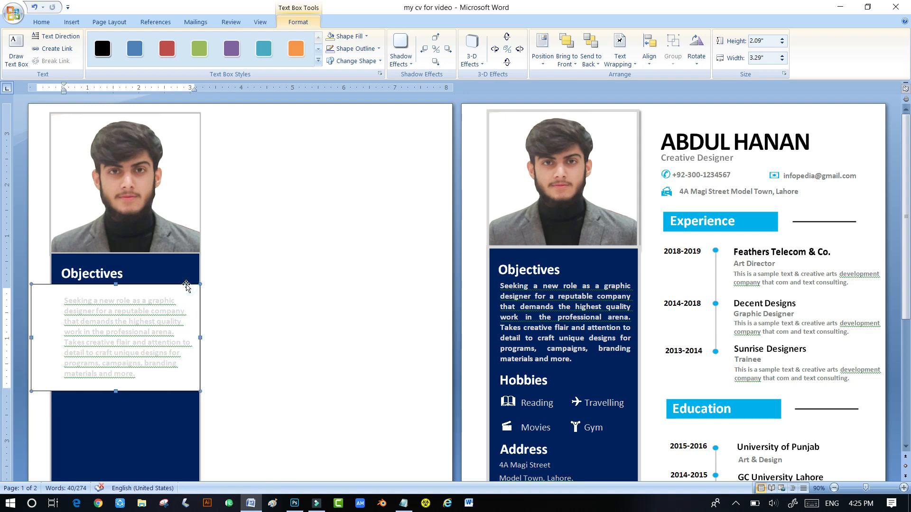
pyautogui.click(356, 49)
pyautogui.click(306, 146)
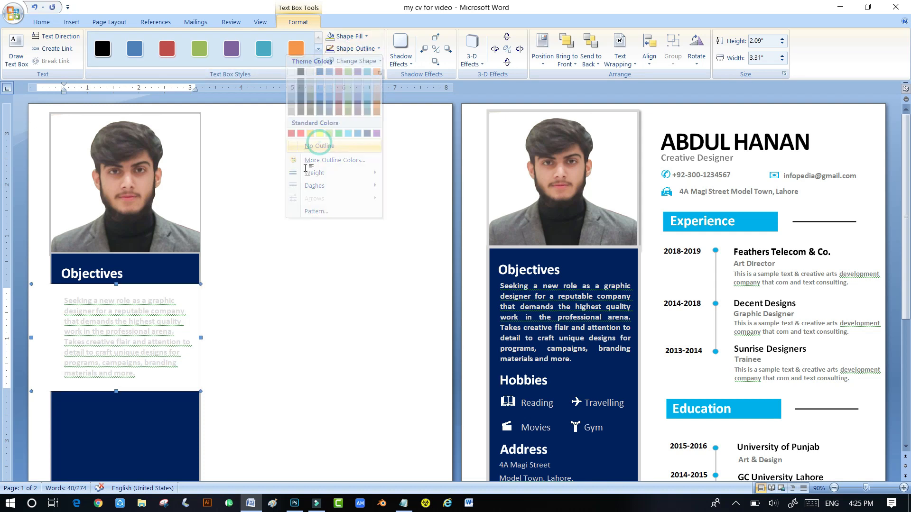
pyautogui.click(348, 38)
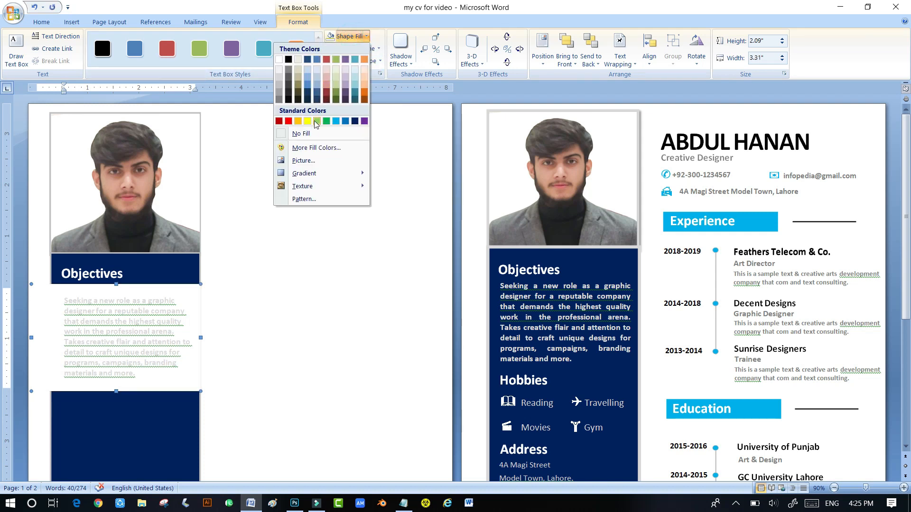
pyautogui.click(306, 133)
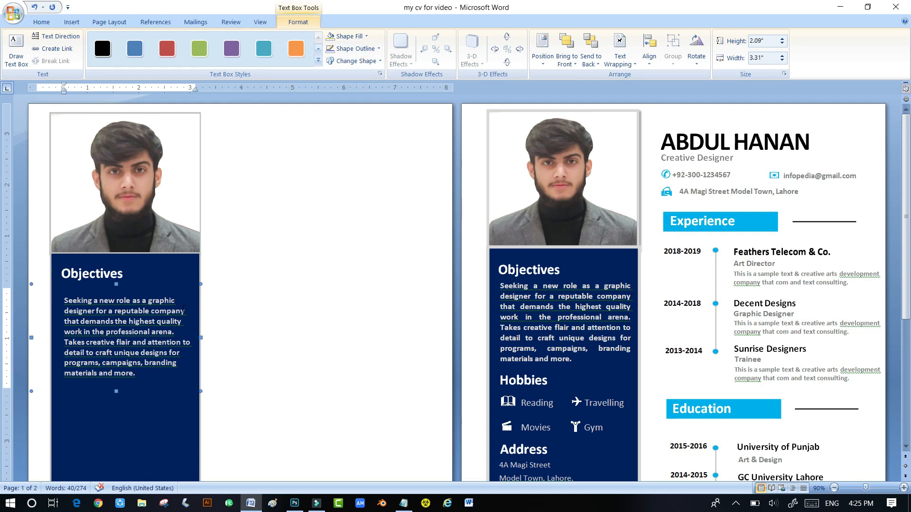
# - Nudge the paragraph box up and left into alignment inside the sidebar
pyautogui.hotkey('ctrl', 'Up')
pyautogui.hotkey('ctrl', 'Up')
pyautogui.hotkey('ctrl', 'Up')
pyautogui.hotkey('ctrl', 'Up')
pyautogui.hotkey('ctrl', 'Up')
pyautogui.hotkey('ctrl', 'Up')
pyautogui.hotkey('ctrl', 'Up')
pyautogui.hotkey('ctrl', 'Up')
pyautogui.hotkey('ctrl', 'Up')
pyautogui.hotkey('ctrl', 'Up')
pyautogui.hotkey('ctrl', 'Up')
pyautogui.hotkey('ctrl', 'Up')
pyautogui.hotkey('ctrl', 'Up')
pyautogui.hotkey('ctrl', 'Up')
pyautogui.hotkey('ctrl', 'Up')
pyautogui.hotkey('ctrl', 'Up')
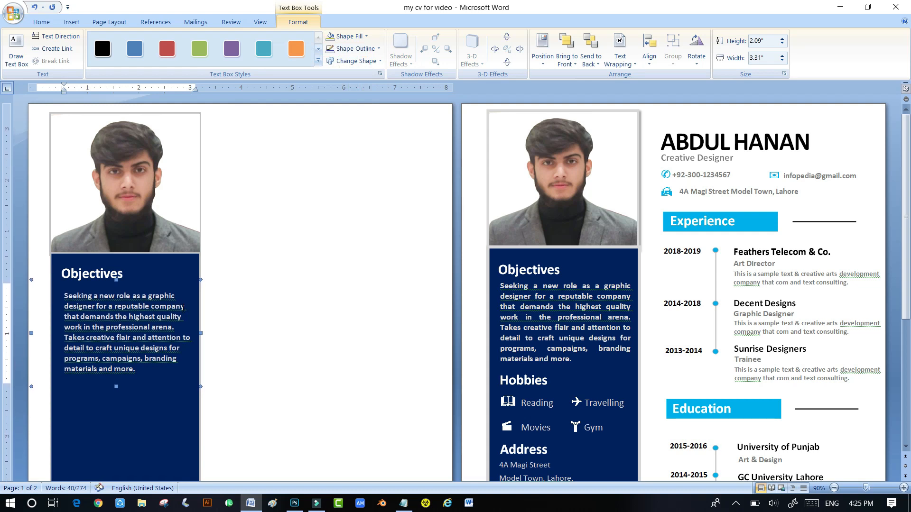
pyautogui.hotkey('ctrl', 'Up')
pyautogui.hotkey('ctrl', 'Up')
pyautogui.hotkey('ctrl', 'Up')
pyautogui.hotkey('ctrl', 'Up')
pyautogui.hotkey('ctrl', 'Up')
pyautogui.hotkey('ctrl', 'Up')
pyautogui.hotkey('ctrl', 'Left')
pyautogui.hotkey('ctrl', 'Left')
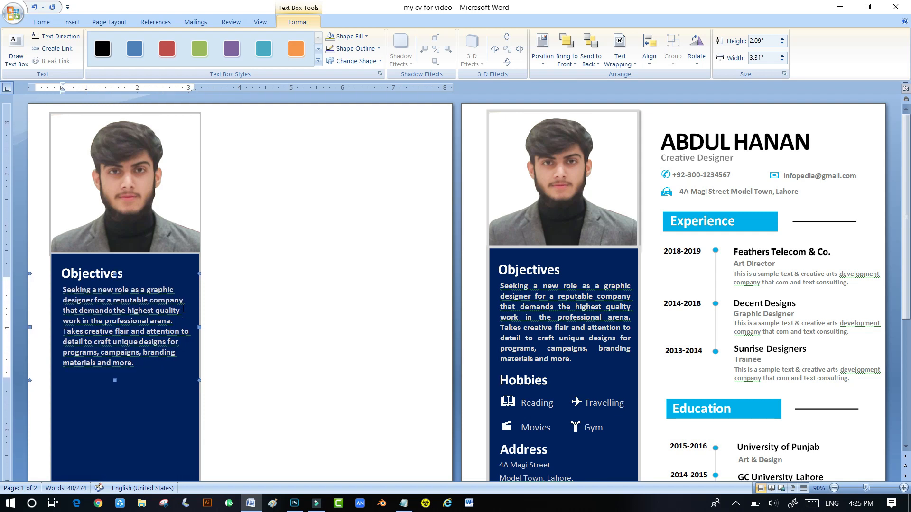
pyautogui.hotkey('ctrl', 'Left')
pyautogui.hotkey('ctrl', 'Left')
pyautogui.hotkey('ctrl', 'Left')
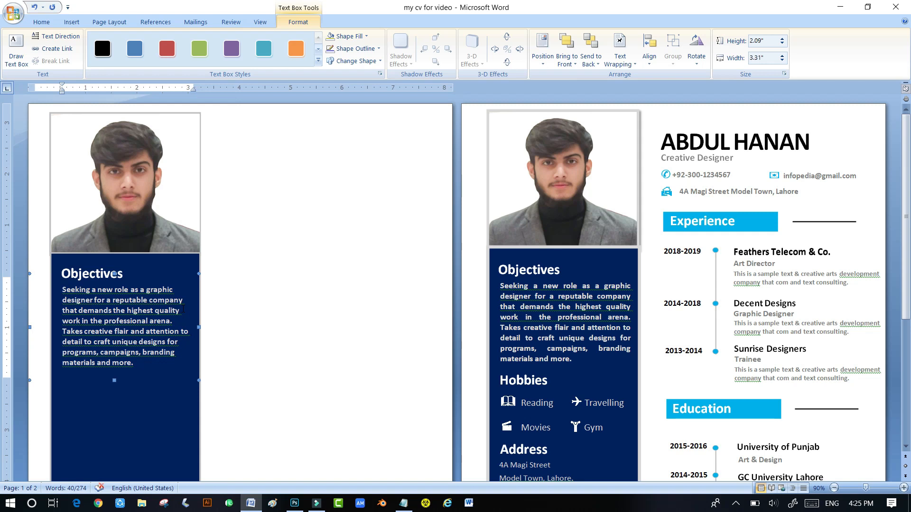
pyautogui.hotkey('ctrl', 'Up')
pyautogui.hotkey('ctrl', 'Right')
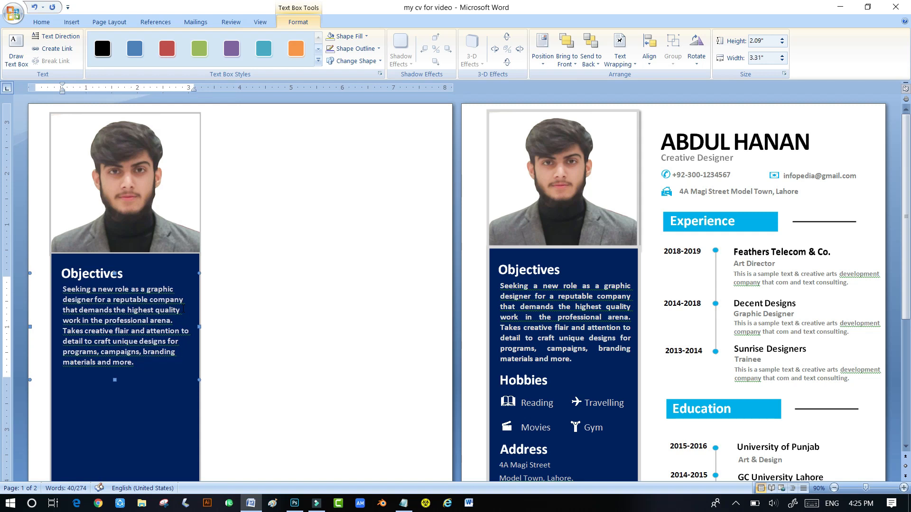
# - Copy the Objectives heading box below the objectives paragraph and nudge it into line
pyautogui.scroll(-1, 190, 317)
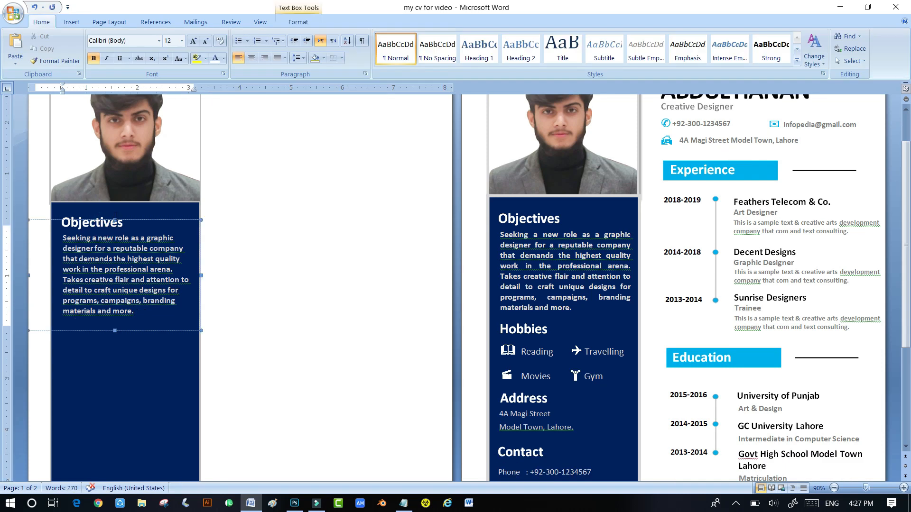
pyautogui.click(118, 219)
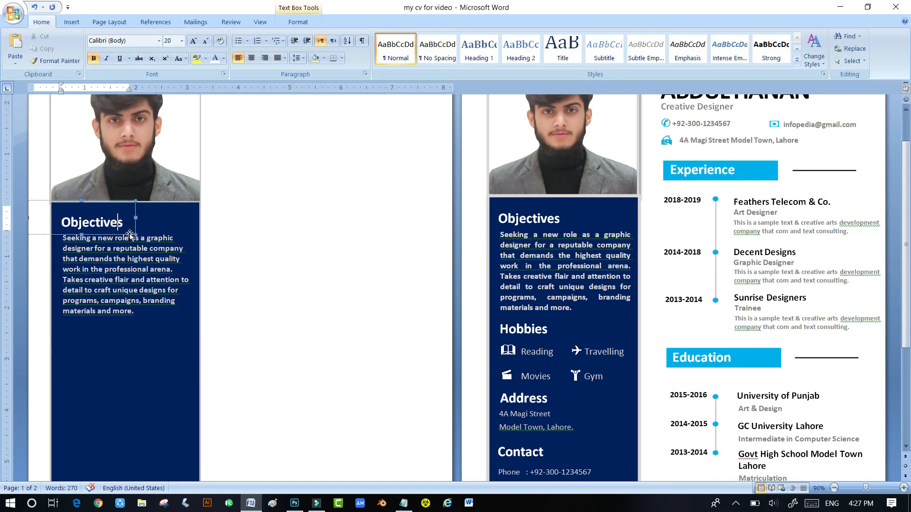
pyautogui.moveTo(128, 235); pyautogui.dragTo(155, 351)
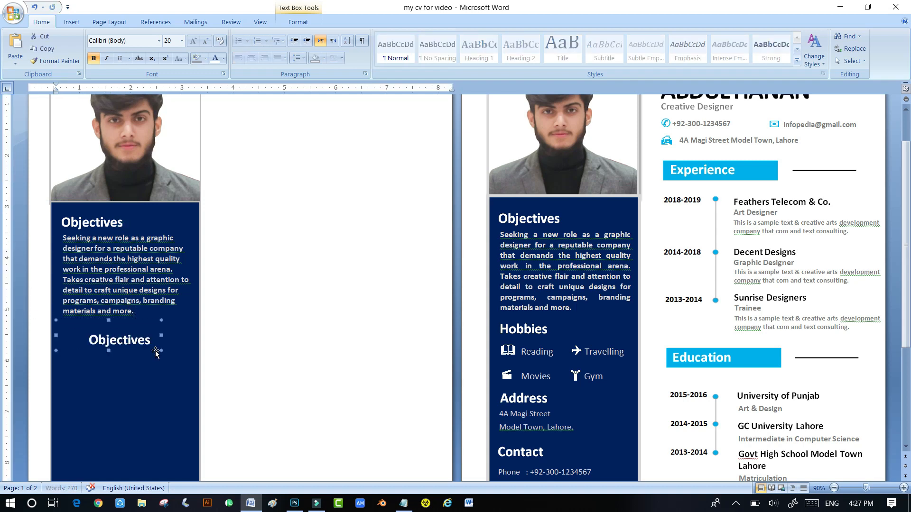
pyautogui.press('Left')
pyautogui.press('Left')
pyautogui.press('Left')
pyautogui.press('Left')
pyautogui.press('Left')
pyautogui.press('Left')
pyautogui.press('Left')
pyautogui.press('Left')
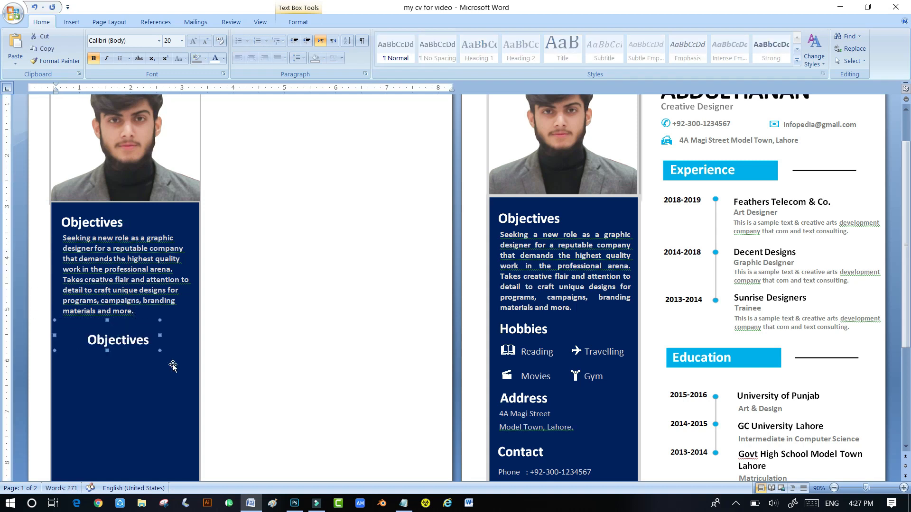
pyautogui.press('Up')
pyautogui.press('Up')
pyautogui.press('Up')
pyautogui.press('Up')
pyautogui.press('Up')
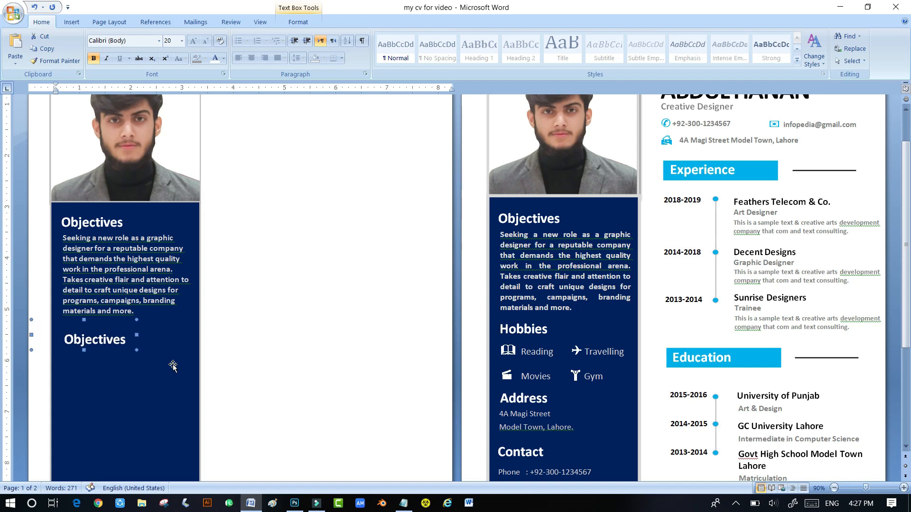
pyautogui.press('Up')
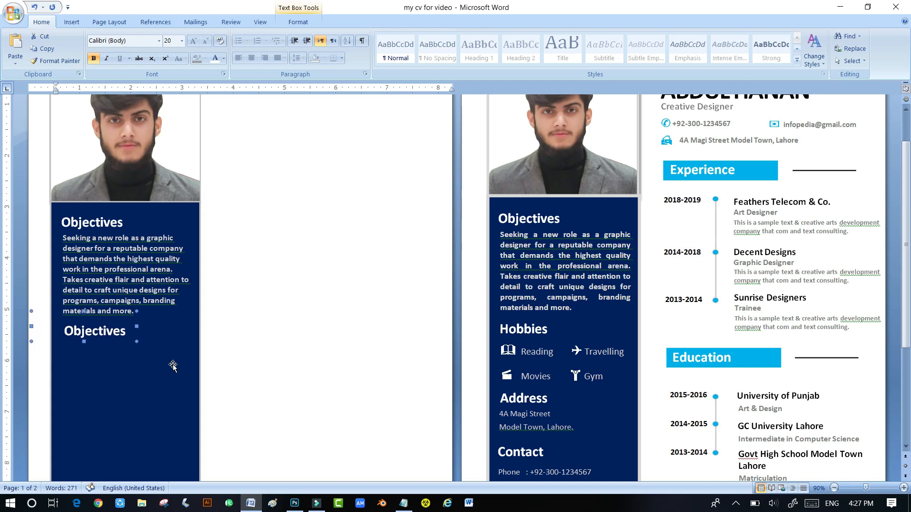
pyautogui.press('Left')
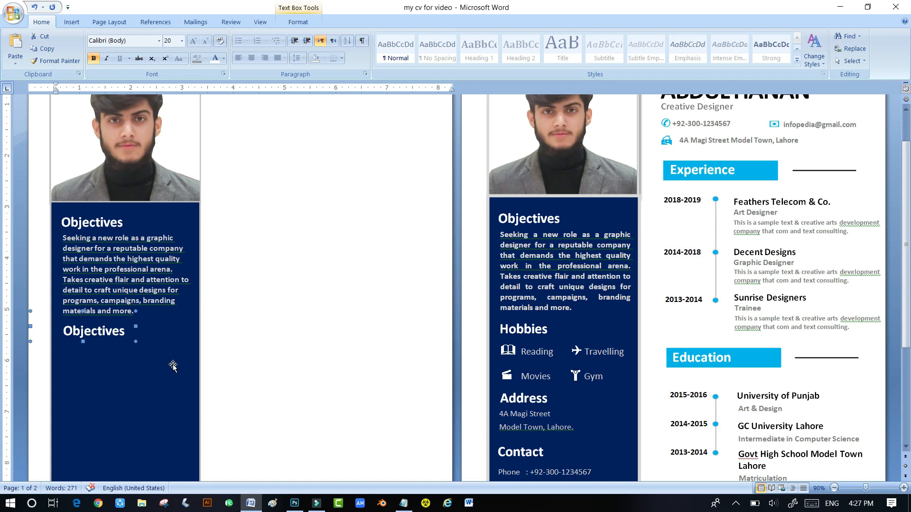
# - Retype the copied heading's text as 'Hobbies'
pyautogui.click(121, 331)
pyautogui.moveTo(125, 330); pyautogui.dragTo(67, 333)
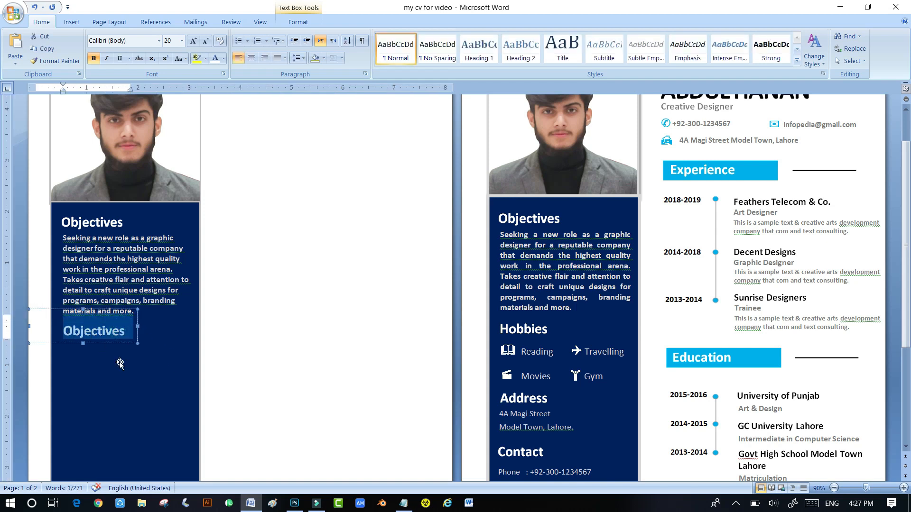
pyautogui.write('Hobbies')
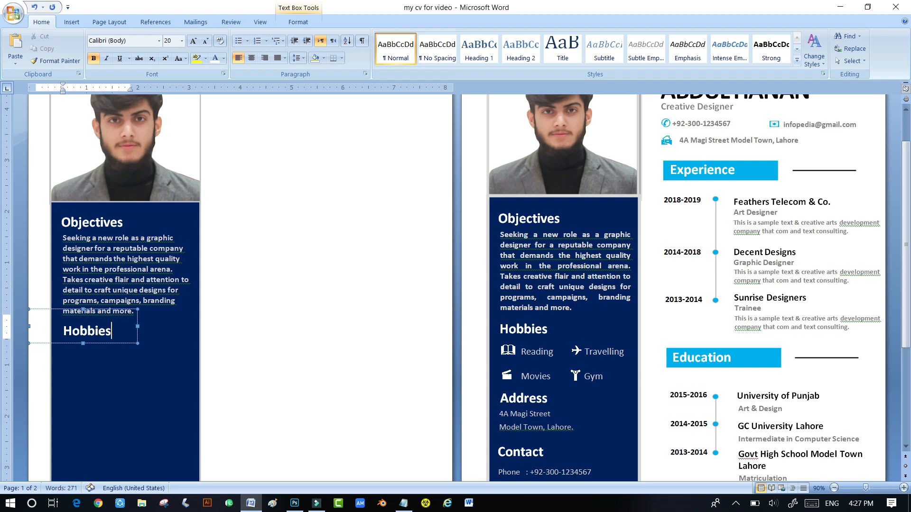
pyautogui.click(151, 347)
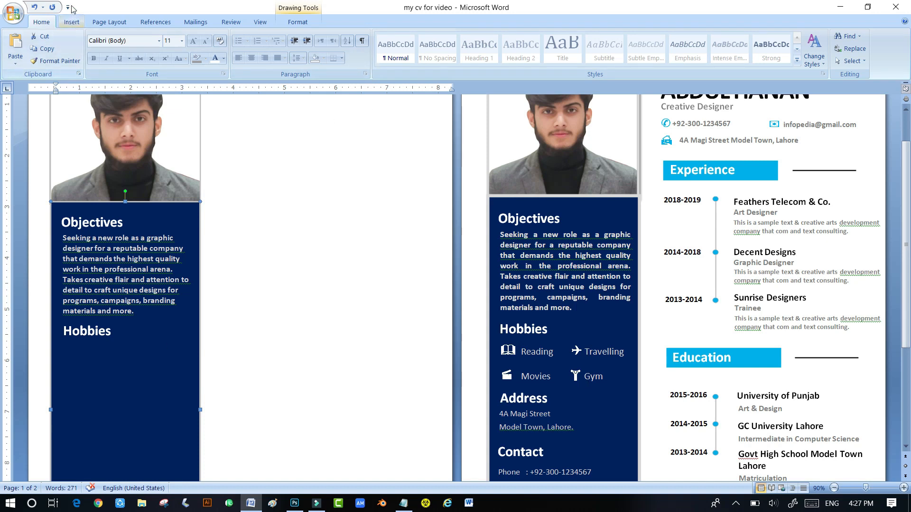
# - Insert an empty Simple Text Box under the Hobbies heading, narrowed to 1.3 inches wide
pyautogui.click(71, 22)
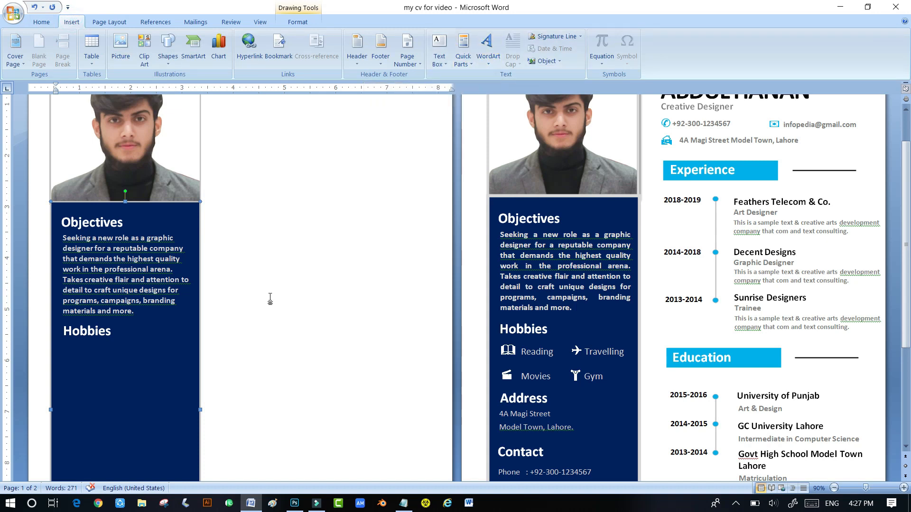
pyautogui.click(145, 277)
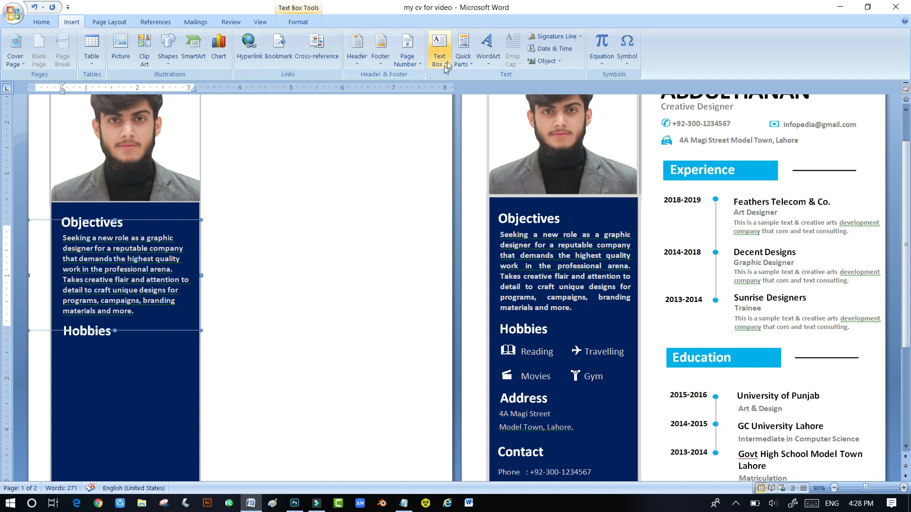
pyautogui.click(326, 194)
pyautogui.click(439, 47)
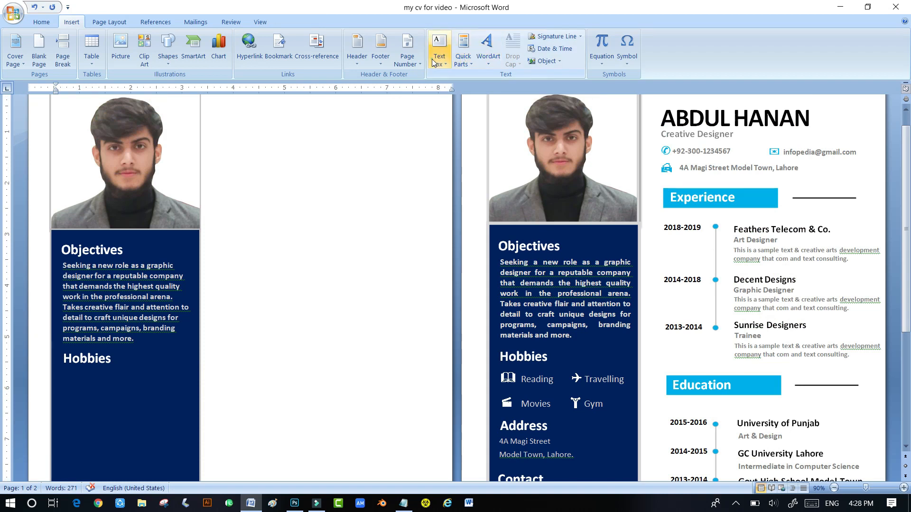
pyautogui.click(256, 127)
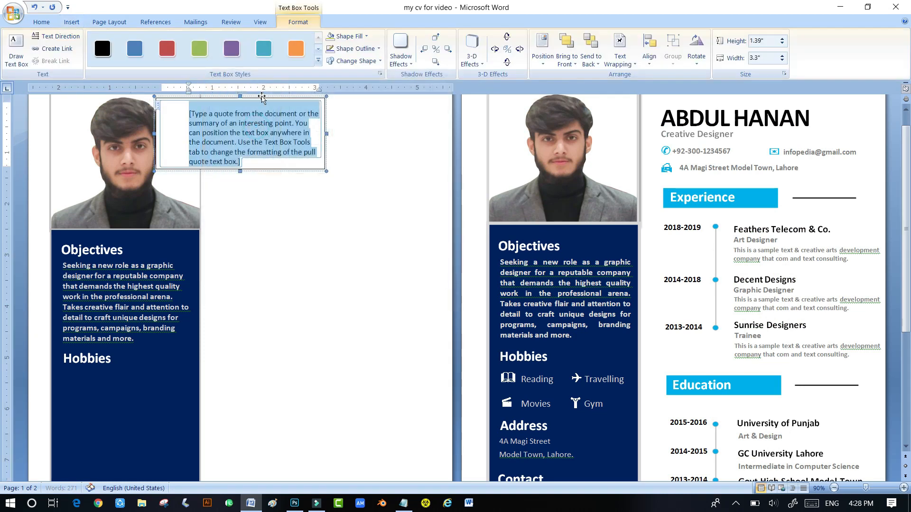
pyautogui.press('Delete')
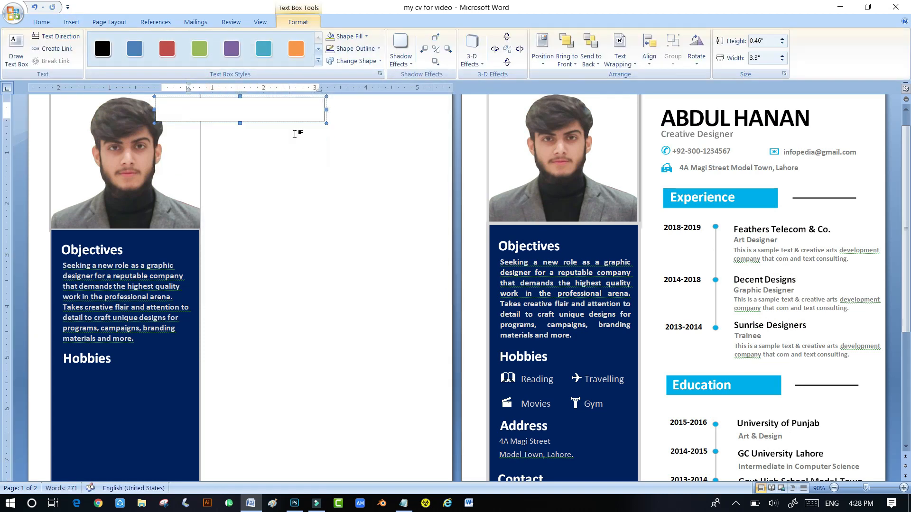
pyautogui.moveTo(261, 122); pyautogui.dragTo(166, 397)
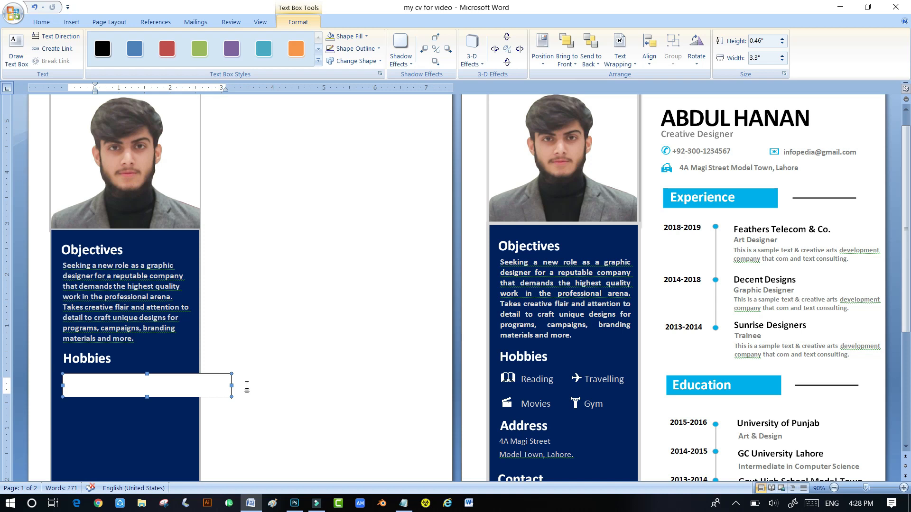
pyautogui.moveTo(231, 385); pyautogui.dragTo(129, 386)
# - Set the new text box's Shape Outline and Shape Fill to none so it is transparent
pyautogui.rightClick(114, 388)
pyautogui.click(121, 383)
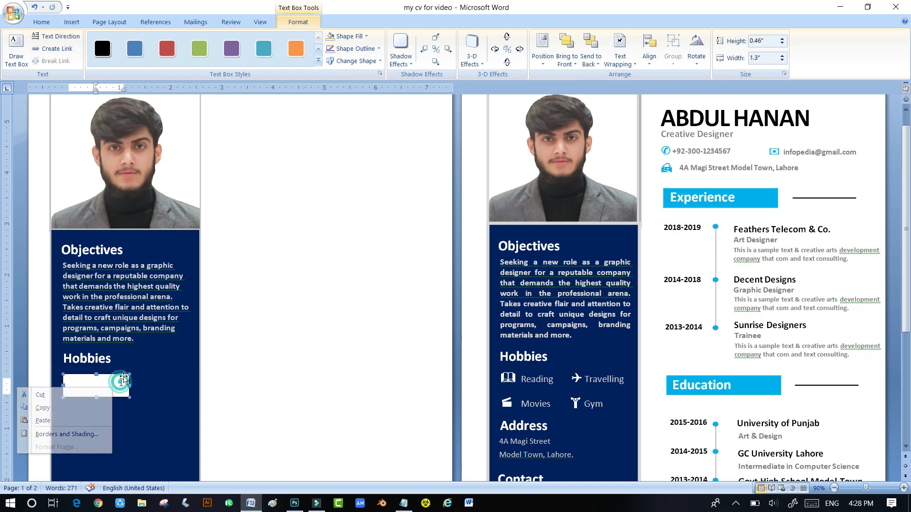
pyautogui.click(353, 49)
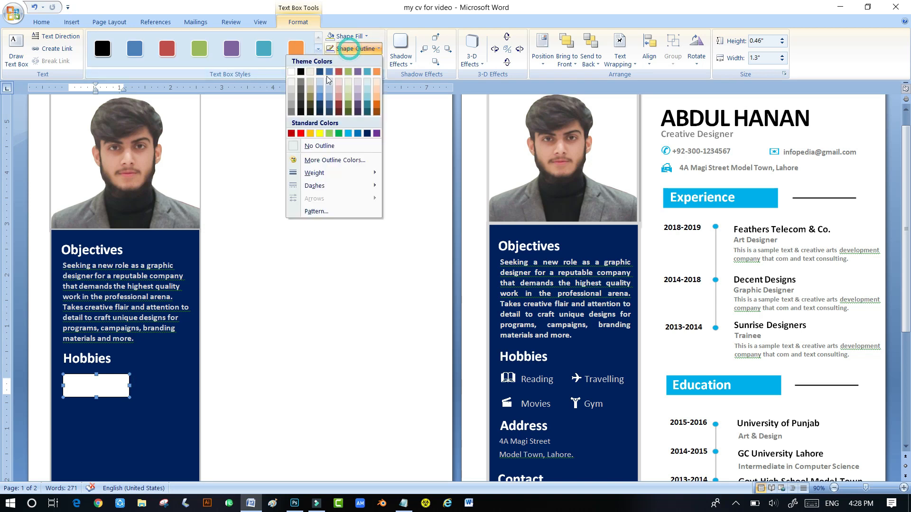
pyautogui.click(310, 145)
pyautogui.click(347, 38)
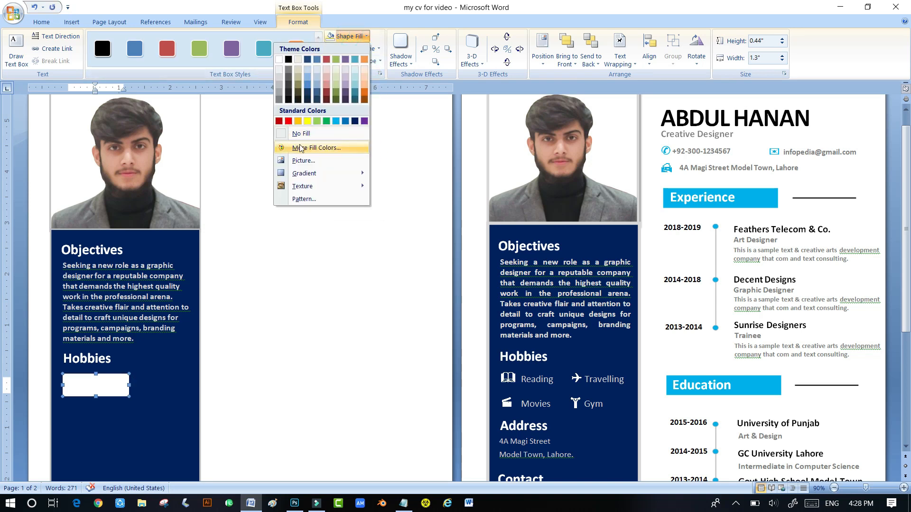
pyautogui.click(301, 134)
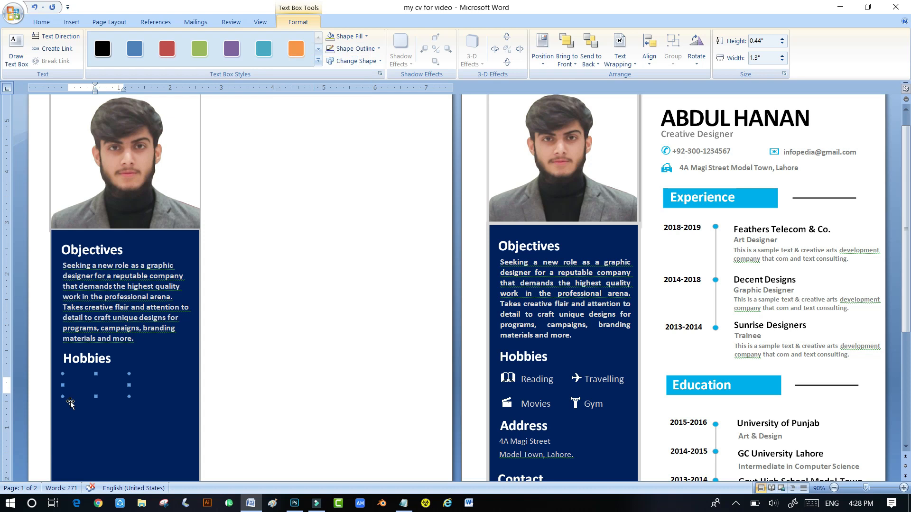
pyautogui.click(74, 387)
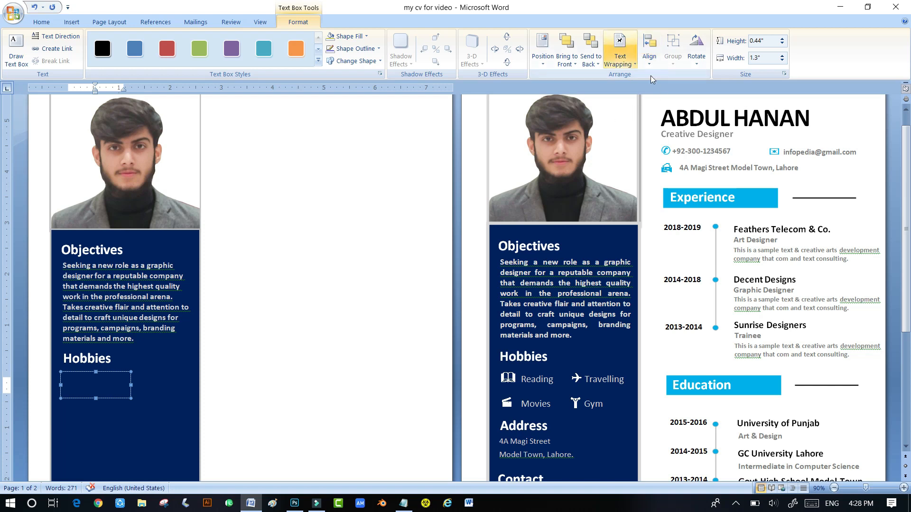
pyautogui.click(41, 22)
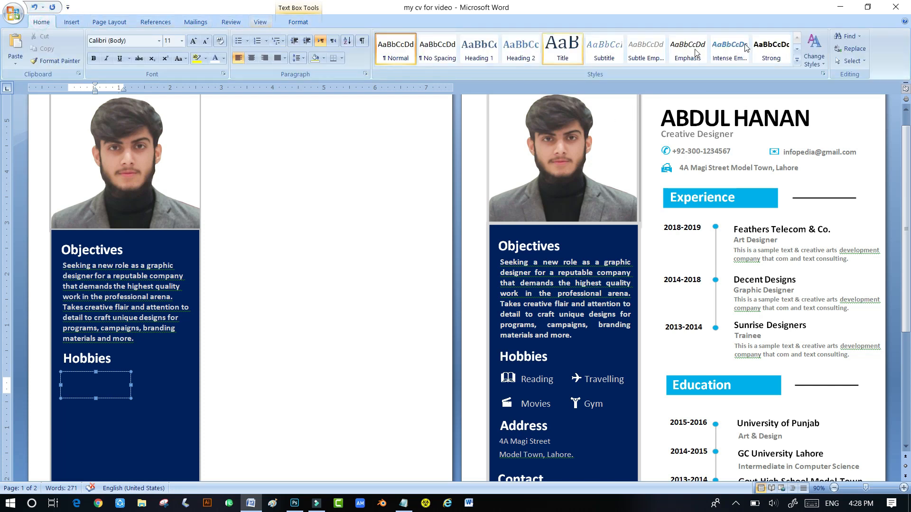
# - Insert a book symbol in the empty box and type 'Reading' below it
pyautogui.click(72, 26)
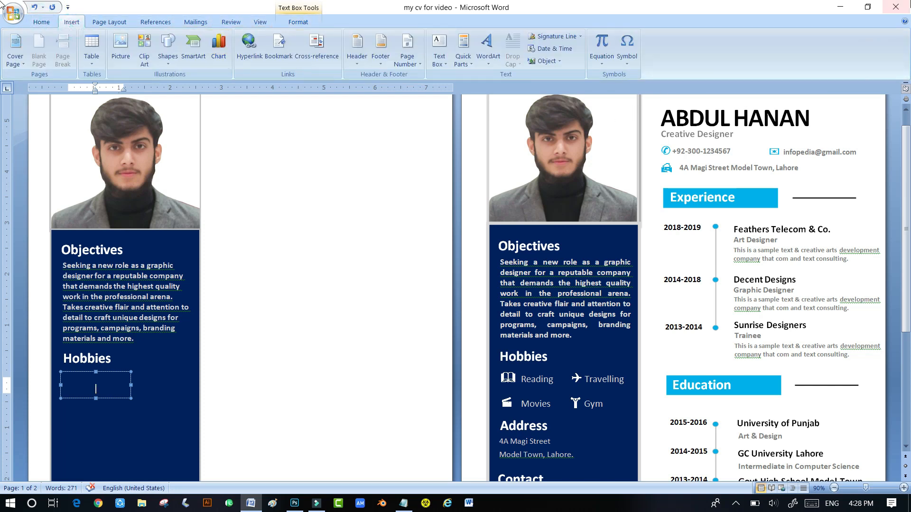
pyautogui.click(633, 64)
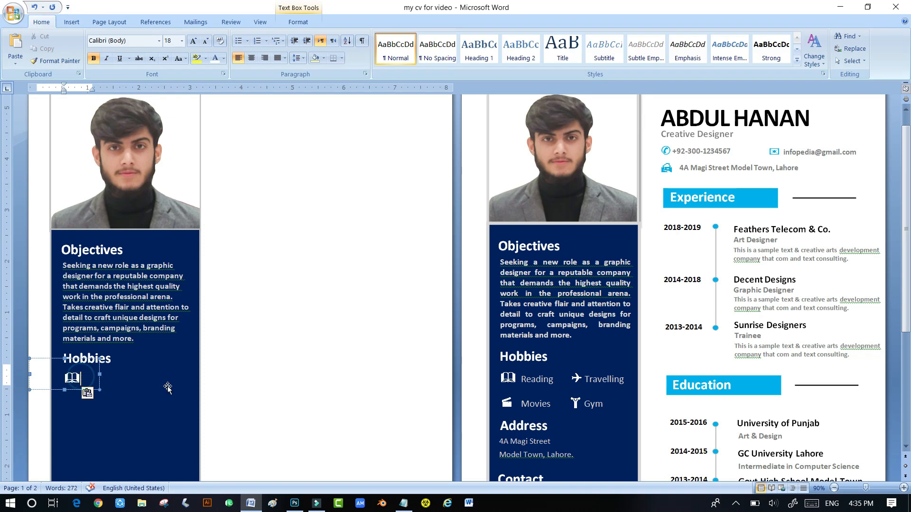
pyautogui.press('Return')
pyautogui.write('Reading')
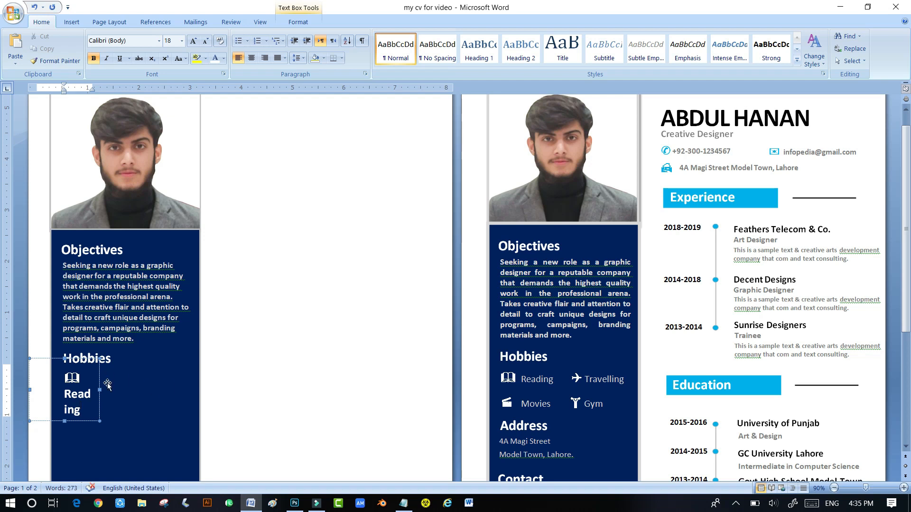
# - Make the Reading label 14 pt and not bold
pyautogui.click(73, 412)
pyautogui.doubleClick(81, 412)
pyautogui.tripleClick(82, 412)
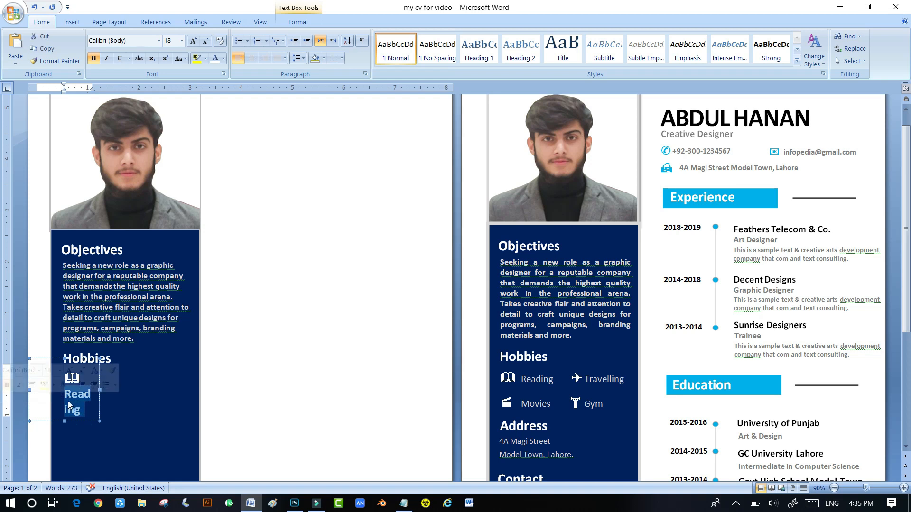
pyautogui.click(206, 40)
pyautogui.click(206, 41)
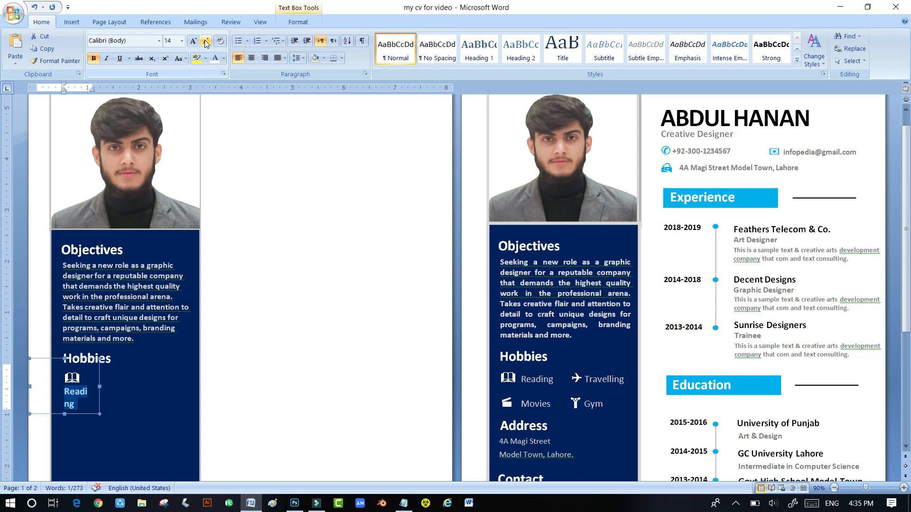
pyautogui.click(206, 41)
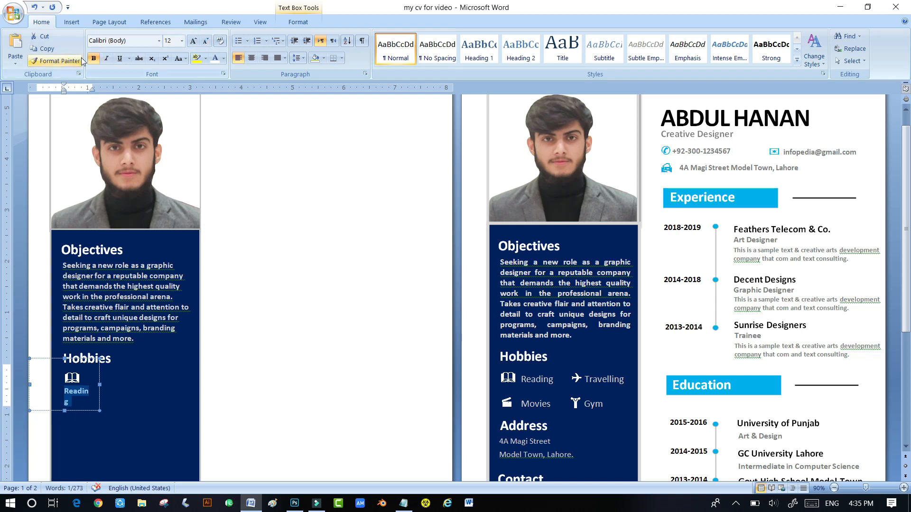
pyautogui.click(93, 58)
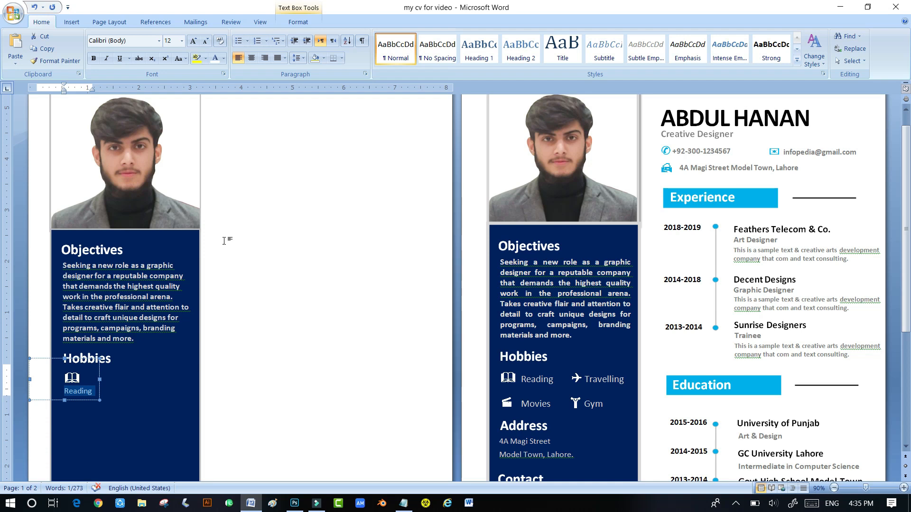
pyautogui.click(193, 41)
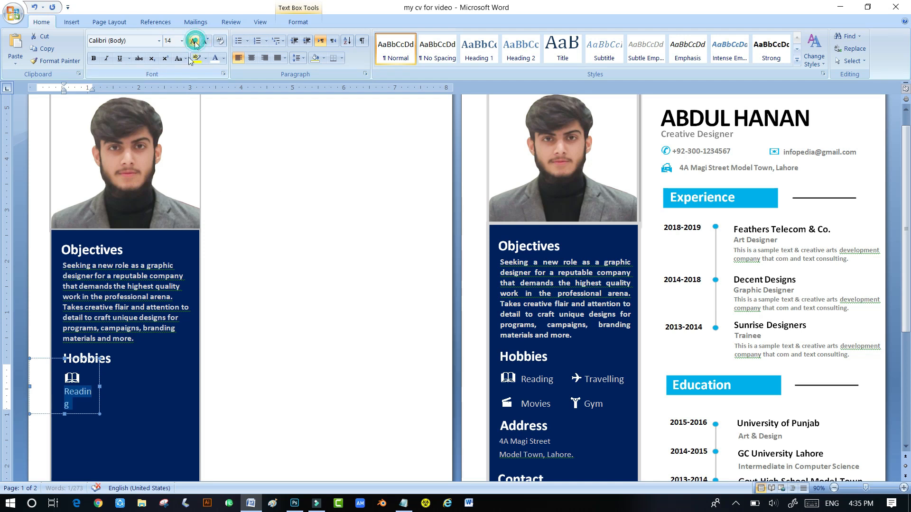
# - Widen the Reading box to fit one line and colour the icon and label white
pyautogui.moveTo(100, 386); pyautogui.dragTo(109, 387)
pyautogui.moveTo(106, 380); pyautogui.dragTo(140, 380)
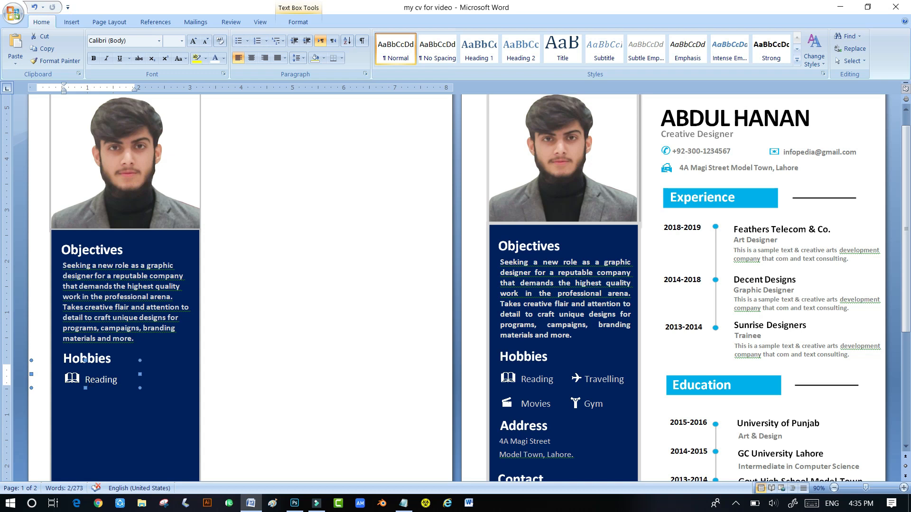
pyautogui.moveTo(61, 379); pyautogui.dragTo(121, 379)
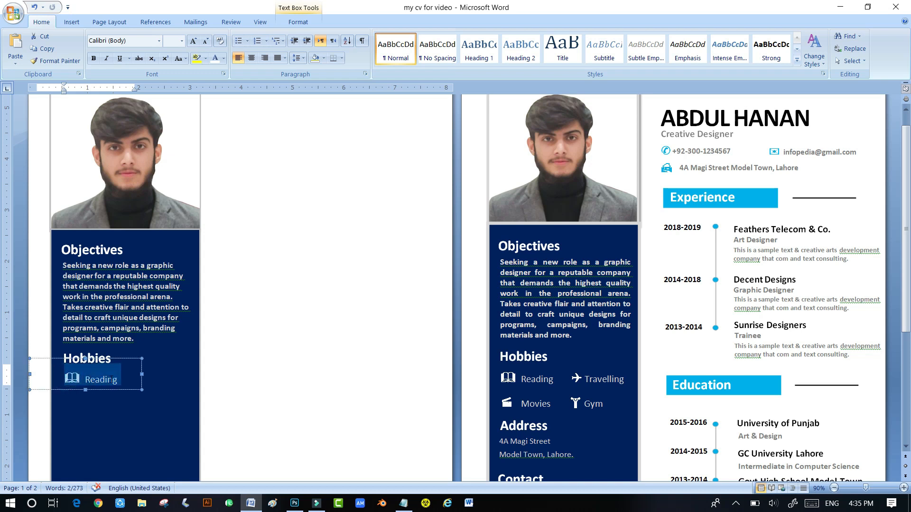
pyautogui.click(223, 58)
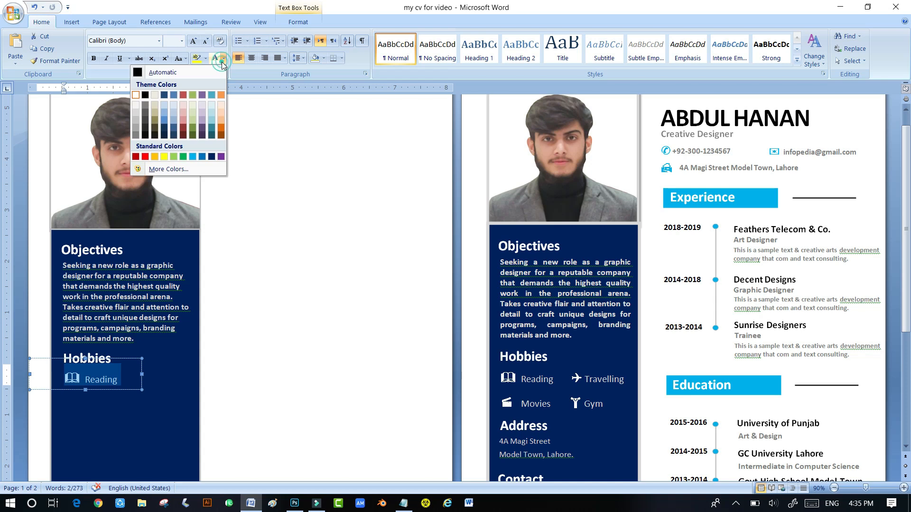
pyautogui.click(136, 105)
pyautogui.click(141, 376)
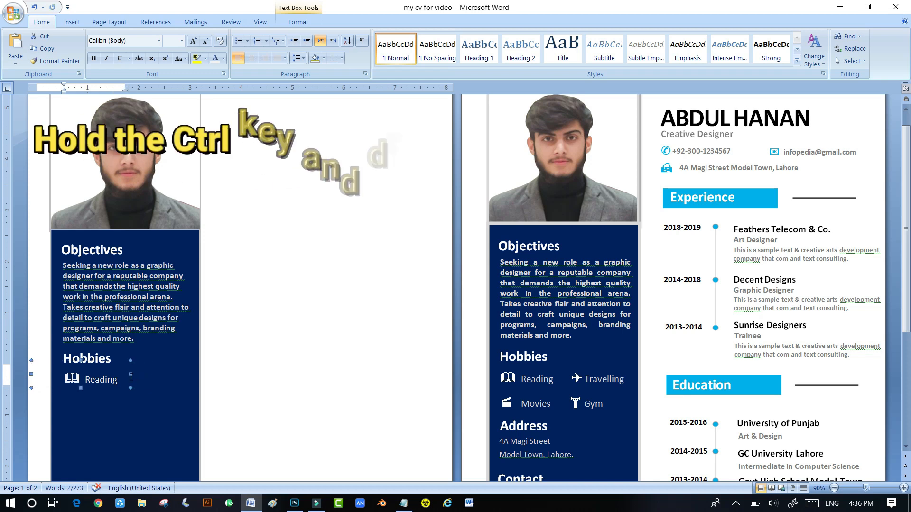
pyautogui.scroll(-2, 113, 408)
pyautogui.click(112, 412)
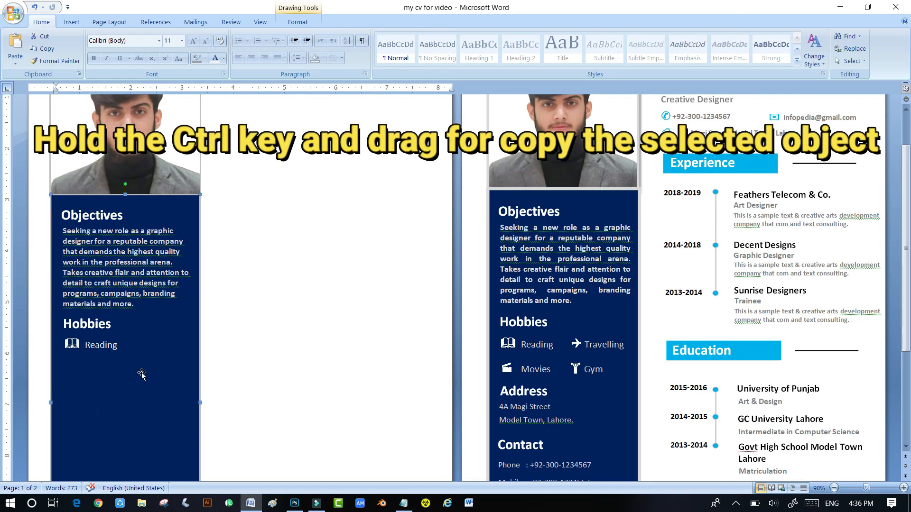
# - Copy the Reading box to its right, swap in an airplane icon, and label it Travelling
pyautogui.click(96, 359)
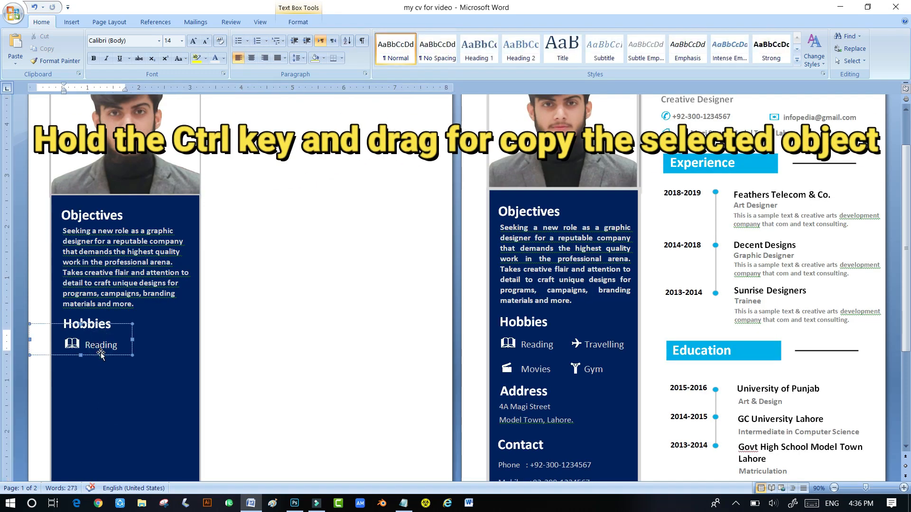
pyautogui.keyDown('ctrl'); pyautogui.moveTo(97, 360); pyautogui.dragTo(159, 360); pyautogui.keyUp('ctrl')
pyautogui.press('Down')
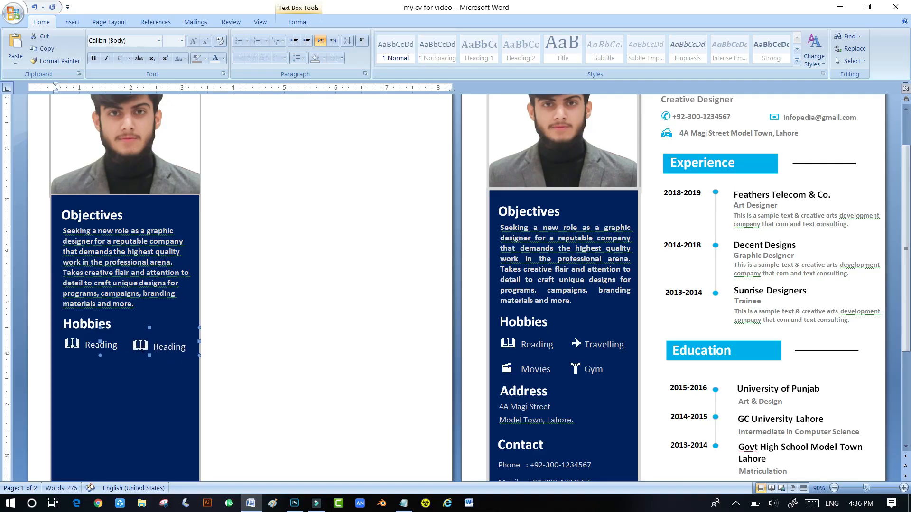
pyautogui.doubleClick(141, 346)
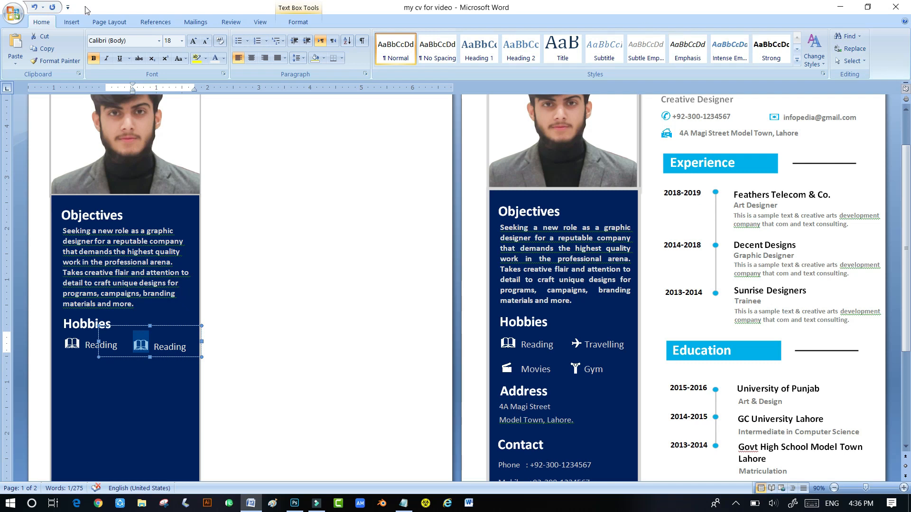
pyautogui.click(71, 22)
pyautogui.click(626, 48)
pyautogui.click(613, 79)
pyautogui.moveTo(150, 347); pyautogui.dragTo(182, 347)
pyautogui.write('Travell')
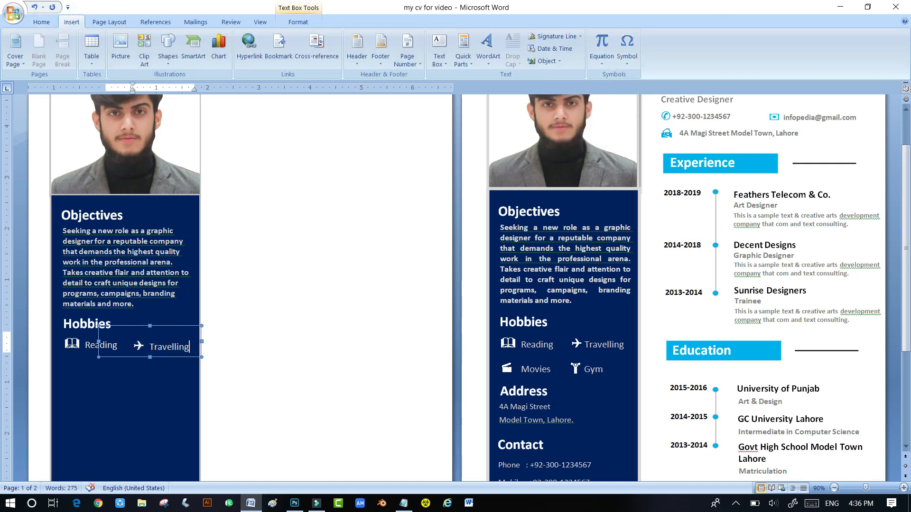
# - Copy the Travelling box below Reading, swap in a clapperboard icon, and label it Movies
pyautogui.moveTo(119, 357); pyautogui.dragTo(81, 390)
pyautogui.press('Left')
pyautogui.press('Left')
pyautogui.press('Left')
pyautogui.press('Left')
pyautogui.press('Left')
pyautogui.press('Up')
pyautogui.press('Right')
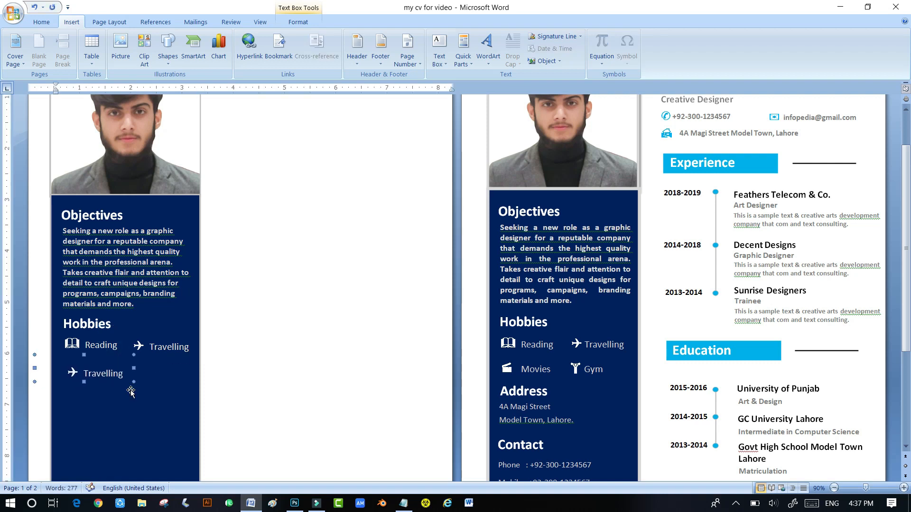
pyautogui.moveTo(79, 374); pyautogui.dragTo(67, 373)
pyautogui.click(627, 48)
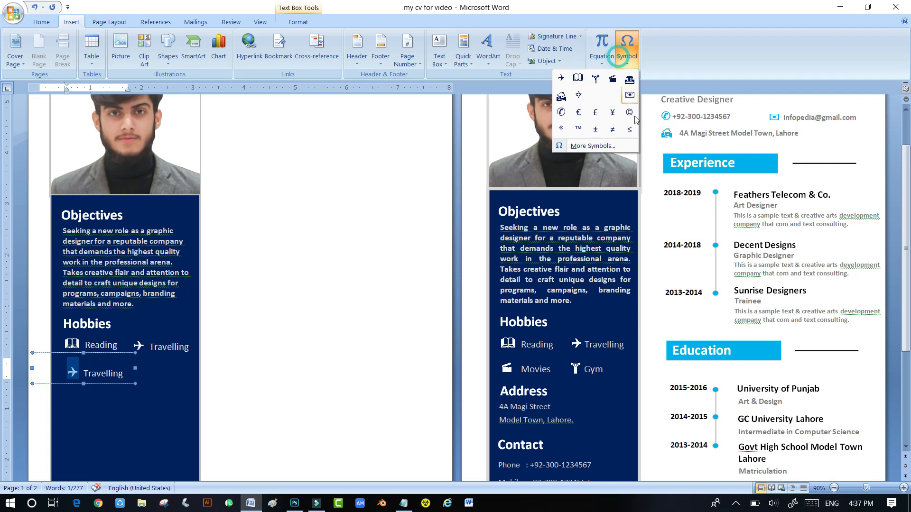
pyautogui.click(612, 80)
pyautogui.moveTo(125, 372); pyautogui.dragTo(187, 382)
pyautogui.write('Mo')
# - Add the Gym entry with a gym symbol icon
pyautogui.click(627, 48)
pyautogui.click(629, 113)
pyautogui.write('Gym')
pyautogui.click(138, 398)
pyautogui.moveTo(64, 231); pyautogui.dragTo(139, 303)
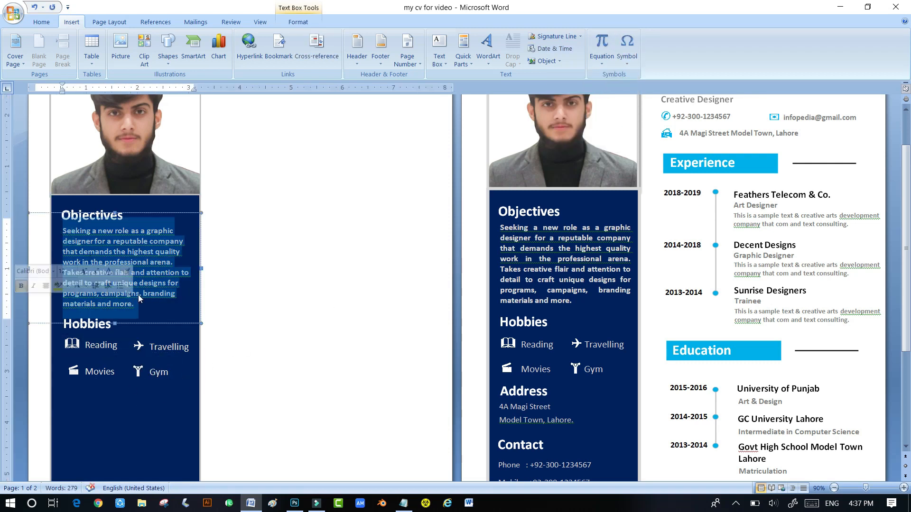
# - Justify the Objectives paragraph
pyautogui.click(41, 22)
pyautogui.click(285, 58)
pyautogui.click(242, 71)
pyautogui.click(155, 354)
pyautogui.scroll(-3, 155, 353)
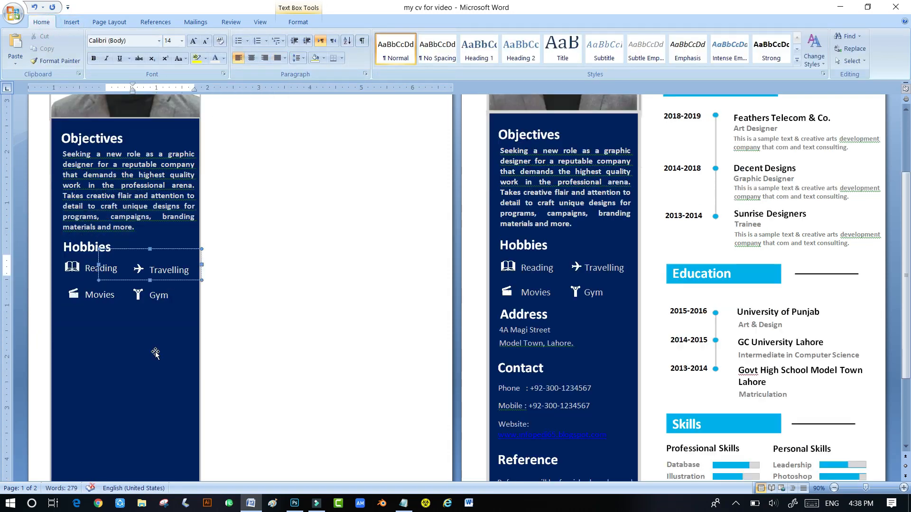
pyautogui.click(155, 353)
# - Copy the Hobbies heading below the hobby icons and retype it as 'Address'
pyautogui.click(66, 253)
pyautogui.moveTo(111, 266); pyautogui.dragTo(108, 343)
pyautogui.moveTo(109, 330); pyautogui.dragTo(65, 331)
pyautogui.write('Address')
pyautogui.click(88, 342)
pyautogui.press('Right')
pyautogui.press('Right')
pyautogui.press('Up')
pyautogui.press('Up')
pyautogui.press('Up')
pyautogui.press('Up')
pyautogui.press('Up')
pyautogui.press('Left')
# - Nudge the Movies entry and the Address heading into line with Hobbies
pyautogui.click(75, 311)
pyautogui.press('Left')
pyautogui.press('Left')
pyautogui.press('Left')
pyautogui.press('Left')
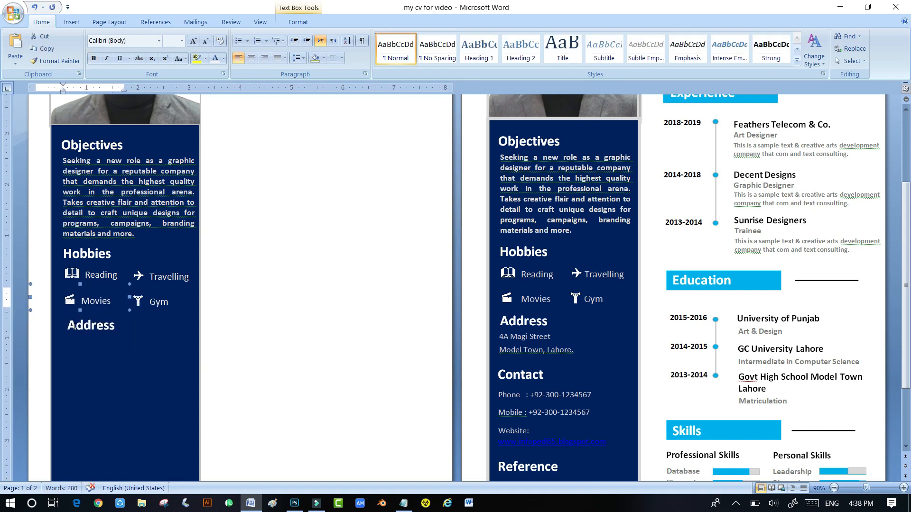
pyautogui.click(74, 337)
pyautogui.press('Left')
pyautogui.press('Left')
pyautogui.press('Left')
pyautogui.press('Left')
pyautogui.press('Left')
pyautogui.press('Up')
pyautogui.press('Up')
pyautogui.press('Up')
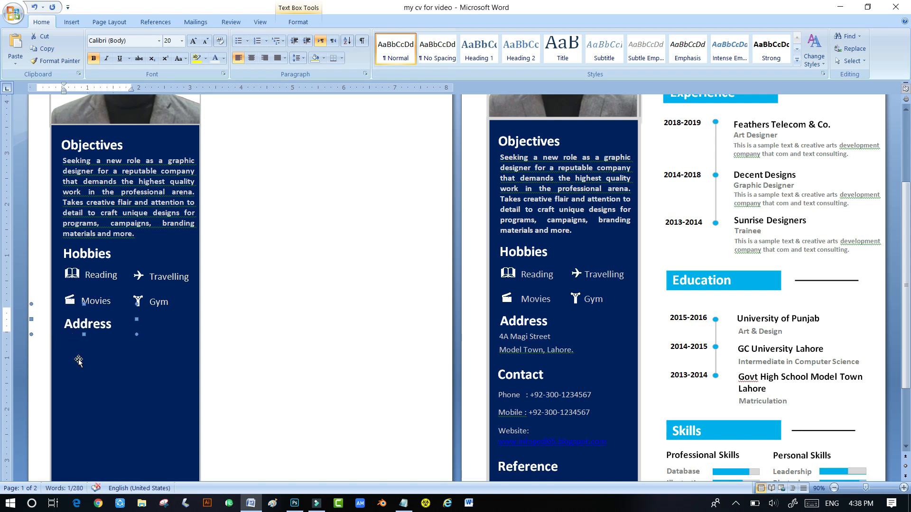
pyautogui.click(109, 340)
# - Copy the Reading box beneath the Address heading
pyautogui.click(93, 273)
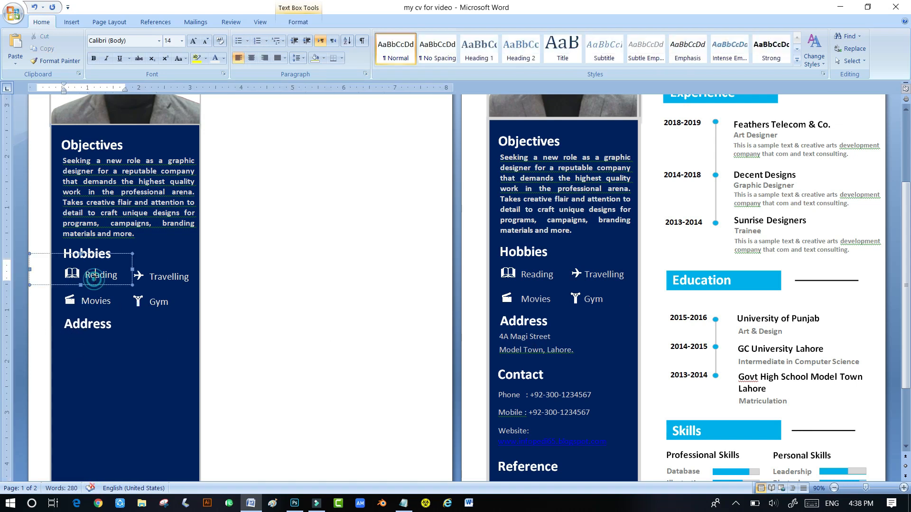
pyautogui.click(114, 361)
pyautogui.moveTo(111, 362); pyautogui.dragTo(112, 361)
# - Replace the copied box's text with the CV's street address, town and city
pyautogui.tripleClick(98, 353)
pyautogui.write('4')
pyautogui.press('BackSpace')
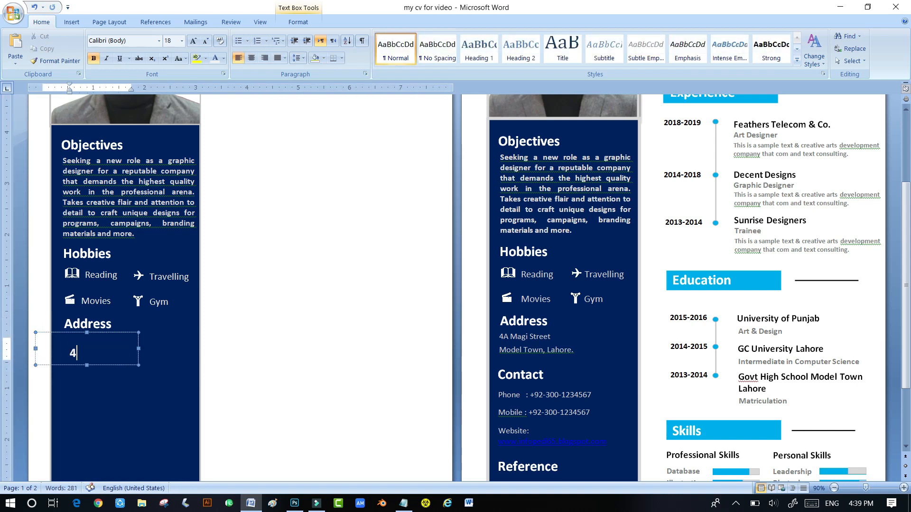
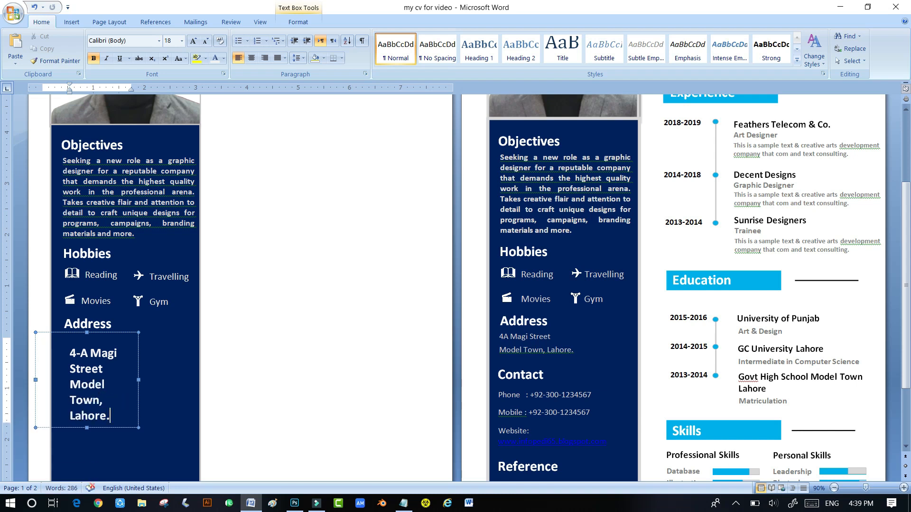
# - Shrink the address to 11 pt, widen its box, and break it onto two lines after Street
pyautogui.moveTo(69, 353); pyautogui.dragTo(100, 410)
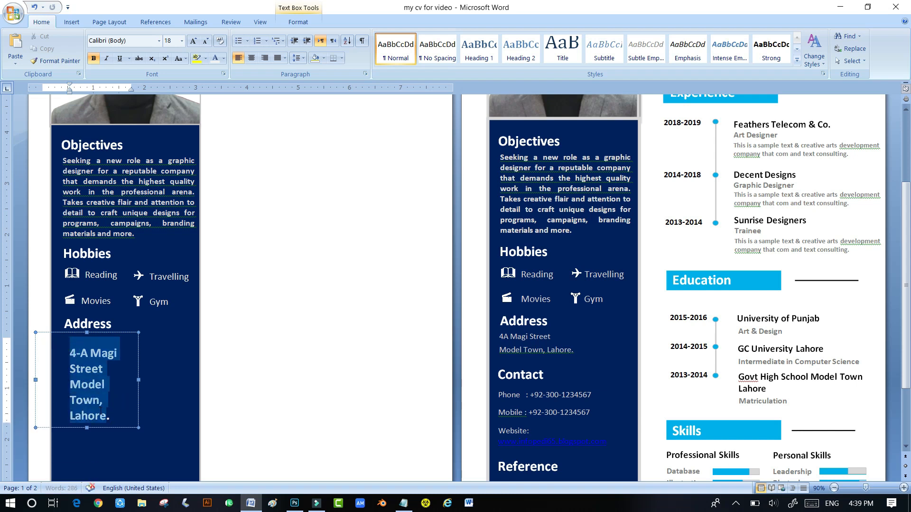
pyautogui.click(205, 42)
pyautogui.click(205, 42)
pyautogui.click(205, 42)
pyautogui.click(205, 42)
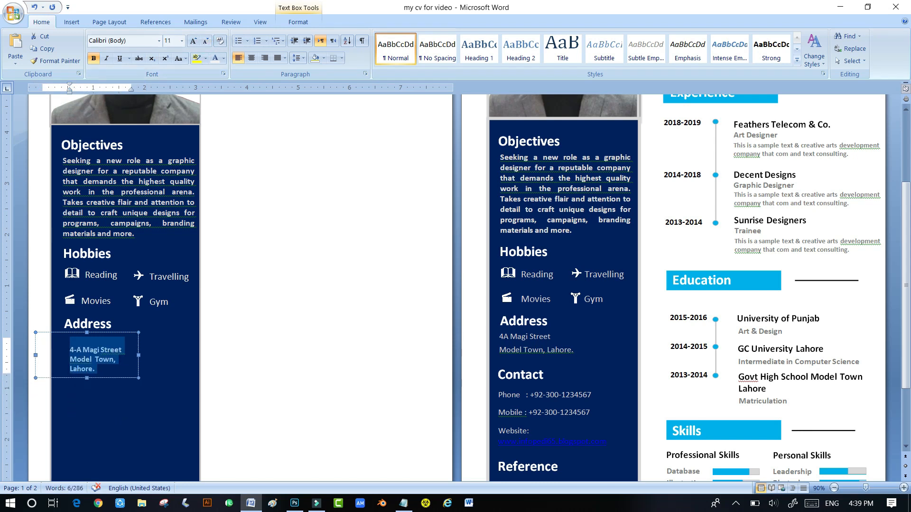
pyautogui.moveTo(140, 359); pyautogui.dragTo(158, 359)
pyautogui.click(101, 349)
pyautogui.press('Return')
pyautogui.press('BackSpace')
pyautogui.press('Return')
pyautogui.press('BackSpace')
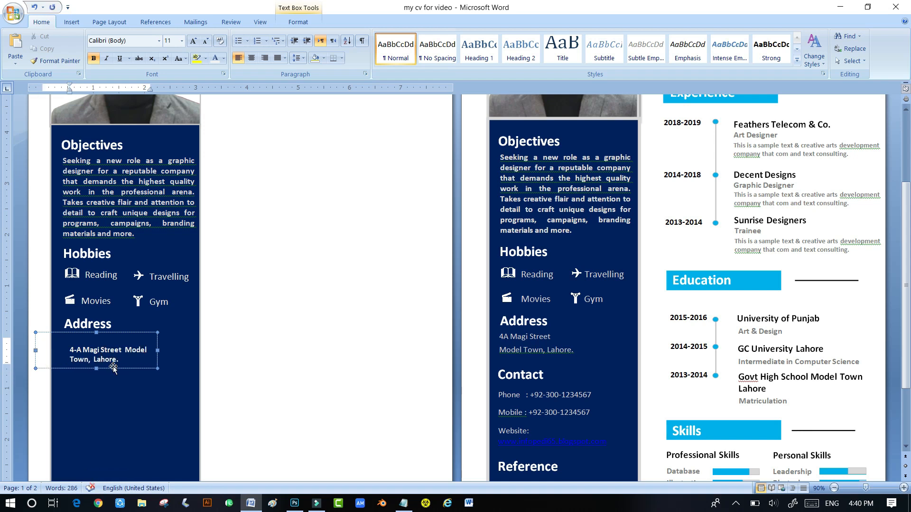
pyautogui.press('Return')
pyautogui.moveTo(70, 350); pyautogui.dragTo(132, 368)
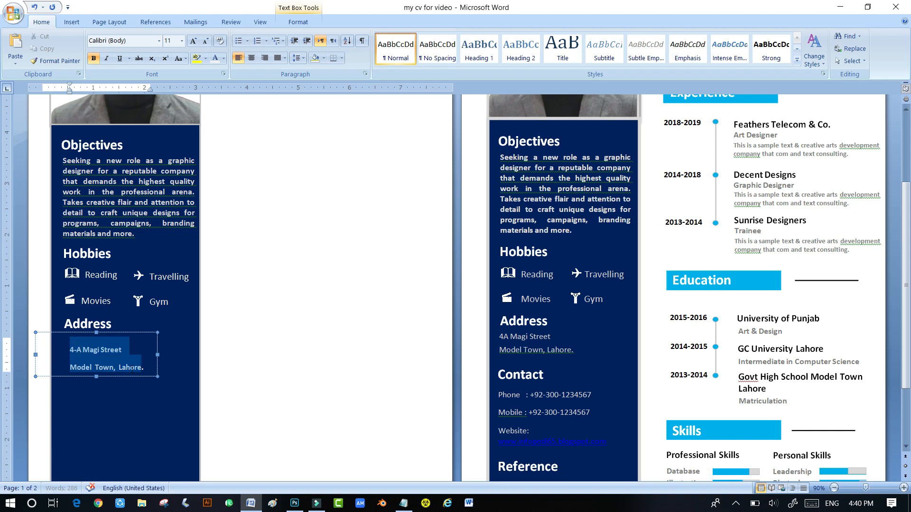
pyautogui.click(141, 398)
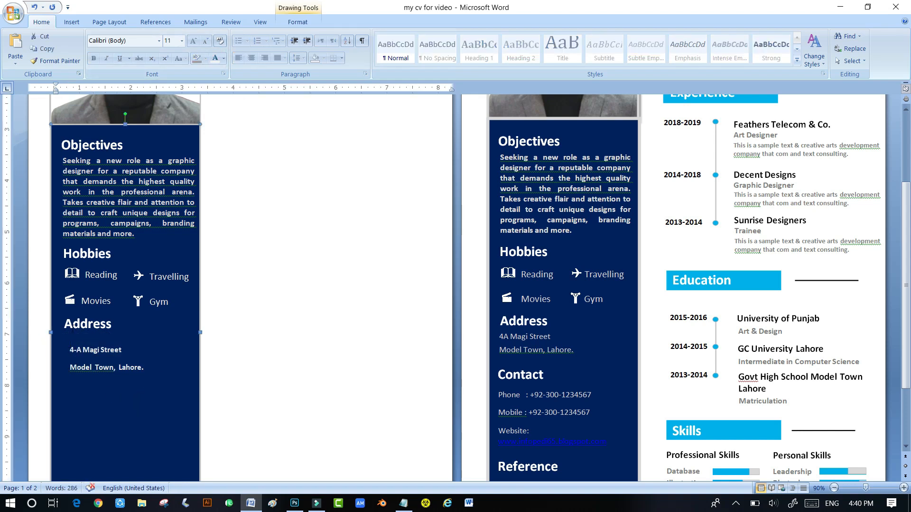
pyautogui.moveTo(149, 380); pyautogui.dragTo(129, 372)
pyautogui.hotkey('ctrl', 'z')
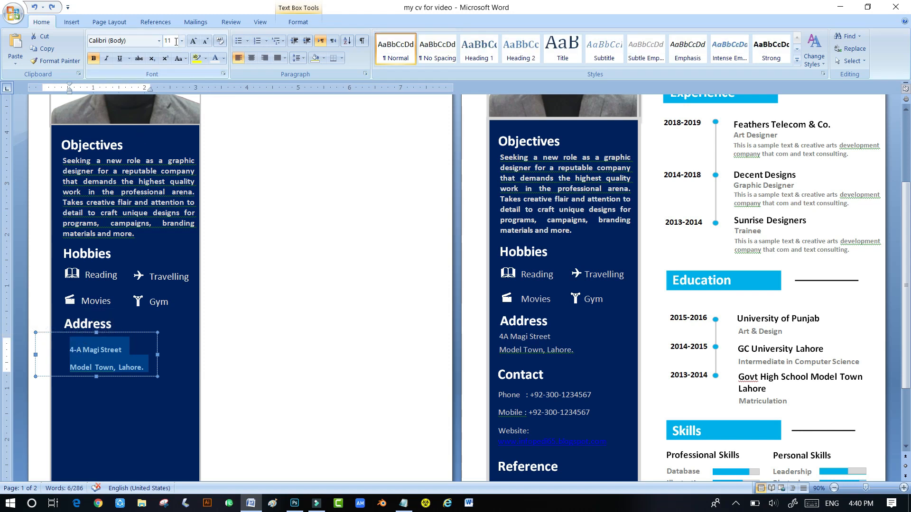
# - Apply tighter line spacing to the address and nudge its box up and left
pyautogui.click(296, 58)
pyautogui.click(223, 146)
pyautogui.click(194, 440)
pyautogui.hotkey('ctrl', 'Up')
pyautogui.hotkey('ctrl', 'Up')
pyautogui.hotkey('ctrl', 'Up')
pyautogui.hotkey('ctrl', 'Up')
pyautogui.hotkey('ctrl', 'Left')
pyautogui.hotkey('ctrl', 'Left')
pyautogui.scroll(-4, 127, 380)
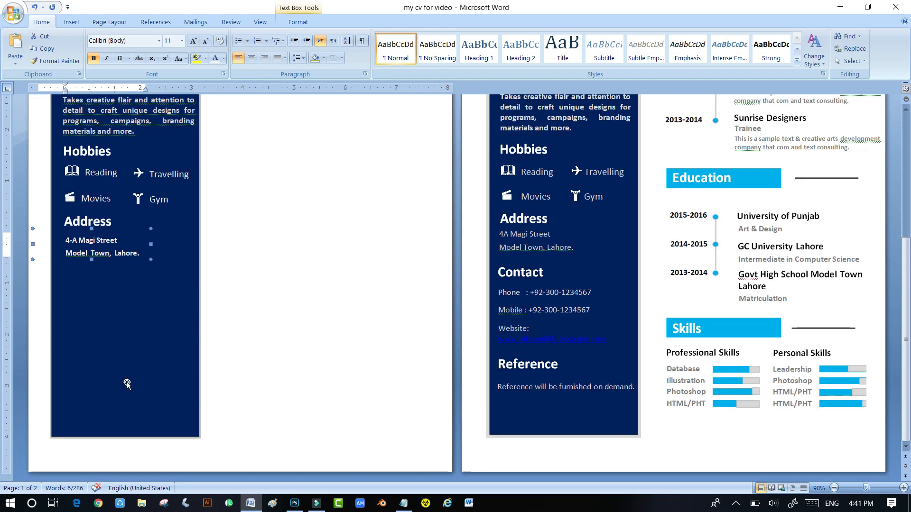
# - Copy the Address boxes below, retitle the heading Contact, and add a Phone line with the phone number
pyautogui.moveTo(118, 237); pyautogui.dragTo(123, 297)
pyautogui.doubleClick(102, 284)
pyautogui.write('Contact')
pyautogui.moveTo(97, 264); pyautogui.dragTo(133, 304)
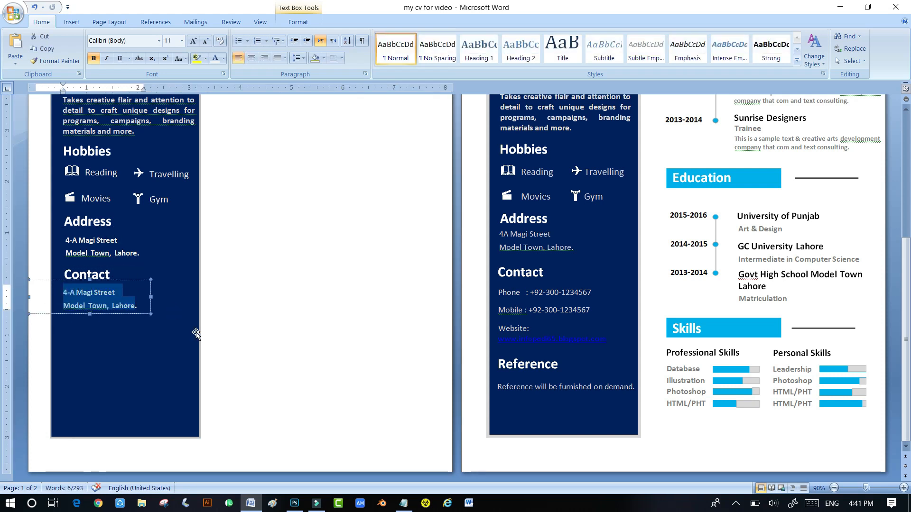
pyautogui.write('Phone')
pyautogui.press('BackSpace')
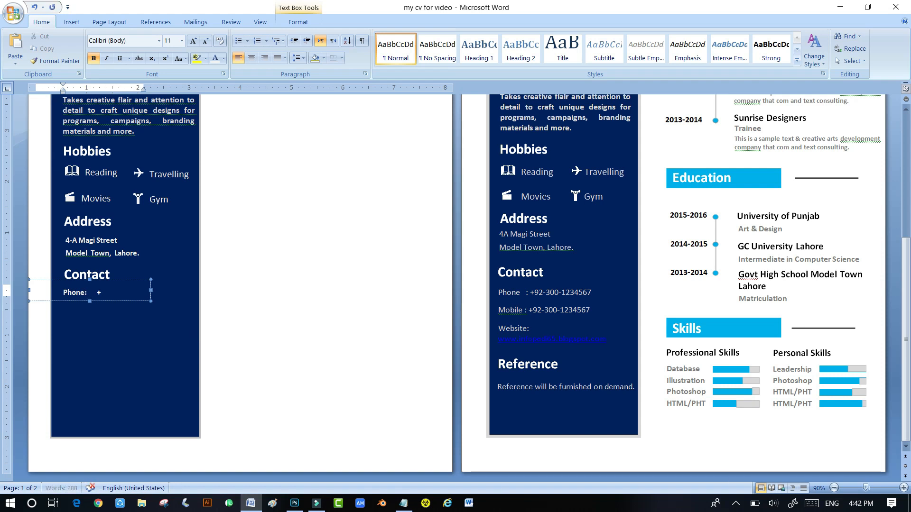
pyautogui.write(':\t+92-300-1234567')
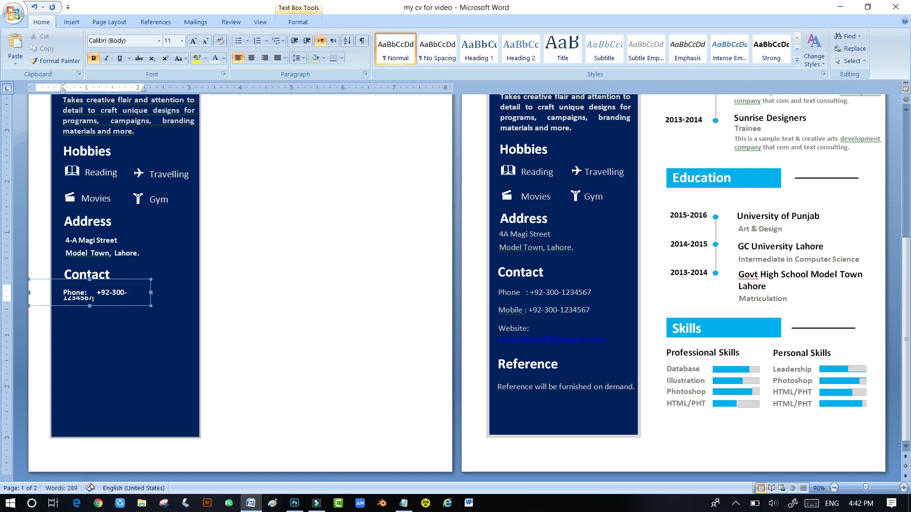
pyautogui.moveTo(151, 293); pyautogui.dragTo(140, 313)
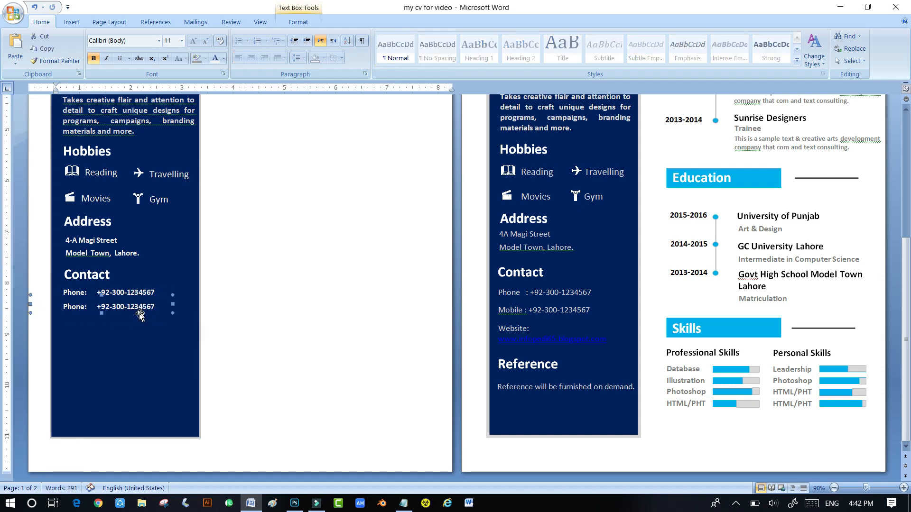
pyautogui.doubleClick(75, 306)
pyautogui.write('Mobile')
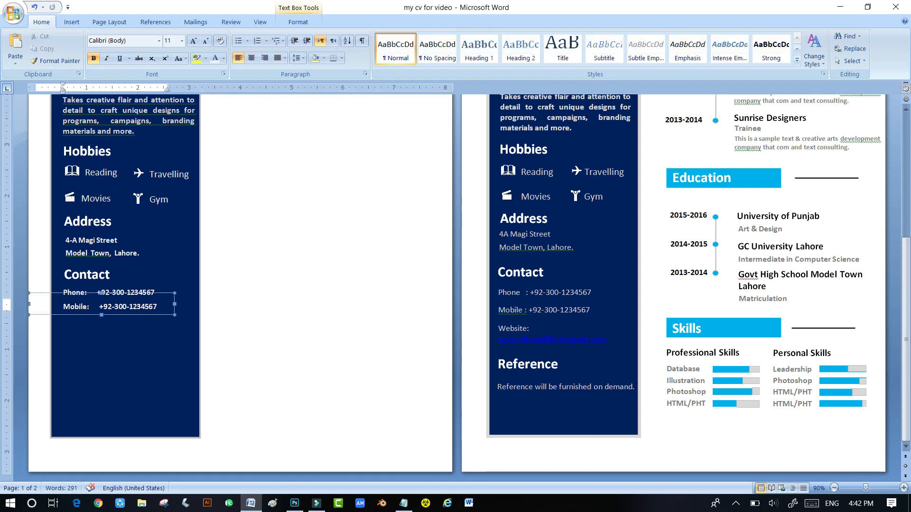
pyautogui.click(119, 341)
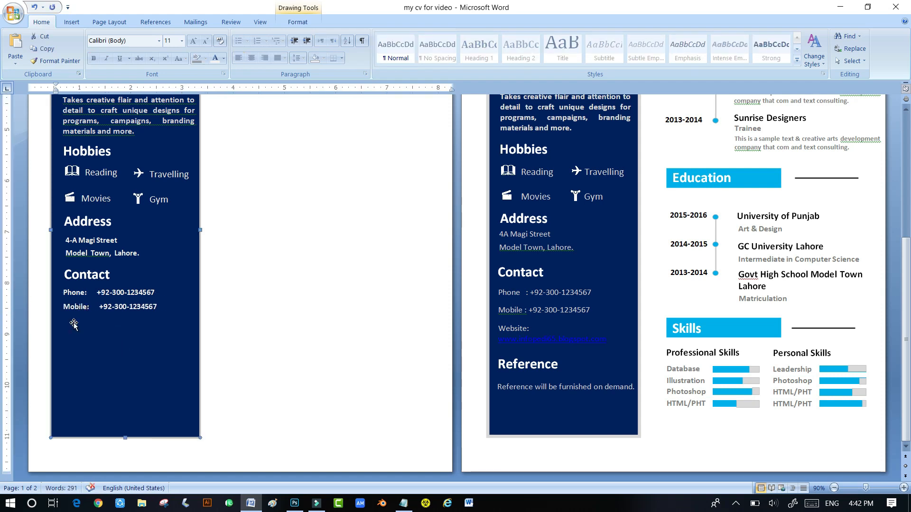
pyautogui.moveTo(100, 303); pyautogui.dragTo(122, 332)
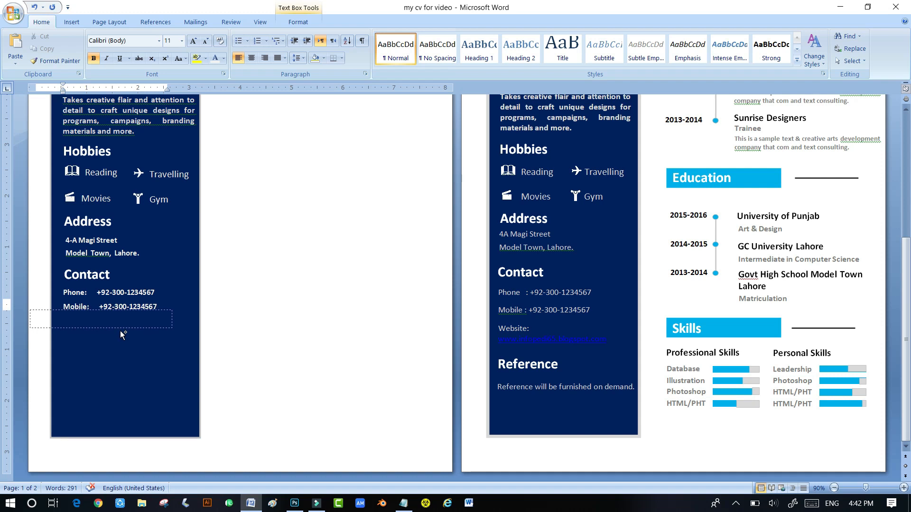
pyautogui.doubleClick(87, 324)
pyautogui.write('Website:    +92-300-1234567')
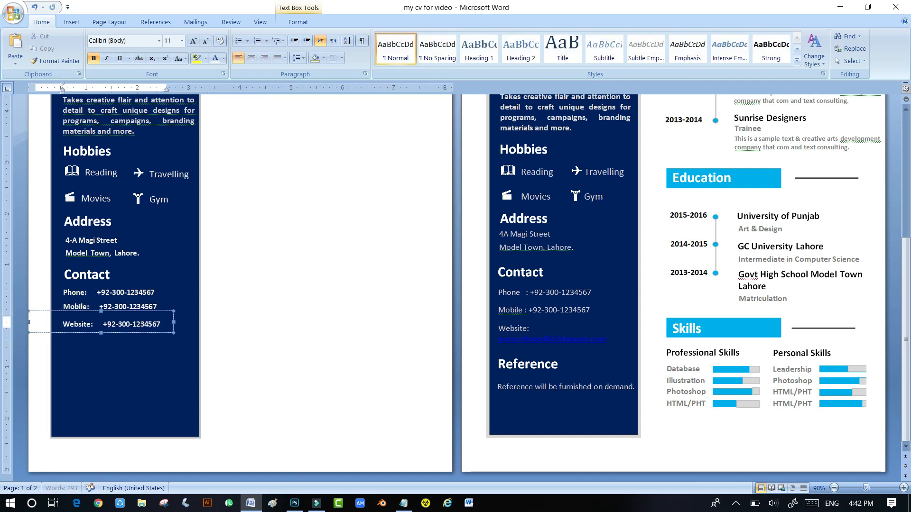
pyautogui.moveTo(103, 324); pyautogui.dragTo(160, 325)
pyautogui.write('www.infopedia65.blogspot.com')
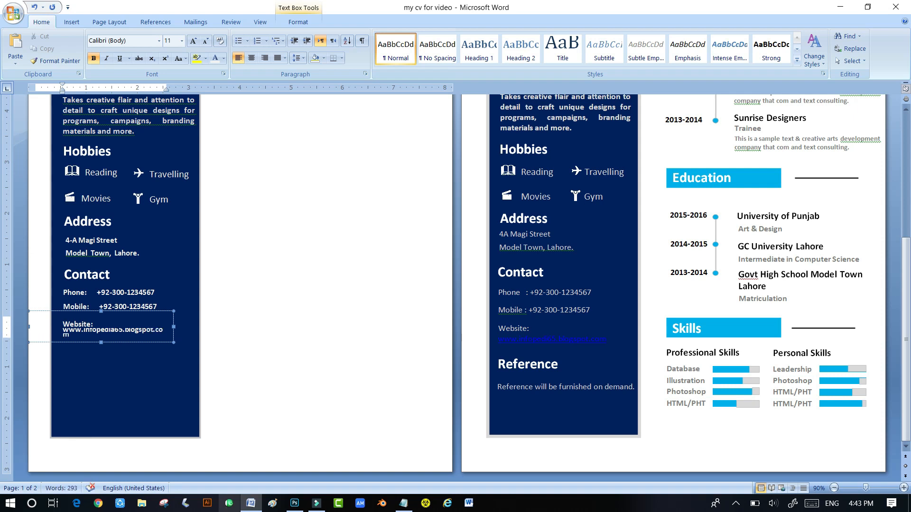
pyautogui.moveTo(64, 325); pyautogui.dragTo(100, 337)
pyautogui.moveTo(173, 327); pyautogui.dragTo(182, 324)
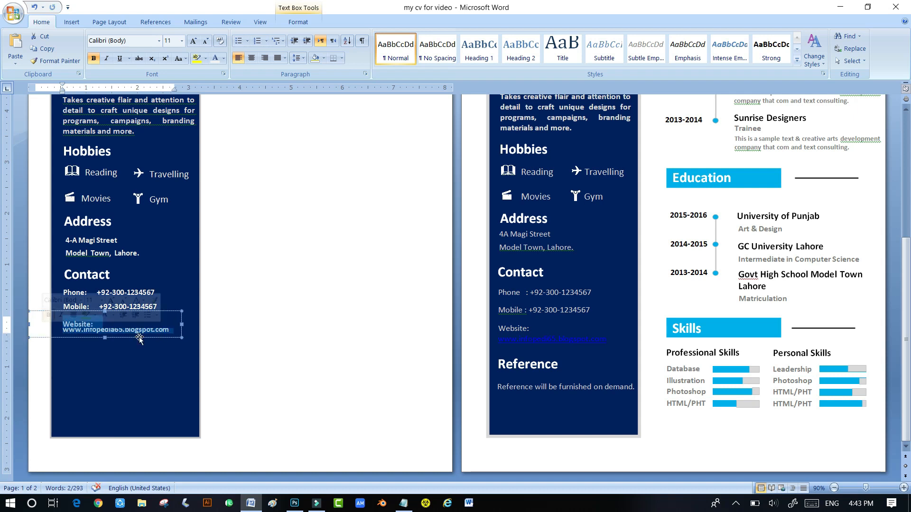
# - Change the Website line's spacing and select the Phone line text
pyautogui.click(298, 58)
pyautogui.click(233, 82)
pyautogui.click(143, 352)
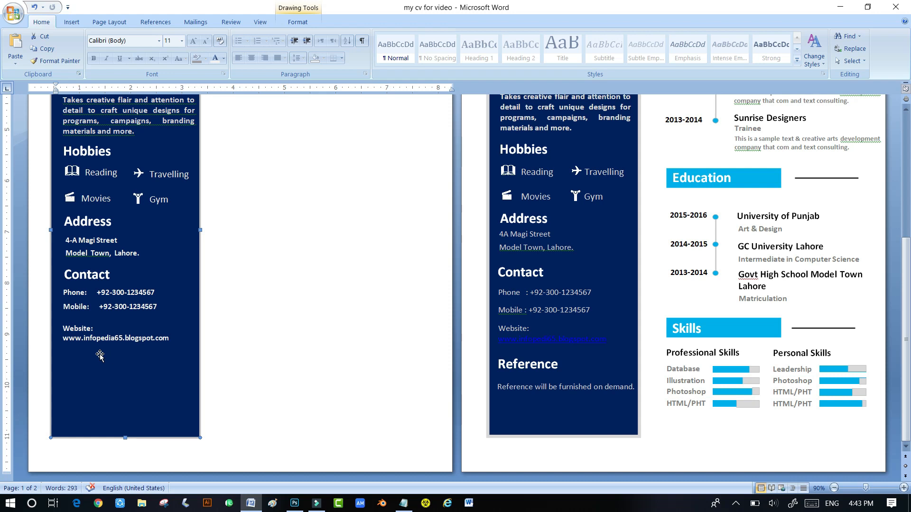
pyautogui.click(84, 326)
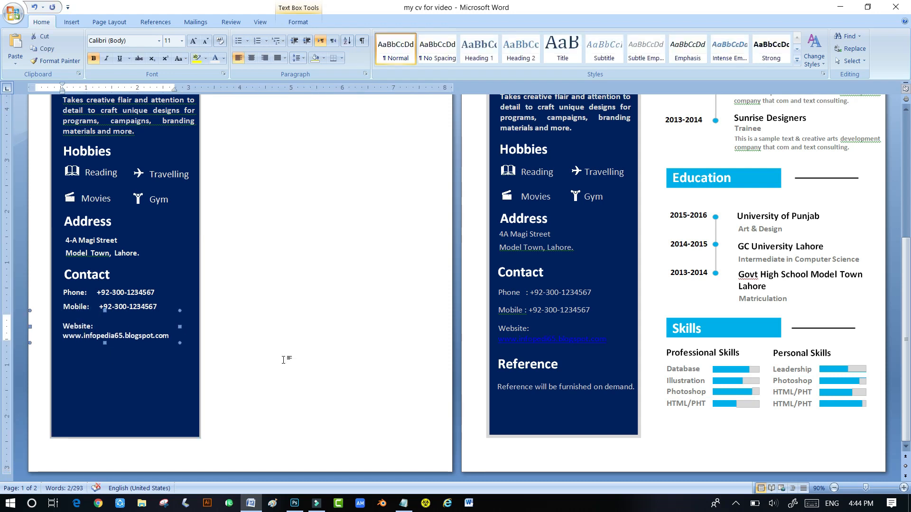
pyautogui.moveTo(64, 293); pyautogui.dragTo(163, 293)
# - Apply ribbon formatting to the Phone, Mobile and Website contact lines
pyautogui.click(215, 58)
pyautogui.moveTo(64, 307); pyautogui.dragTo(167, 307)
pyautogui.moveTo(62, 326); pyautogui.dragTo(169, 336)
pyautogui.click(128, 384)
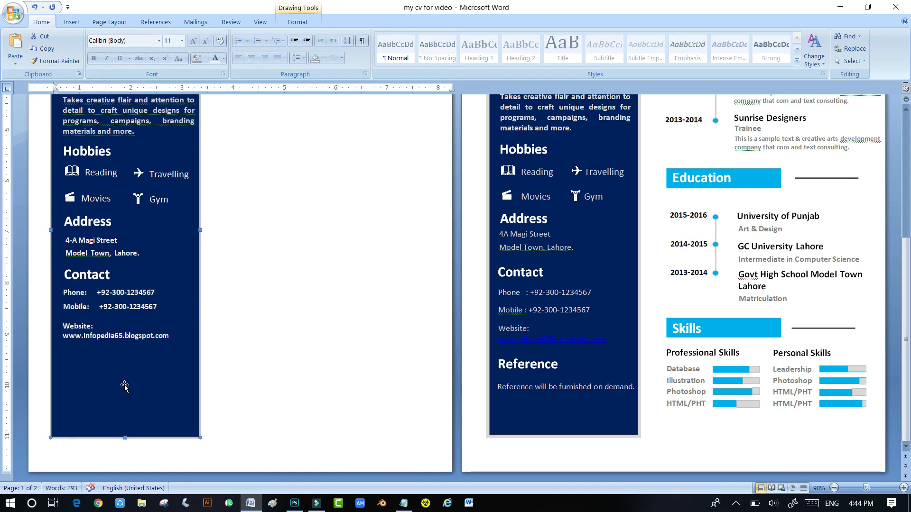
pyautogui.scroll(4, 124, 386)
pyautogui.scroll(-4, 58, 373)
# - Nudge the Contact heading and the Address box slightly left
pyautogui.click(78, 275)
pyautogui.click(78, 284)
pyautogui.hotkey('ctrl', 'Left')
pyautogui.hotkey('ctrl', 'Left')
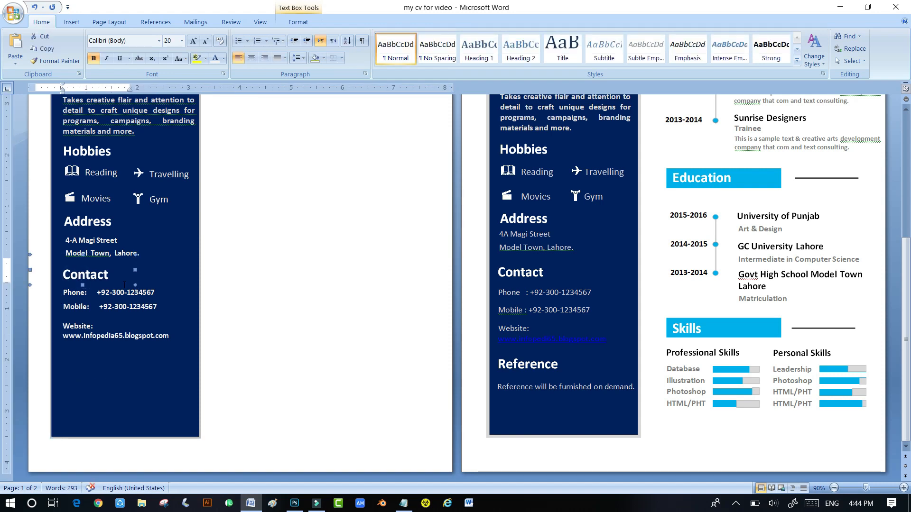
pyautogui.click(90, 242)
pyautogui.click(79, 261)
pyautogui.hotkey('ctrl', 'Left')
pyautogui.hotkey('ctrl', 'Left')
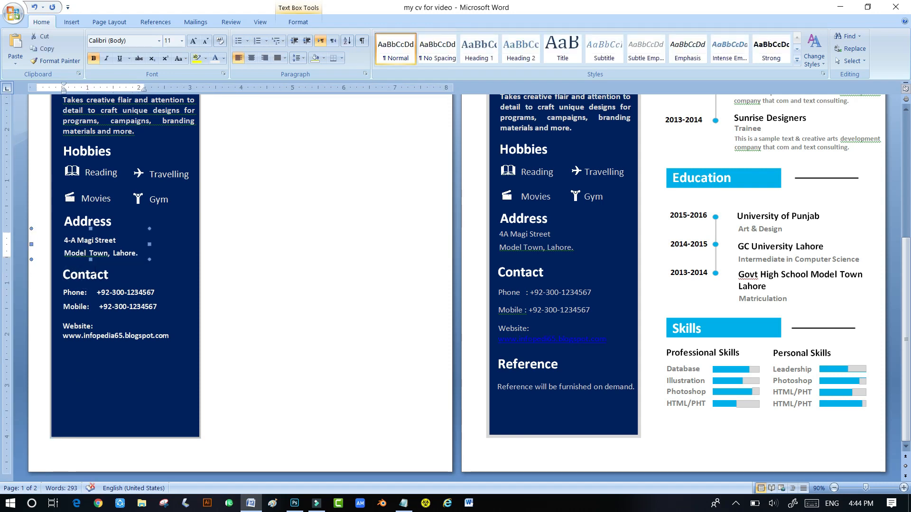
# - Copy the Contact heading below Website, retitle it Reference, and nudge it into place
pyautogui.scroll(2, 92, 266)
pyautogui.click(95, 326)
pyautogui.moveTo(101, 339); pyautogui.dragTo(94, 425)
pyautogui.moveTo(84, 411); pyautogui.dragTo(143, 434)
pyautogui.write('Reference')
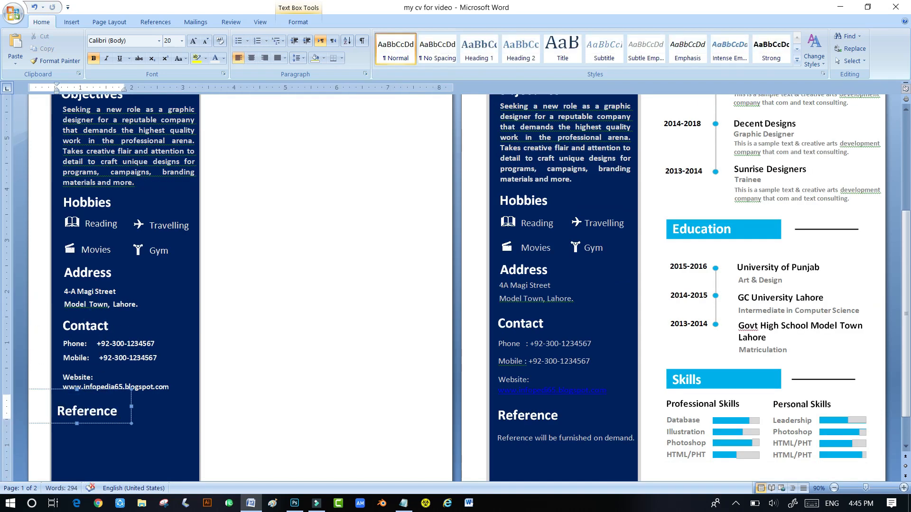
pyautogui.click(122, 423)
pyautogui.press('Right')
pyautogui.hotkey('ctrl', 'Up')
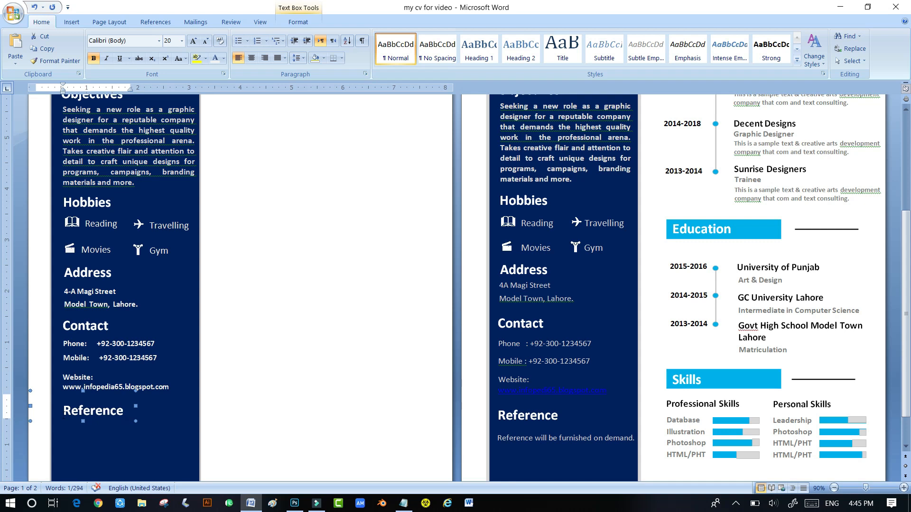
# - Copy the Website box below Reference as the note 'Reference will be furnished on demand'
pyautogui.click(90, 387)
pyautogui.moveTo(125, 396); pyautogui.dragTo(124, 452)
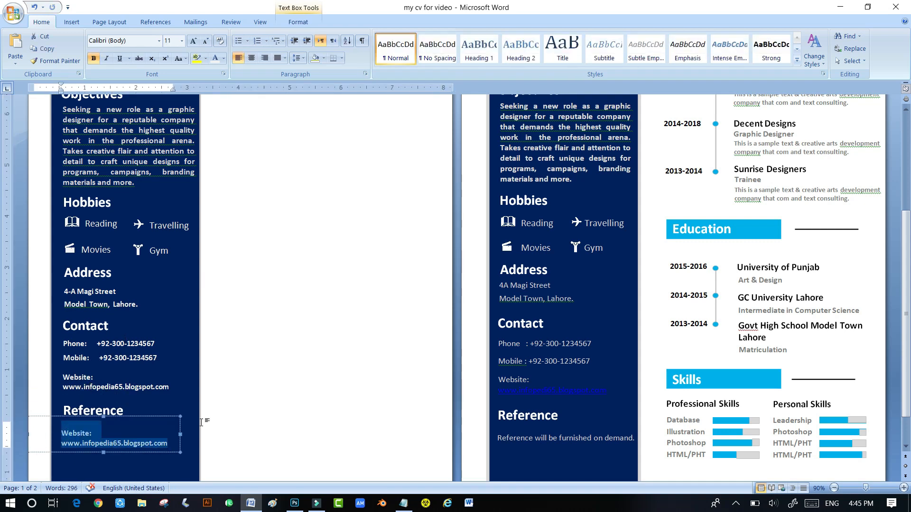
pyautogui.write('Reference will be furnis')
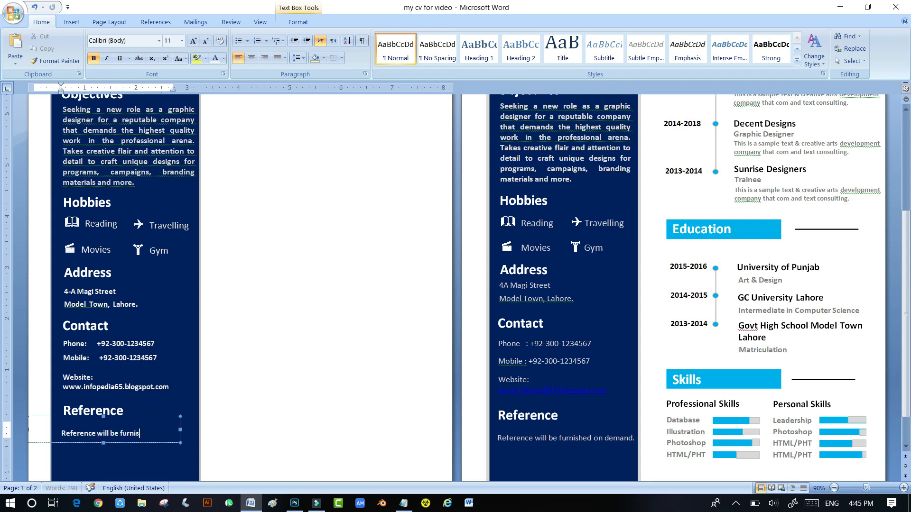
pyautogui.write('hed on dem')
pyautogui.click(268, 357)
pyautogui.scroll(-8, 268, 357)
pyautogui.click(101, 372)
pyautogui.click(100, 368)
pyautogui.hotkey('ctrl', 'Right')
pyautogui.click(269, 380)
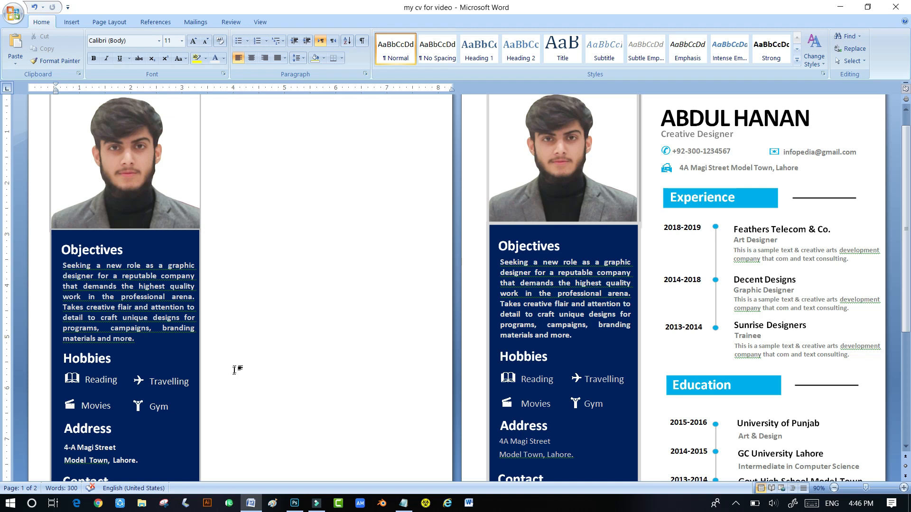
# - Insert a simple text box beside the photo for the name
pyautogui.scroll(1, 234, 370)
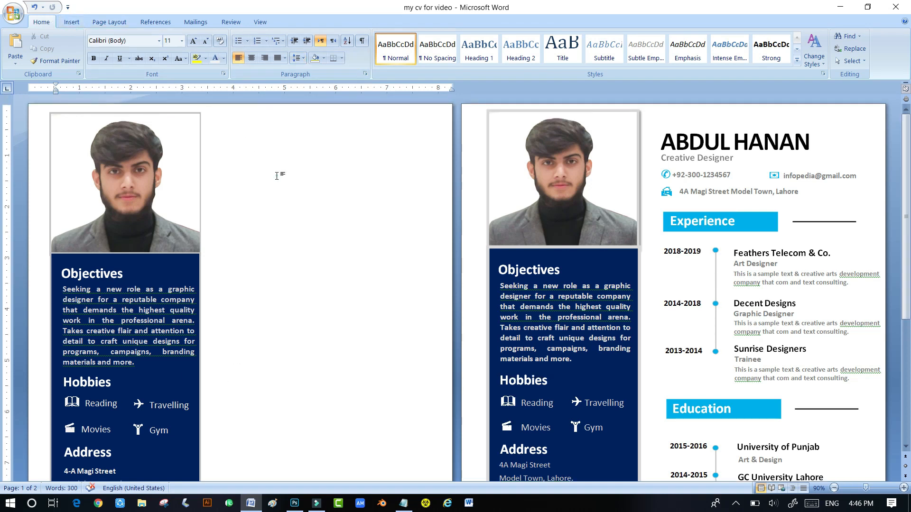
pyautogui.click(73, 22)
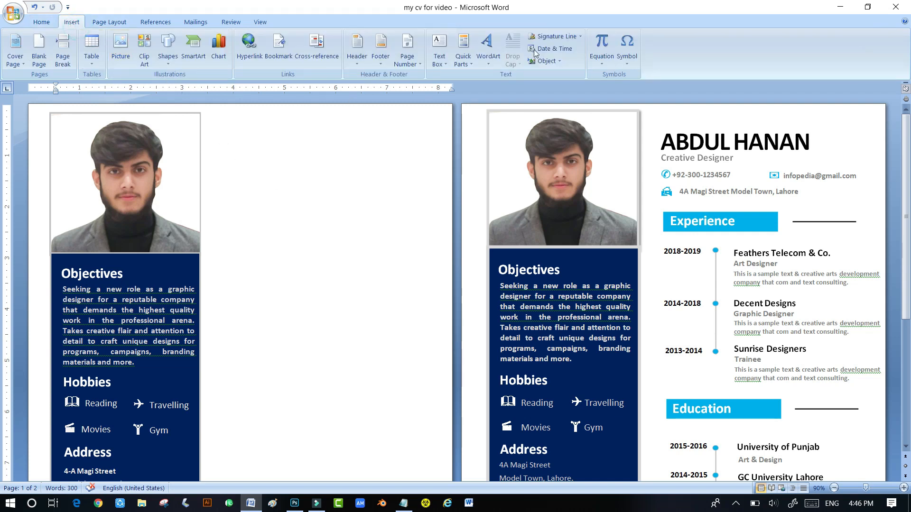
pyautogui.click(438, 50)
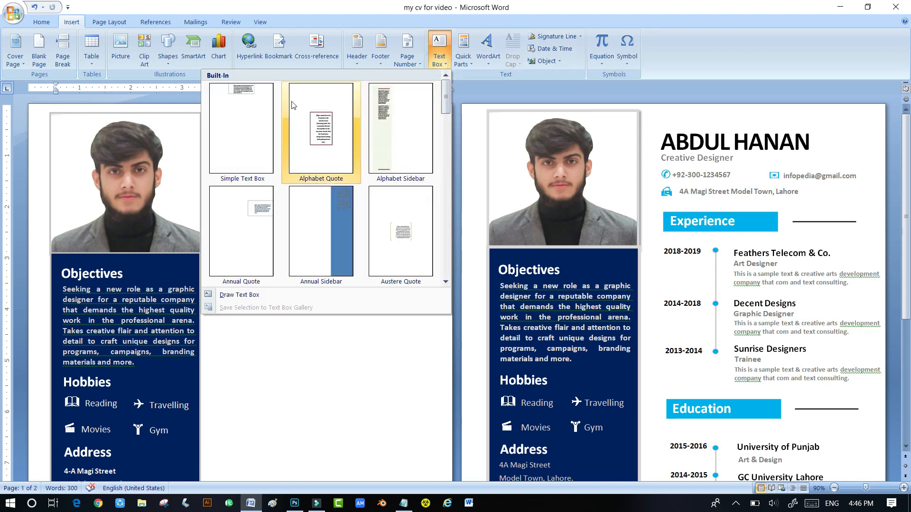
pyautogui.click(259, 100)
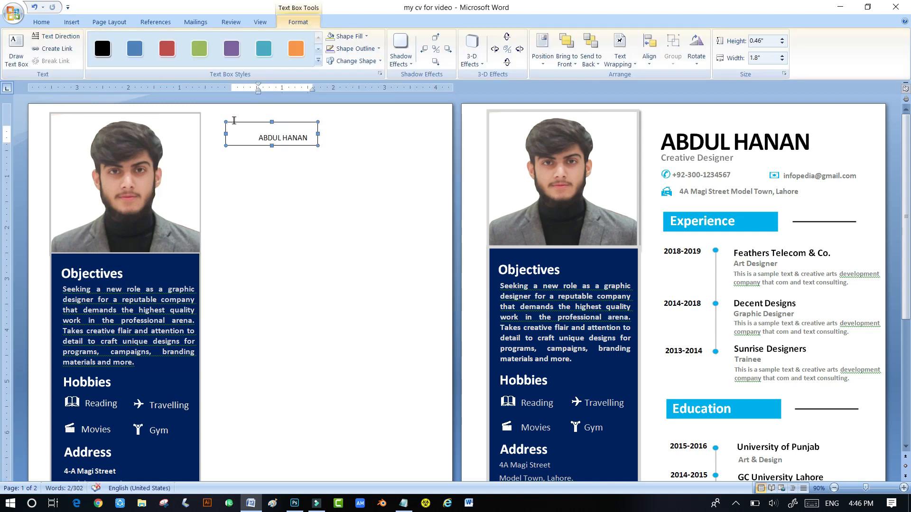
# - Make the name bold at 24 pt, resize its box to fit, and compare with the reference name
pyautogui.click(225, 130)
pyautogui.click(41, 22)
pyautogui.click(93, 58)
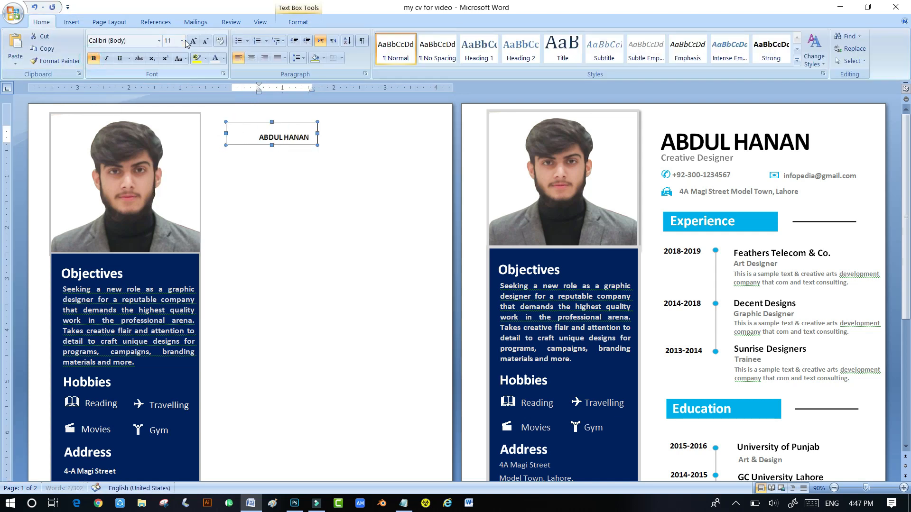
pyautogui.click(192, 41)
pyautogui.click(192, 42)
pyautogui.click(192, 41)
pyautogui.click(193, 41)
pyautogui.click(193, 42)
pyautogui.click(192, 41)
pyautogui.click(192, 42)
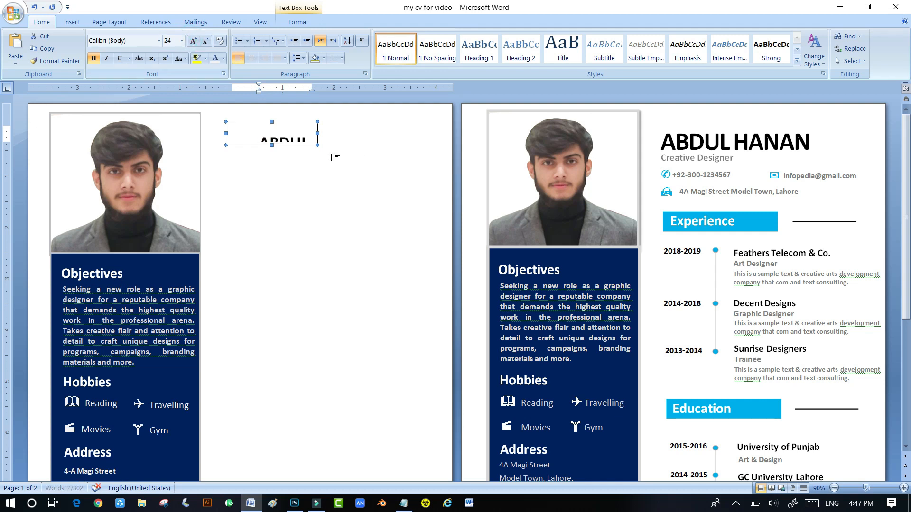
pyautogui.moveTo(326, 146); pyautogui.dragTo(389, 151)
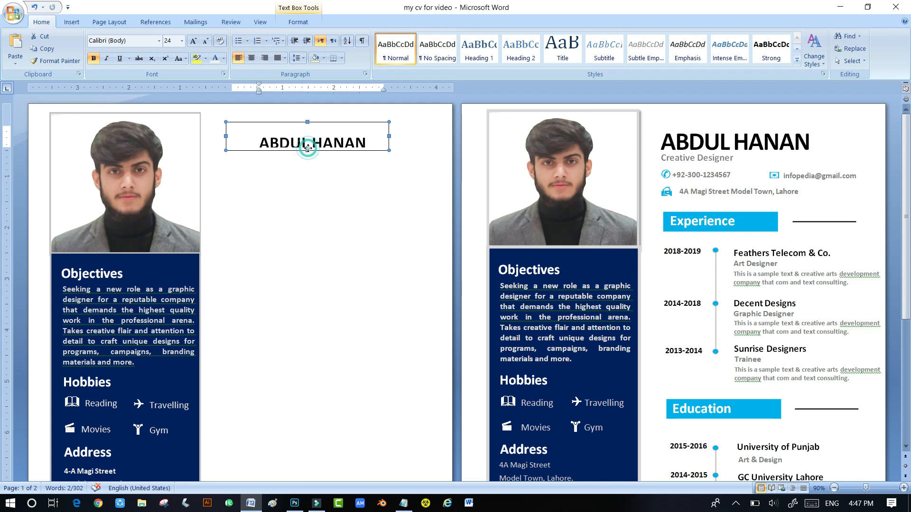
pyautogui.moveTo(307, 150); pyautogui.dragTo(308, 158)
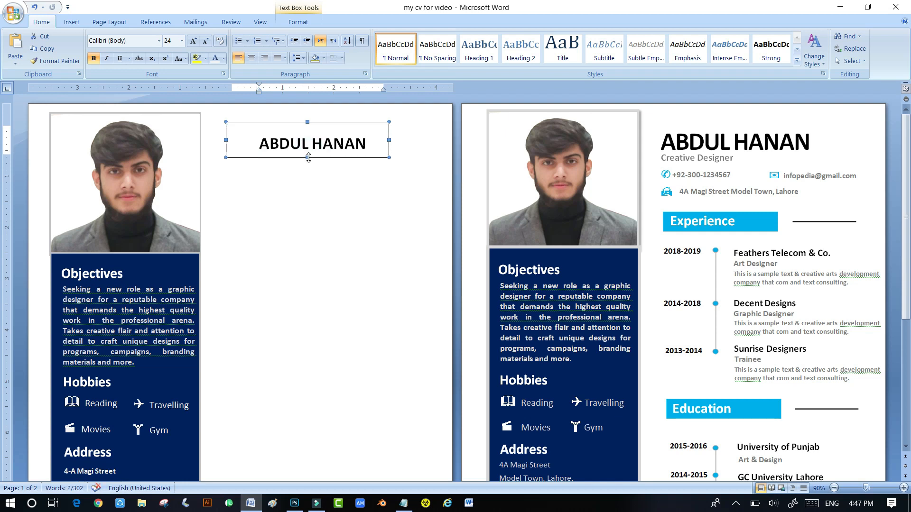
pyautogui.click(751, 138)
pyautogui.moveTo(372, 144); pyautogui.dragTo(253, 151)
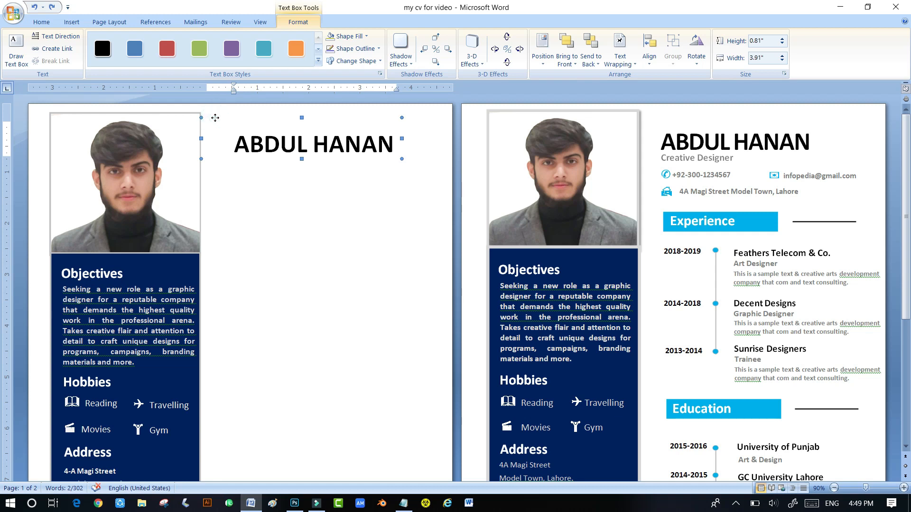
pyautogui.rightClick(214, 120)
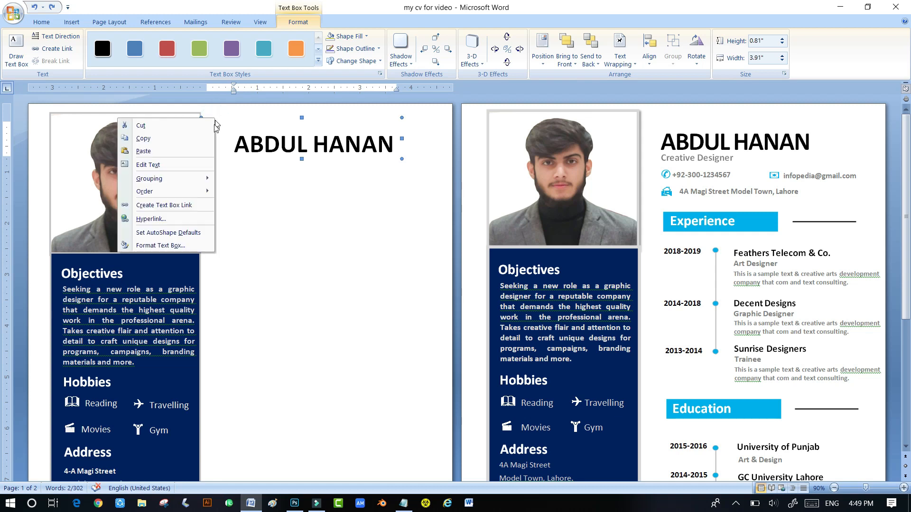
# - Send the name text box to the back and nudge it two steps left
pyautogui.moveTo(163, 192)
pyautogui.click(99, 204)
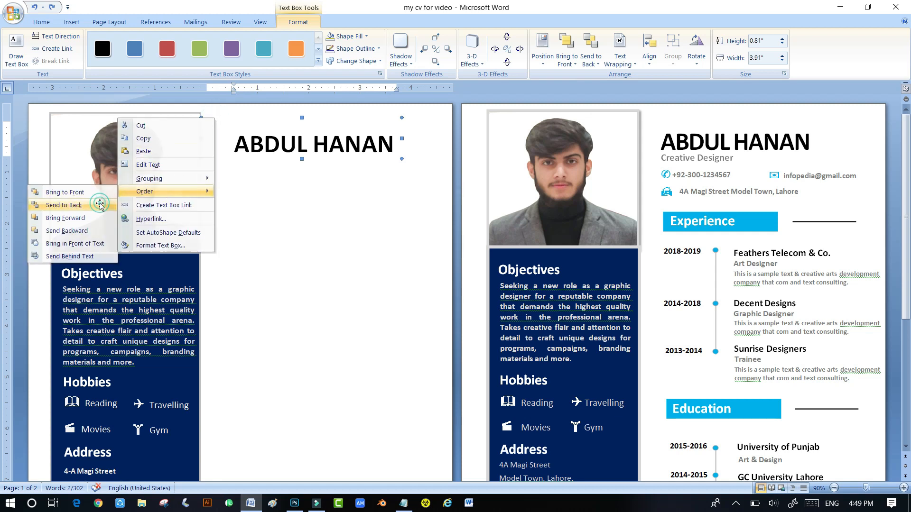
pyautogui.press('Left')
pyautogui.press('Left')
pyautogui.press('Left')
pyautogui.press('Left')
pyautogui.press('Left')
pyautogui.press('Left')
pyautogui.press('Left')
pyautogui.press('Left')
pyautogui.press('Left')
pyautogui.press('Left')
pyautogui.press('Left')
pyautogui.press('Left')
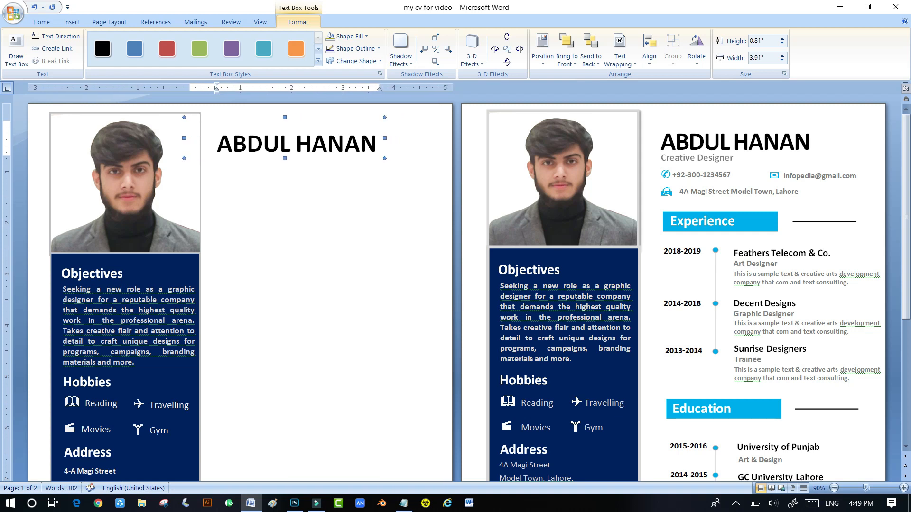
pyautogui.press('Left')
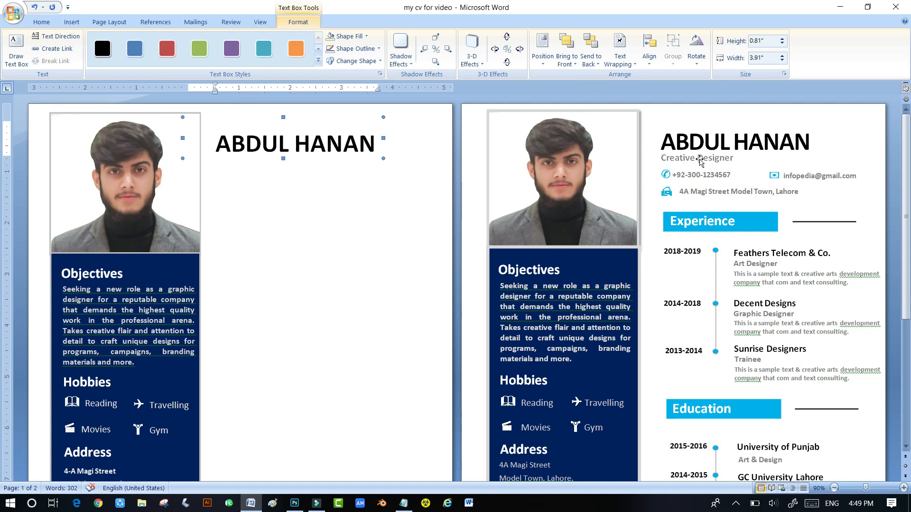
pyautogui.click(252, 208)
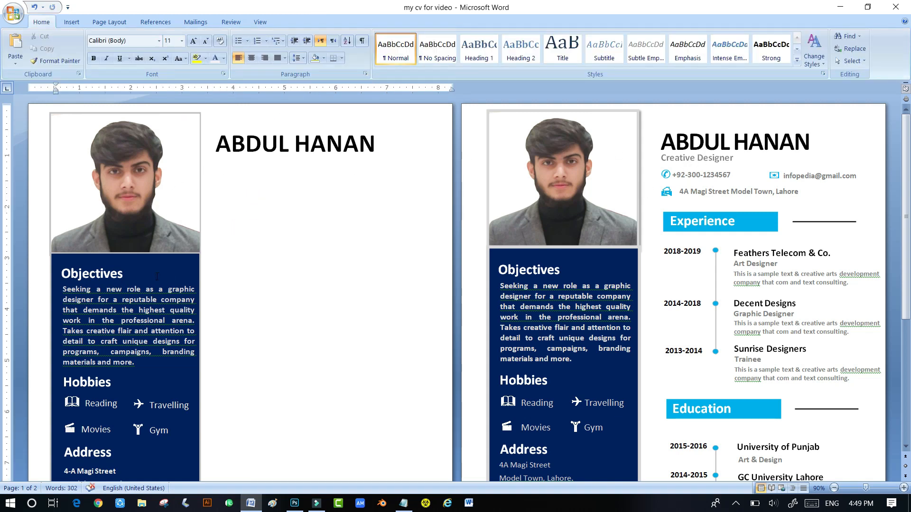
pyautogui.click(72, 21)
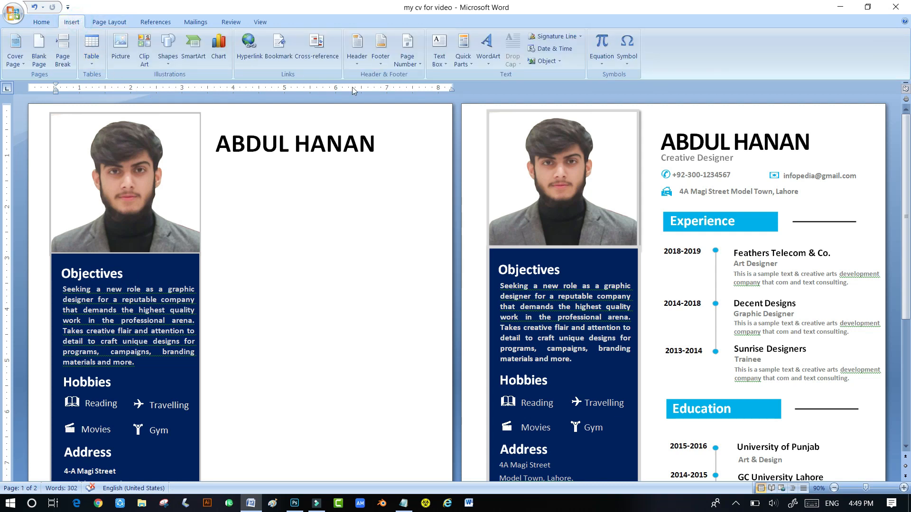
# - Insert a simple text box below the name and type 'Creative designer'
pyautogui.click(432, 60)
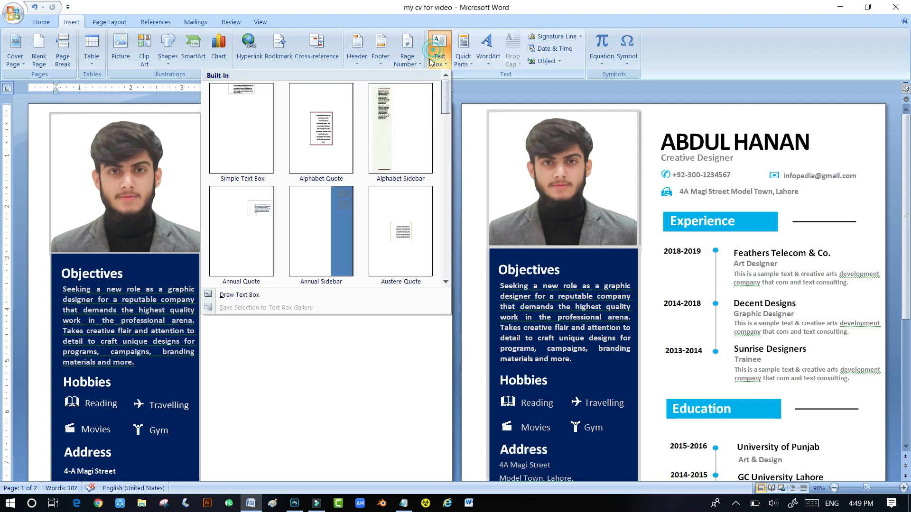
pyautogui.click(230, 118)
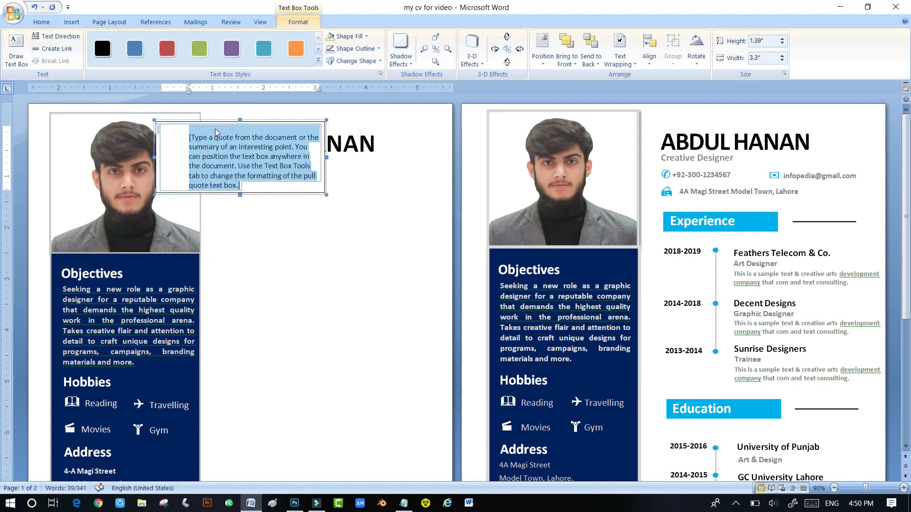
pyautogui.moveTo(192, 118); pyautogui.dragTo(249, 163)
pyautogui.click(272, 216)
pyautogui.press('BackSpace')
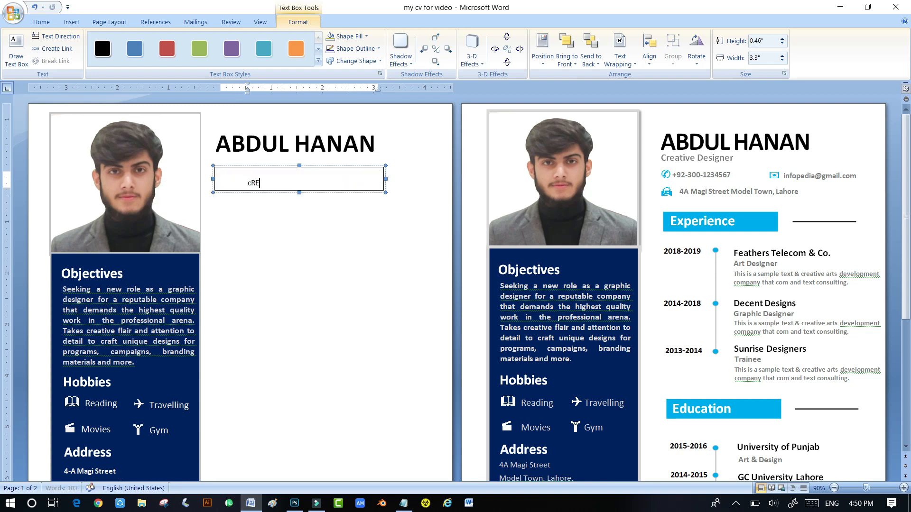
pyautogui.write('Creative D')
pyautogui.press('BackSpace')
pyautogui.write('designer')
# - Format the subtitle as 14 pt bold dark grey and widen its box to fit
pyautogui.moveTo(299, 182); pyautogui.dragTo(262, 183)
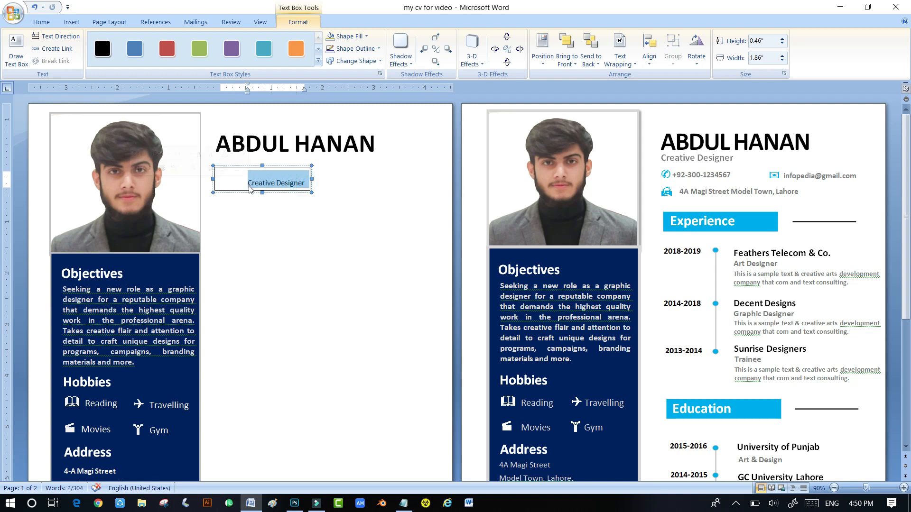
pyautogui.click(41, 22)
pyautogui.click(182, 41)
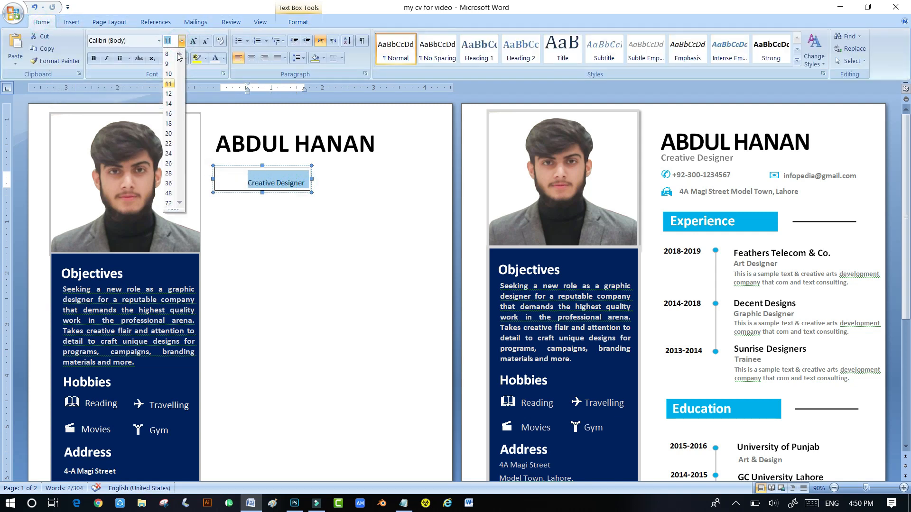
pyautogui.click(170, 94)
pyautogui.click(181, 40)
pyautogui.click(173, 103)
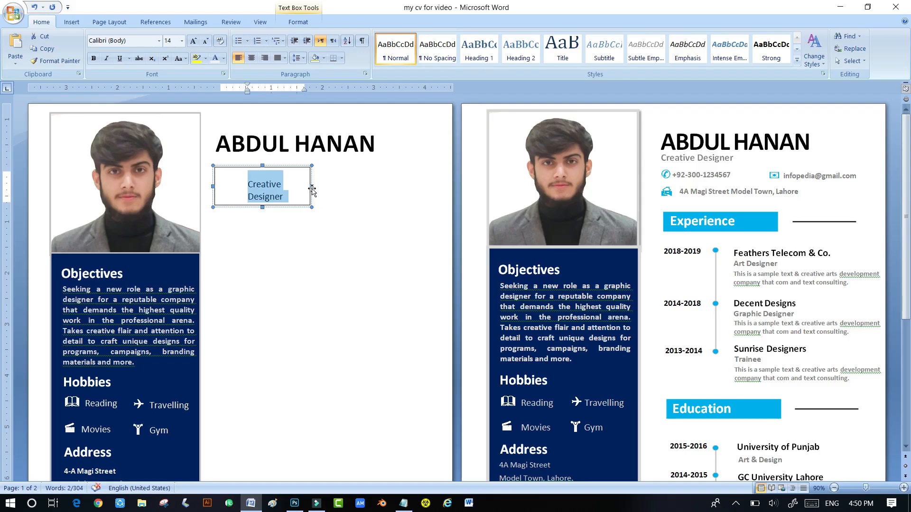
pyautogui.moveTo(313, 184); pyautogui.dragTo(253, 184)
pyautogui.click(94, 58)
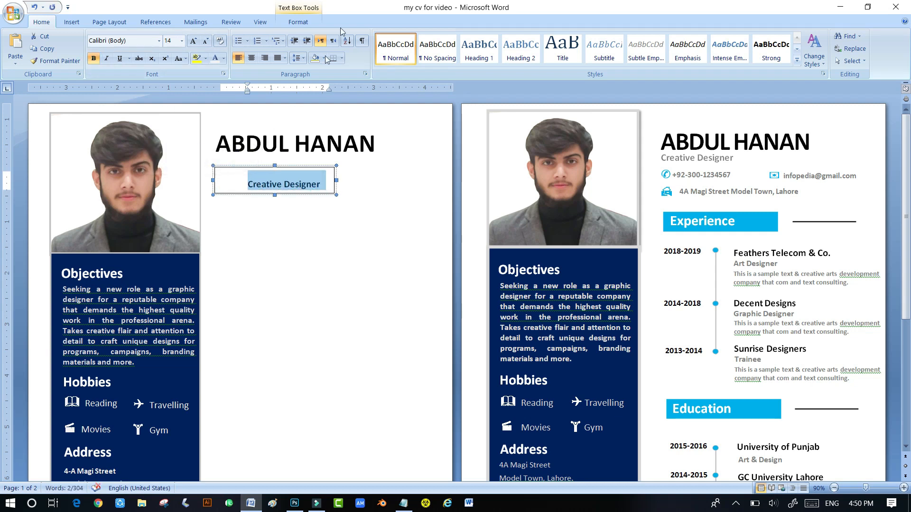
pyautogui.click(222, 58)
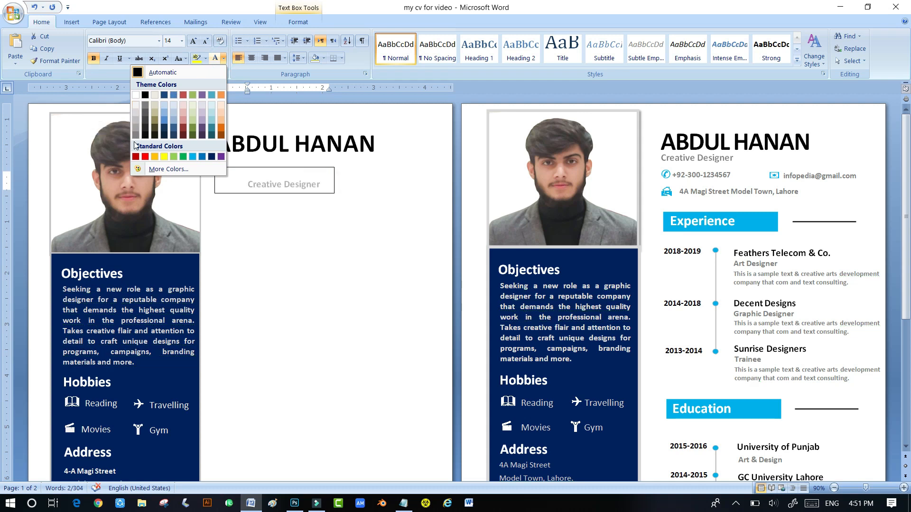
pyautogui.click(136, 137)
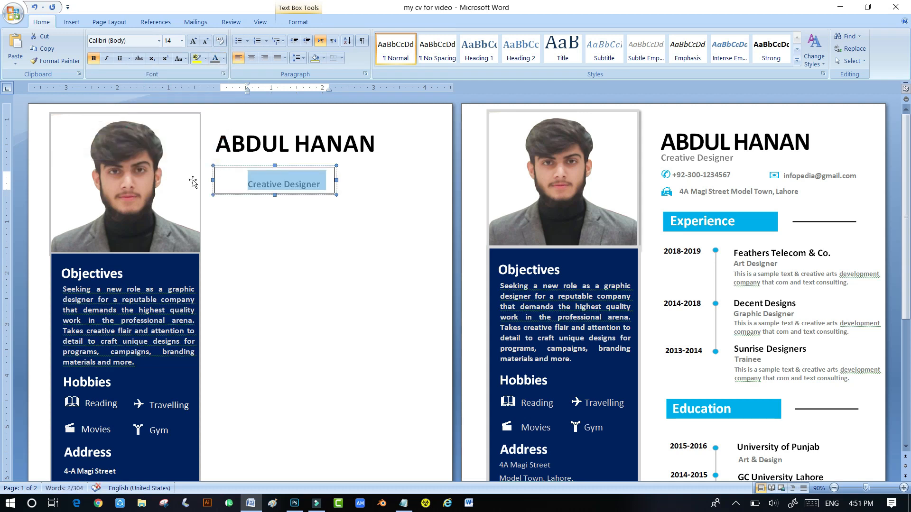
# - Move the subtitle box up under the name, send it to back, and remove its outline
pyautogui.click(229, 168)
pyautogui.press('Left')
pyautogui.press('Left')
pyautogui.press('Left')
pyautogui.press('Left')
pyautogui.press('Left')
pyautogui.press('Left')
pyautogui.press('Left')
pyautogui.press('Left')
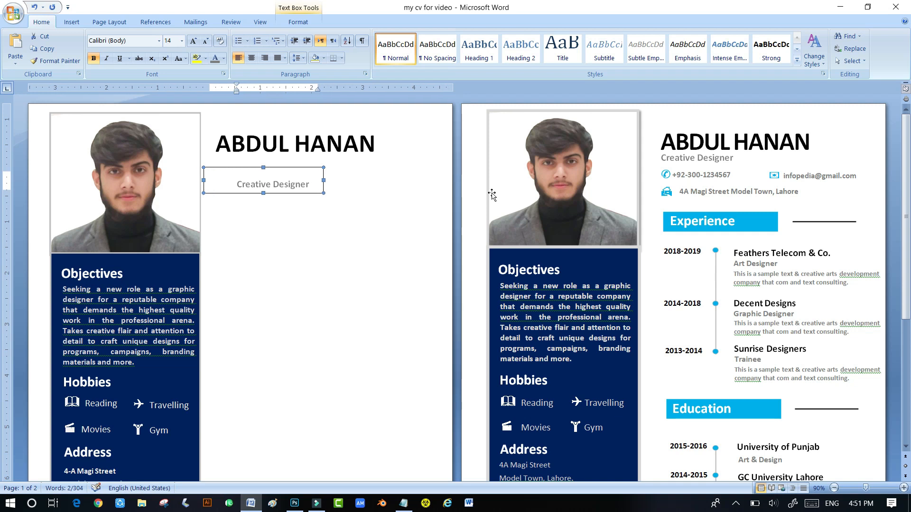
pyautogui.press('Left')
pyautogui.press('Up')
pyautogui.press('Up')
pyautogui.press('Up')
pyautogui.press('Up')
pyautogui.press('Up')
pyautogui.press('Up')
pyautogui.press('Up')
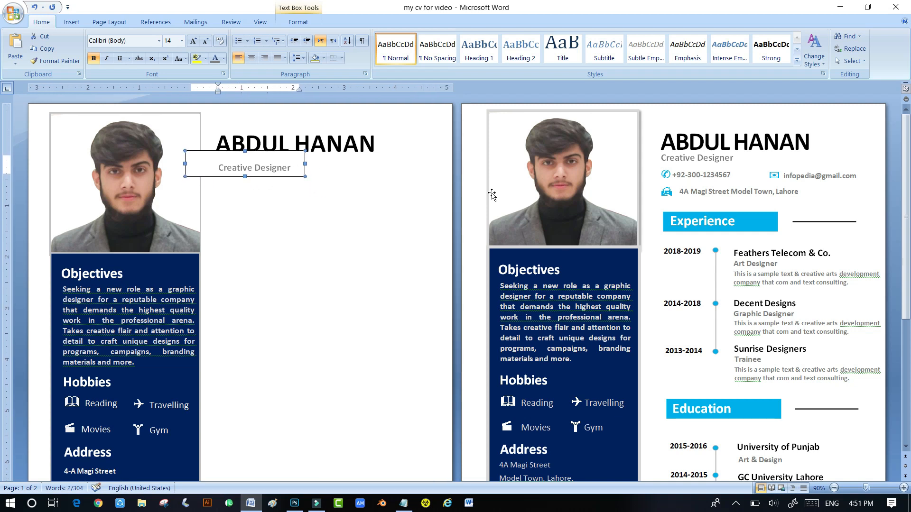
pyautogui.hotkey('ctrl', 'Up')
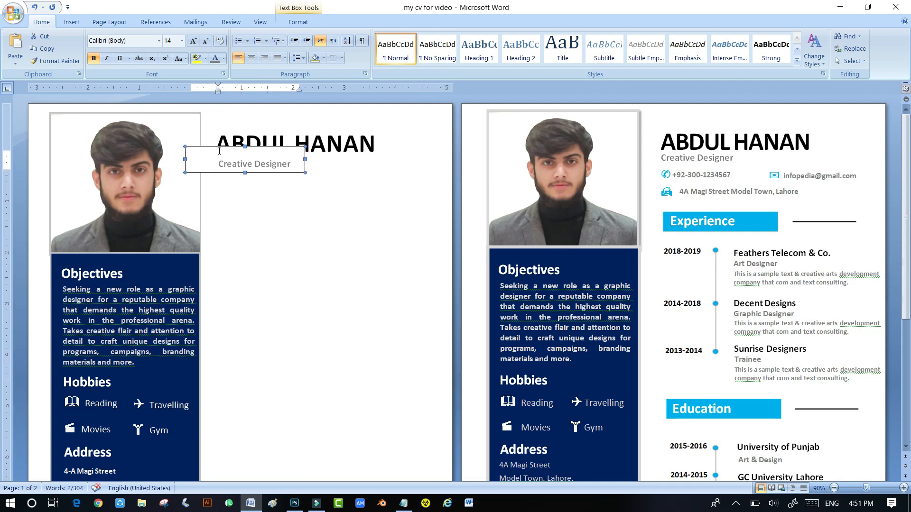
pyautogui.rightClick(219, 150)
pyautogui.moveTo(166, 222)
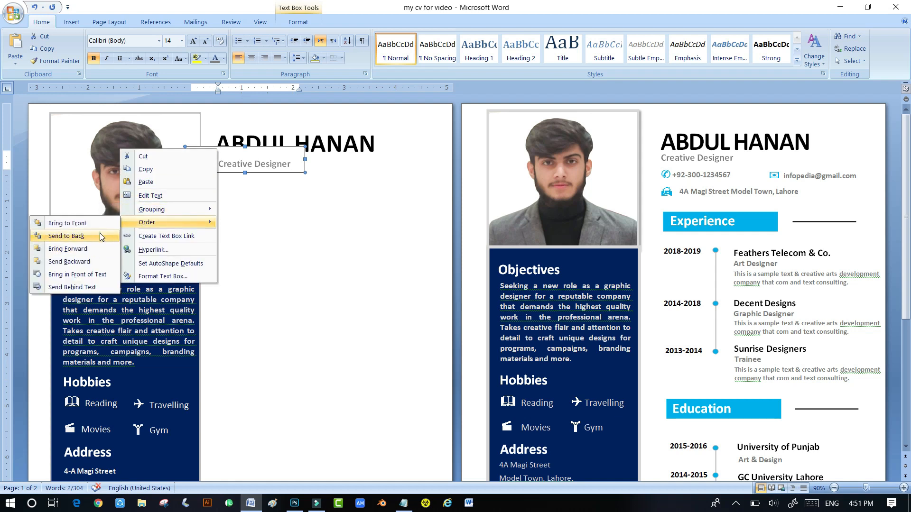
pyautogui.click(66, 236)
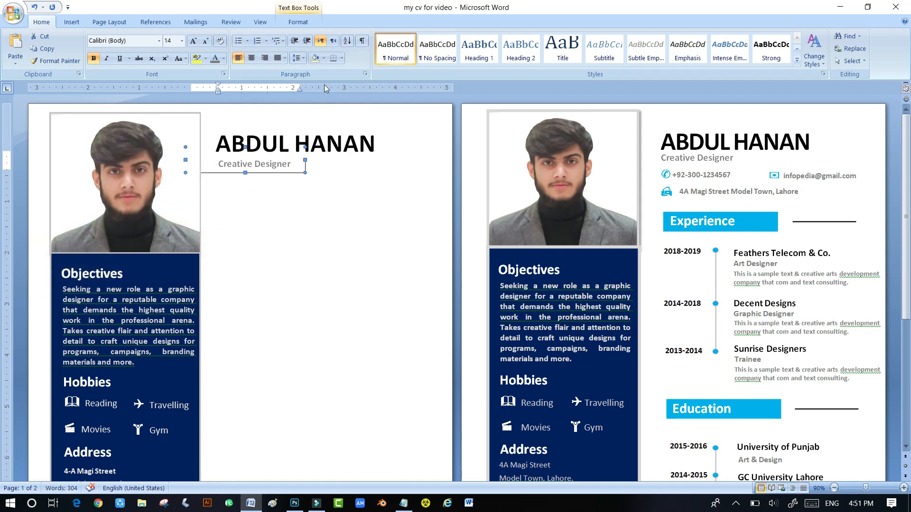
pyautogui.doubleClick(294, 172)
pyautogui.click(371, 53)
pyautogui.click(318, 146)
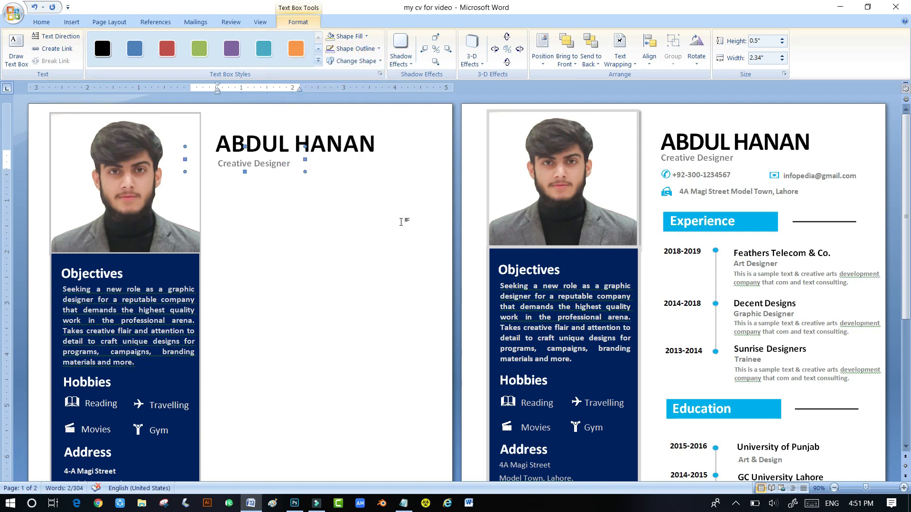
# - Clear all the text from the new text box
pyautogui.click(429, 221)
pyautogui.scroll(-2, 429, 222)
pyautogui.scroll(1, 331, 203)
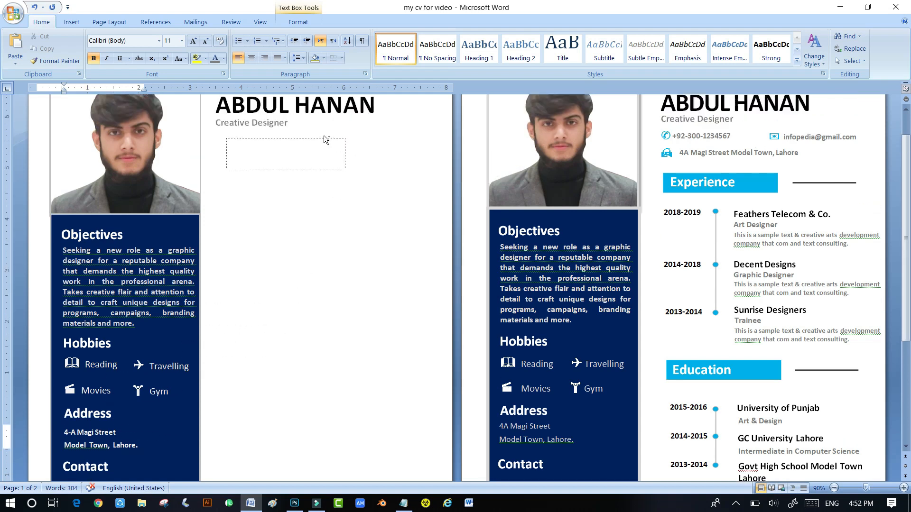
pyautogui.hotkey('ctrl', 'a')
pyautogui.press('Delete')
# - Insert the telephone symbol from the ZapfDingbats BT font into the box
pyautogui.click(72, 22)
pyautogui.click(617, 56)
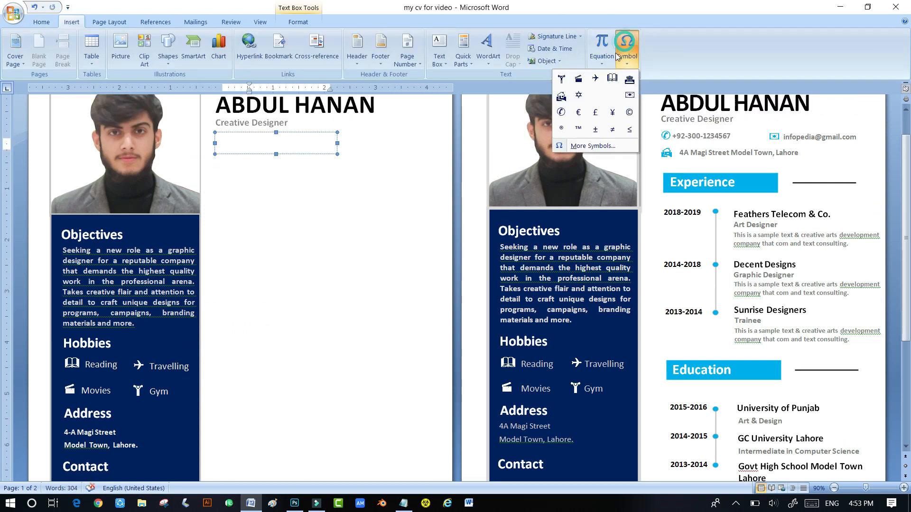
pyautogui.click(589, 147)
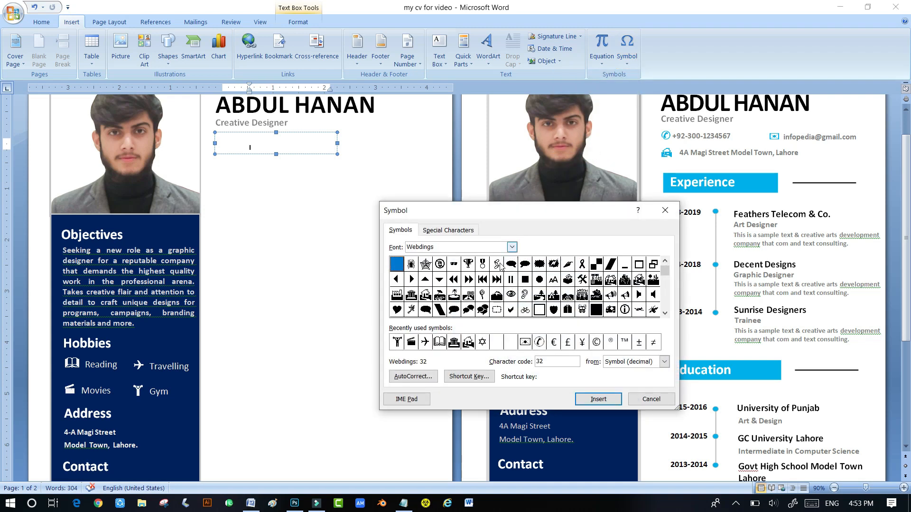
pyautogui.click(511, 247)
pyautogui.moveTo(515, 290); pyautogui.dragTo(515, 297)
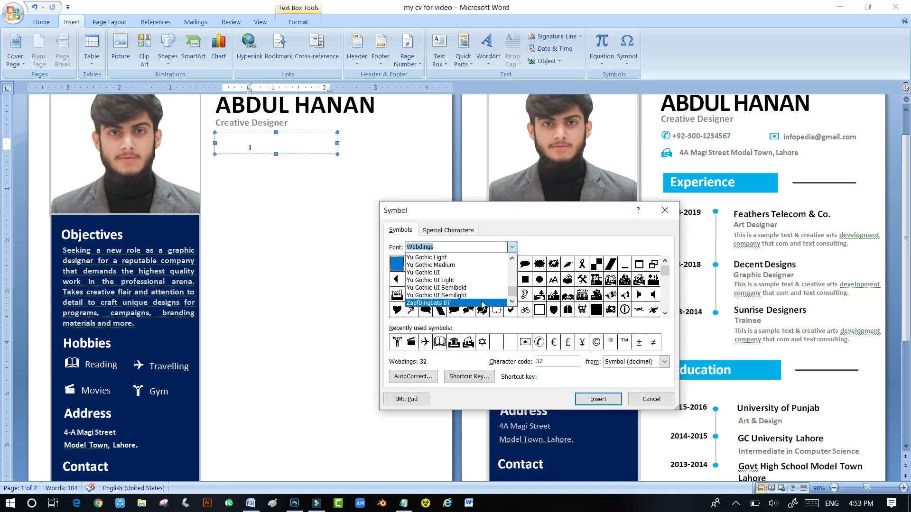
pyautogui.click(492, 304)
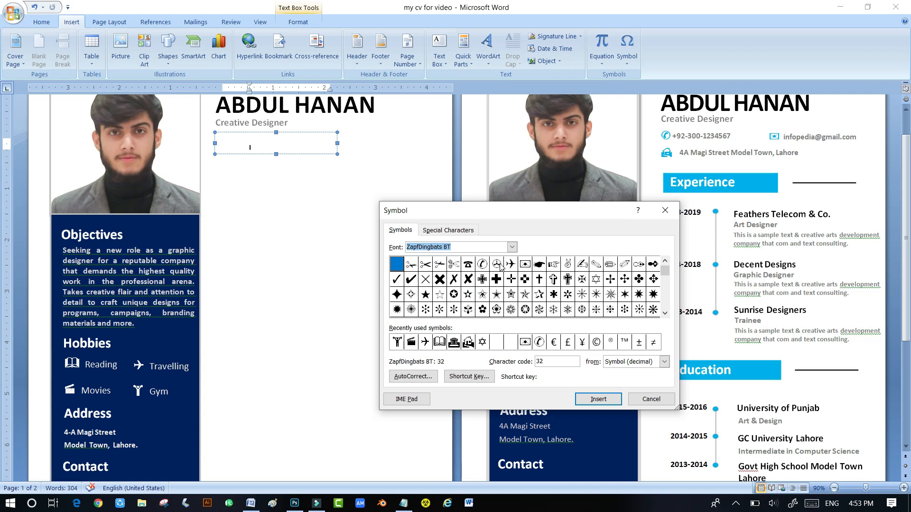
pyautogui.click(482, 264)
pyautogui.click(598, 399)
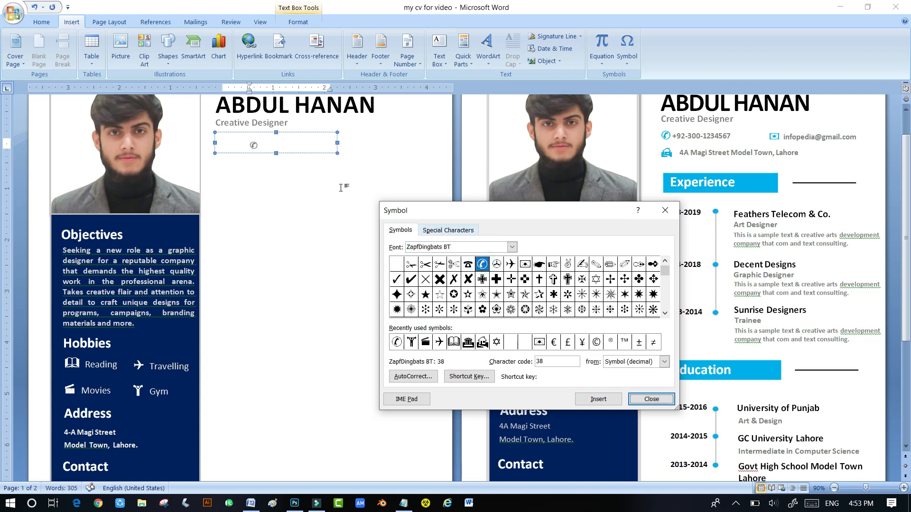
pyautogui.click(636, 400)
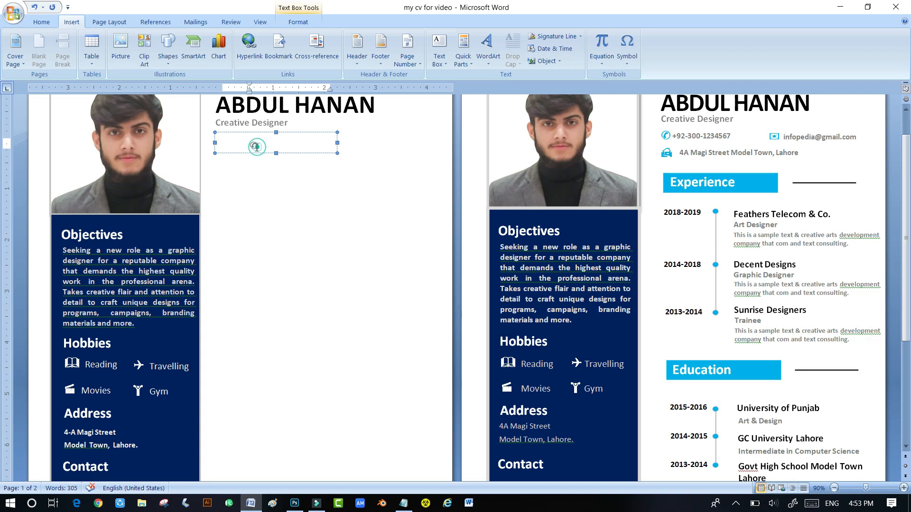
# - Place the phone box under the subtitle, add the phone number in 11 pt grey, and copy it right
pyautogui.scroll(1, 245, 190)
pyautogui.moveTo(261, 178); pyautogui.dragTo(231, 172)
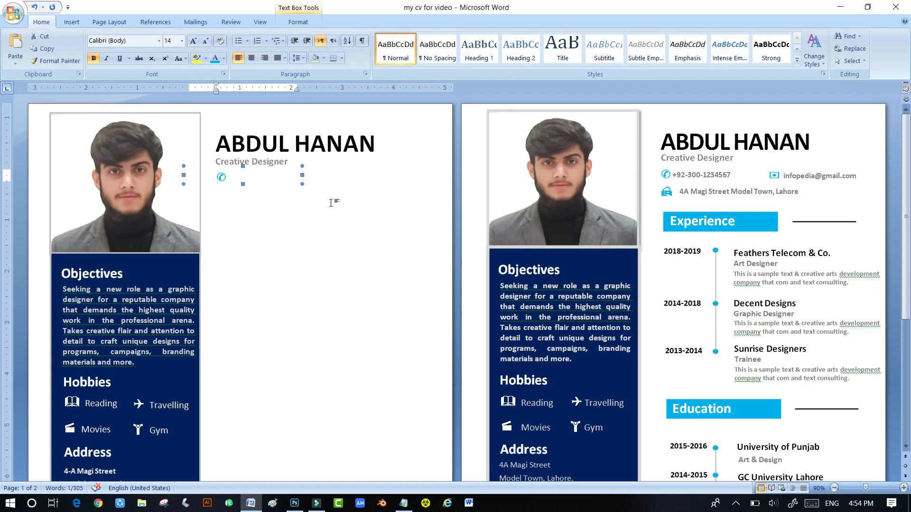
pyautogui.click(296, 180)
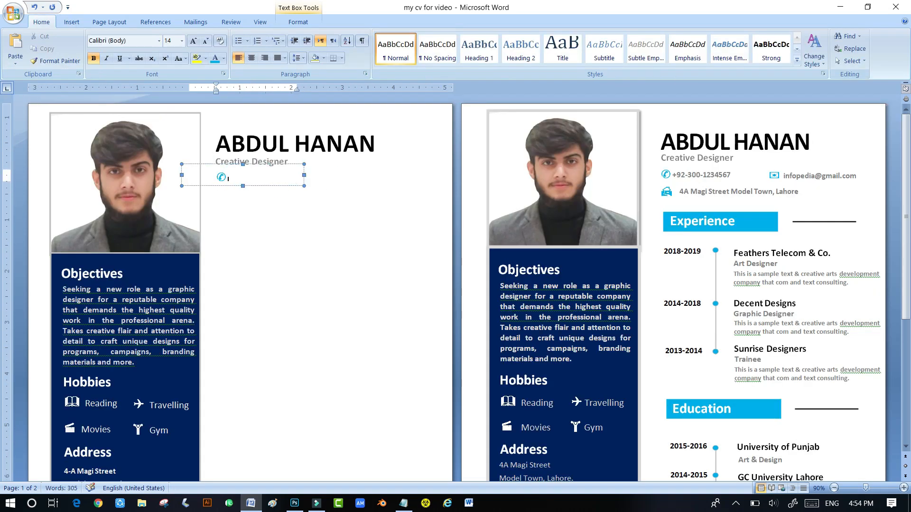
pyautogui.write('+')
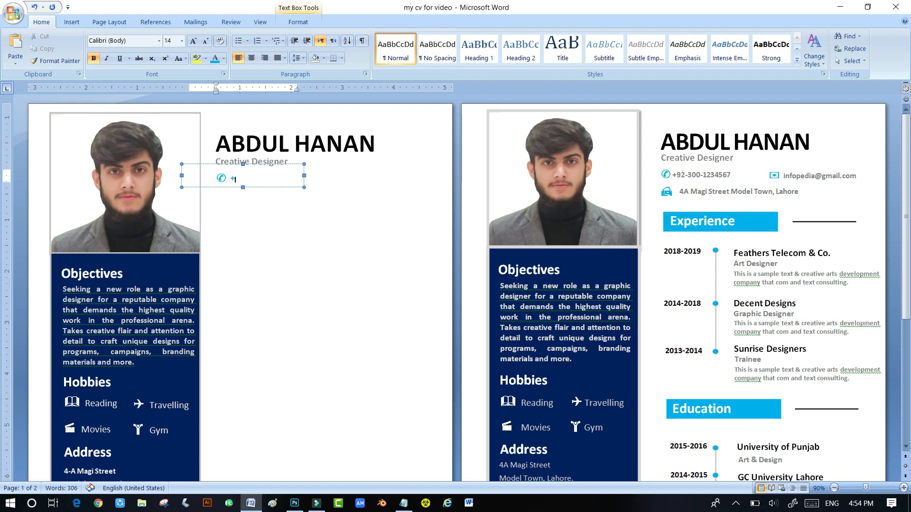
pyautogui.write('92-300-1234567')
pyautogui.moveTo(304, 178); pyautogui.dragTo(230, 178)
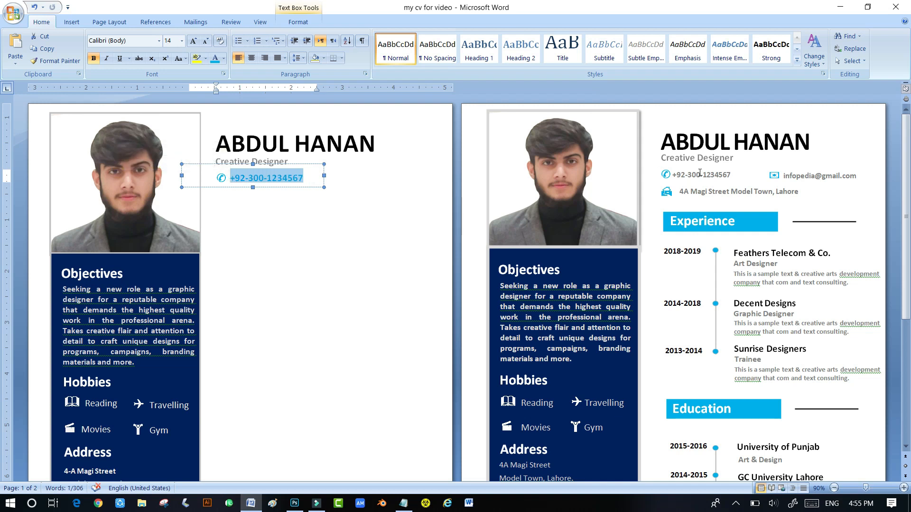
pyautogui.click(181, 40)
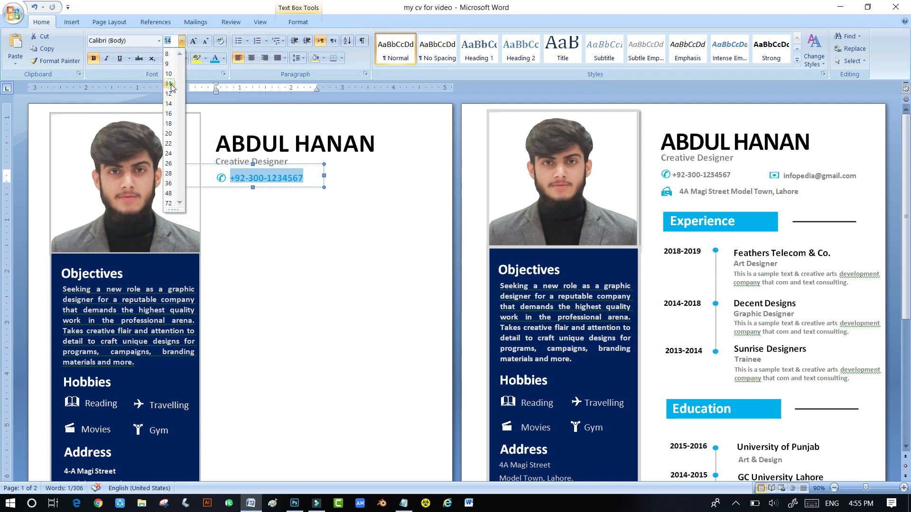
pyautogui.click(168, 83)
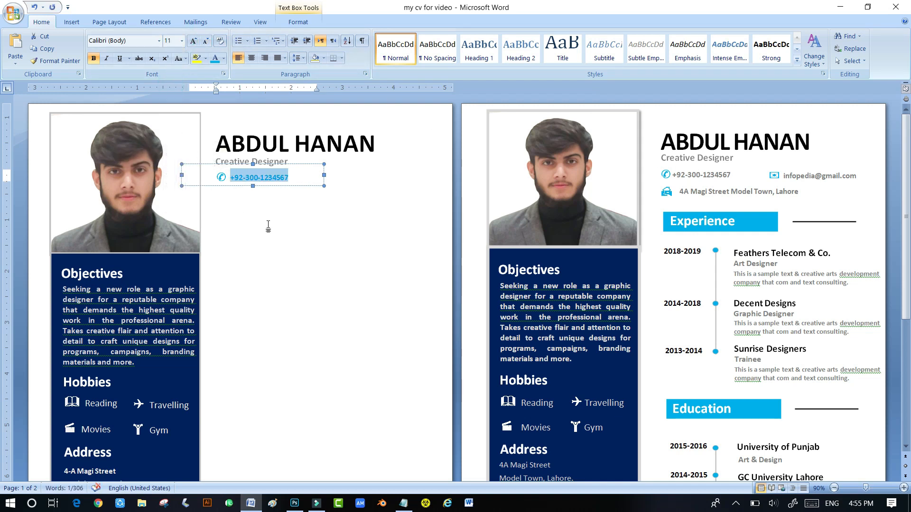
pyautogui.click(223, 58)
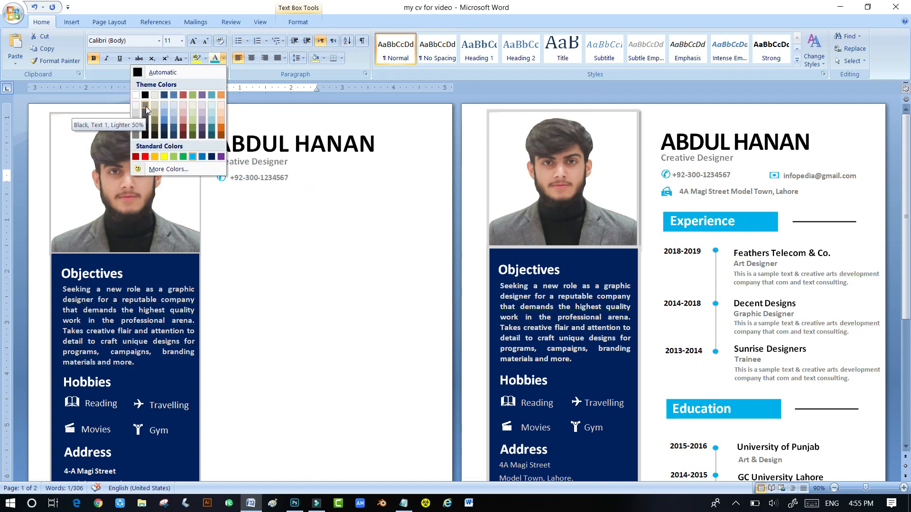
pyautogui.click(134, 136)
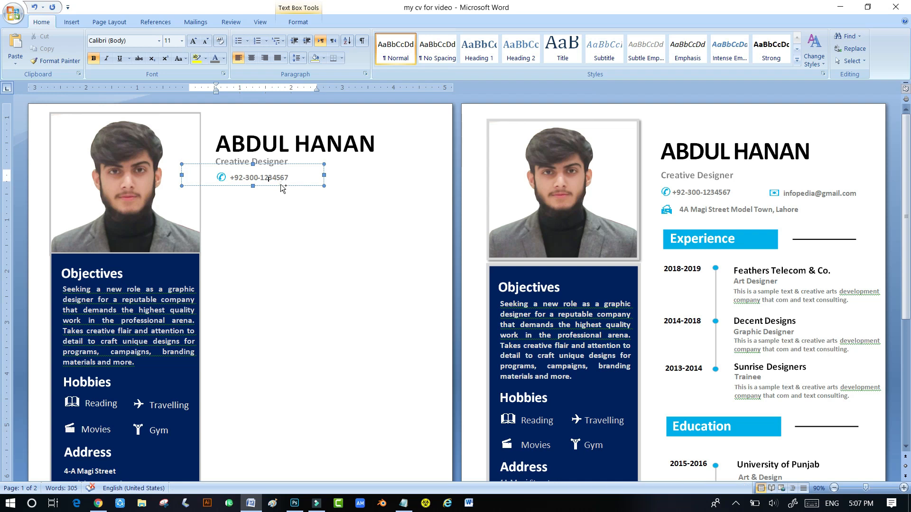
pyautogui.keyDown('ctrl'); pyautogui.moveTo(282, 189); pyautogui.dragTo(377, 189); pyautogui.keyUp('ctrl')
# - Swap the duplicate's phone icon for an envelope and replace the number with the e-mail address
pyautogui.click(71, 22)
pyautogui.click(626, 52)
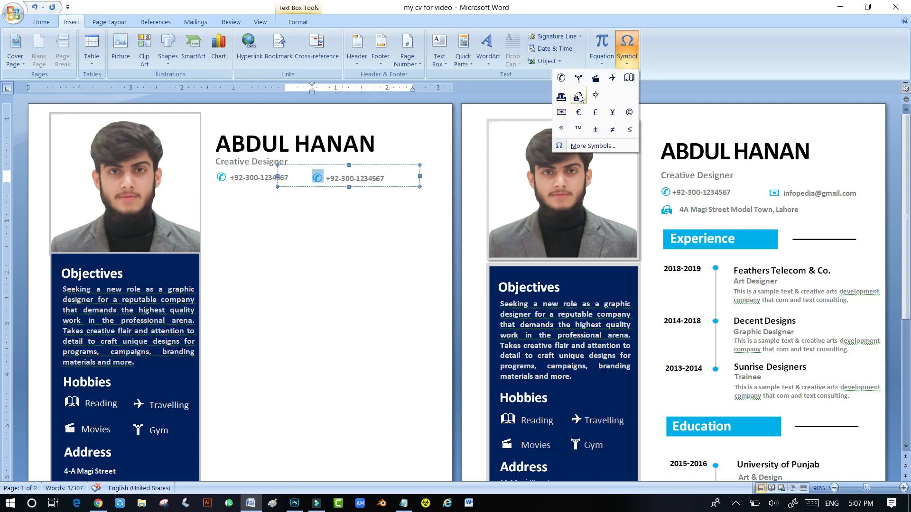
pyautogui.click(561, 112)
pyautogui.moveTo(326, 178); pyautogui.dragTo(383, 179)
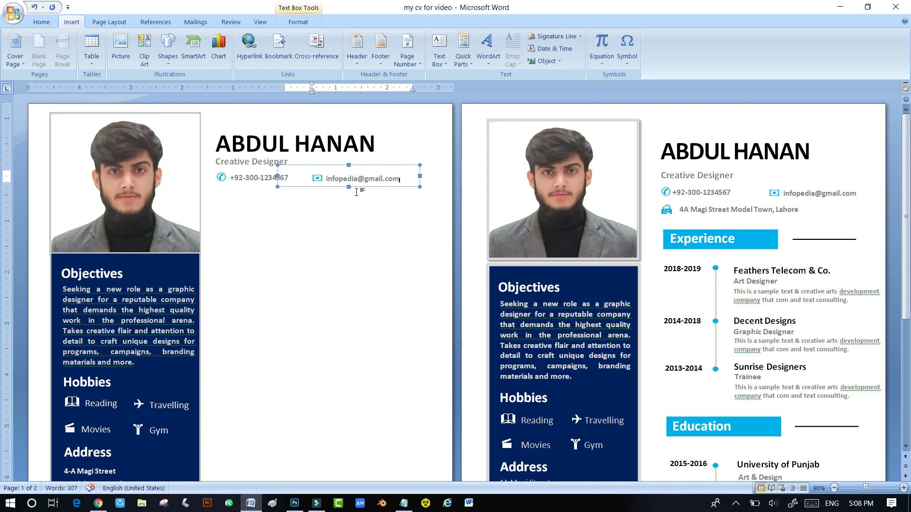
# - Copy the phone-number box below the original and fine-tune its position
pyautogui.click(269, 187)
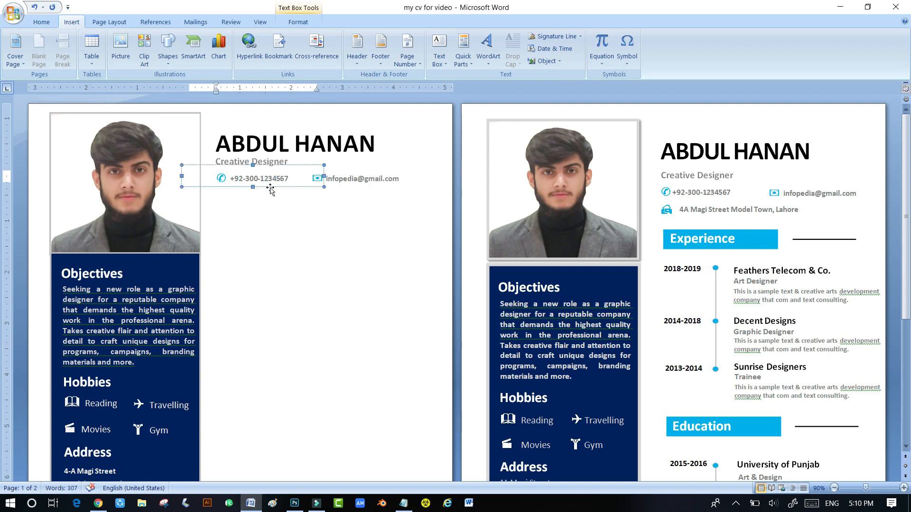
pyautogui.moveTo(272, 191); pyautogui.dragTo(252, 212)
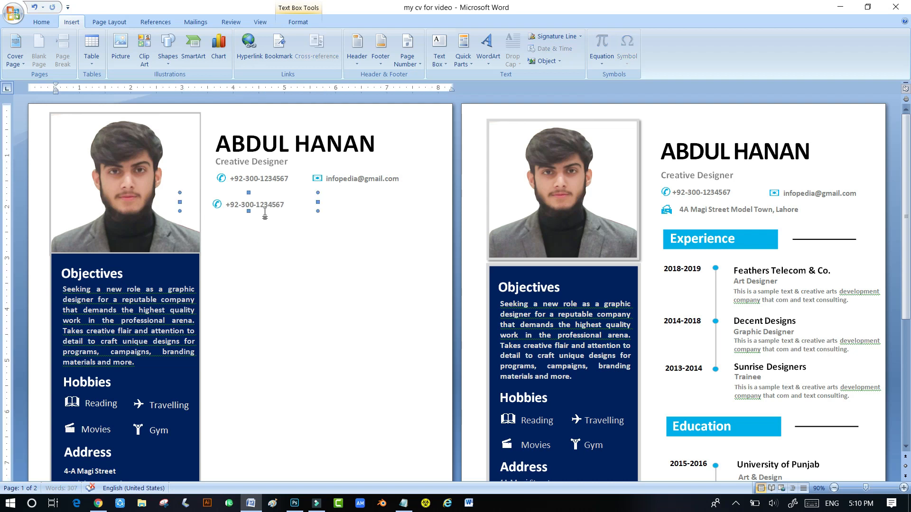
pyautogui.press('Up')
pyautogui.press('Up')
pyautogui.press('Up')
pyautogui.press('Up')
pyautogui.press('Up')
pyautogui.press('Right')
pyautogui.press('Right')
pyautogui.press('Right')
pyautogui.press('Right')
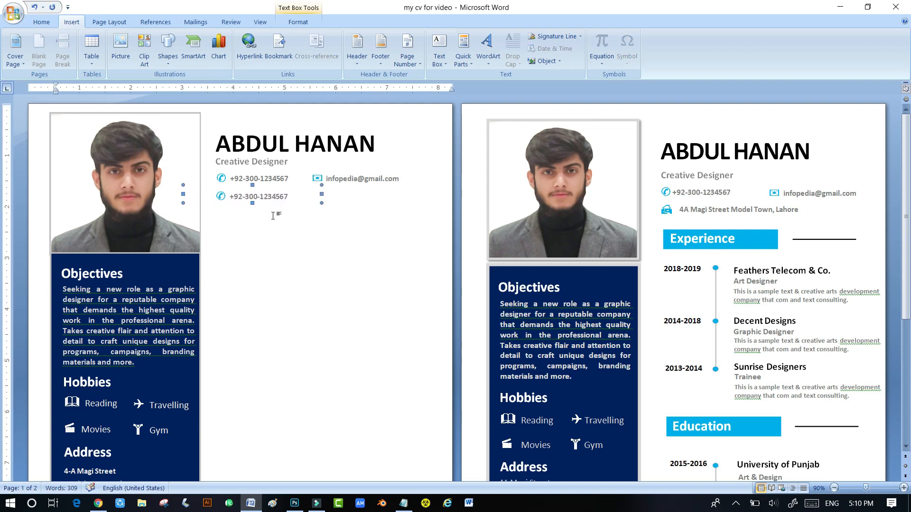
pyautogui.hotkey('ctrl', 'Left')
pyautogui.hotkey('ctrl', 'Down')
# - Swap the copied line's icon and paste the address over its phone number
pyautogui.doubleClick(225, 197)
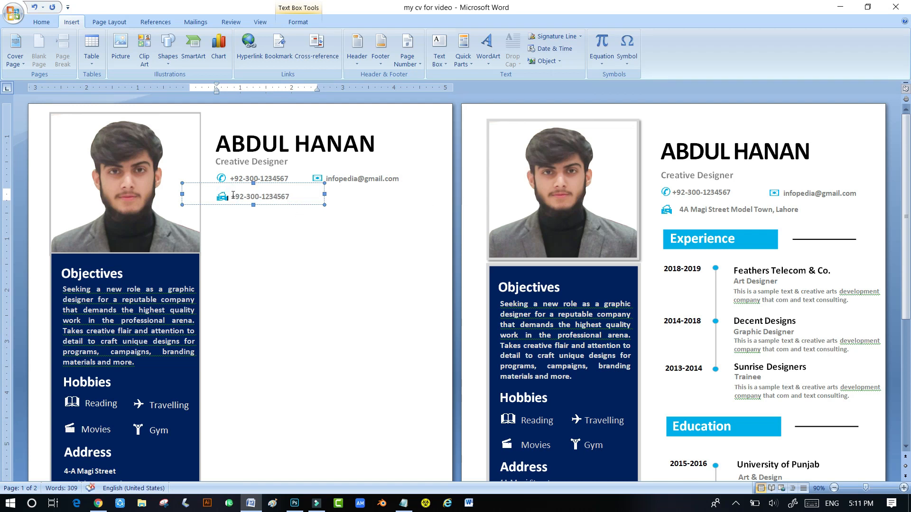
pyautogui.moveTo(231, 196); pyautogui.dragTo(289, 197)
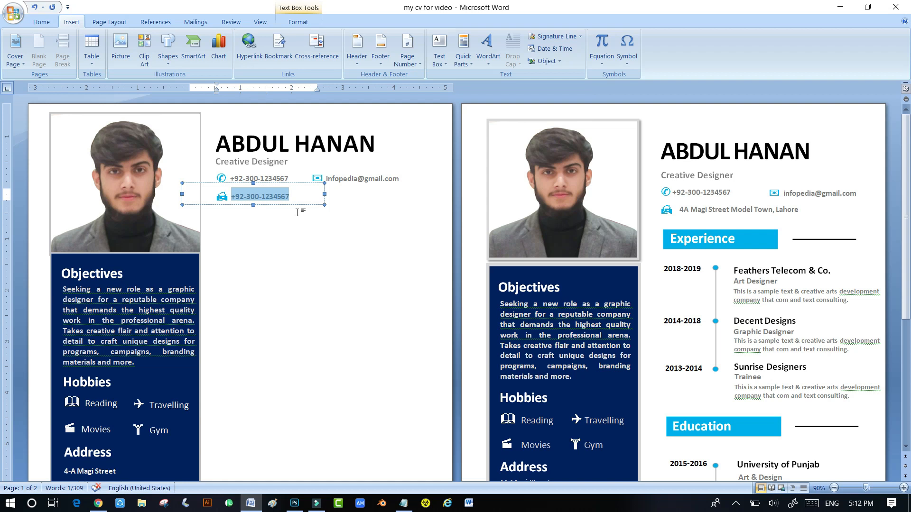
pyautogui.hotkey('ctrl', 'v')
pyautogui.click(239, 288)
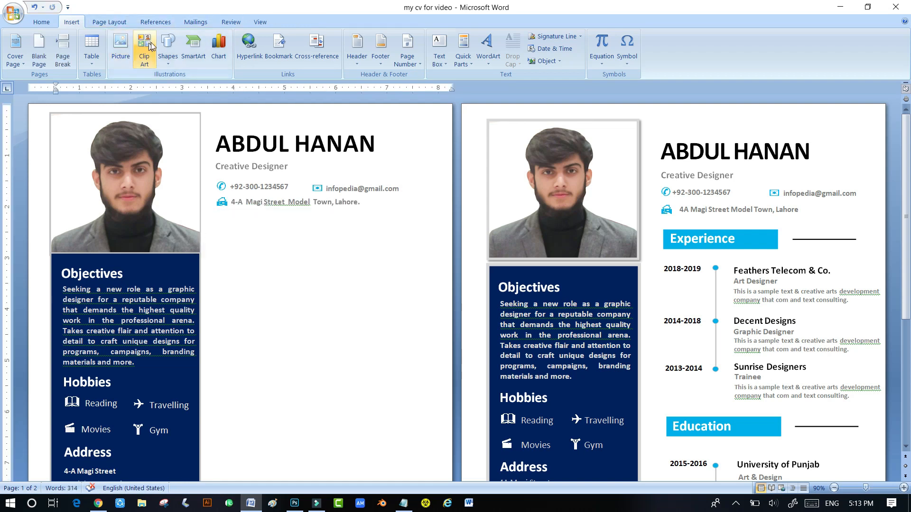
# - Draw a rectangle bar below the address line and fill it light blue
pyautogui.click(168, 45)
pyautogui.click(82, 87)
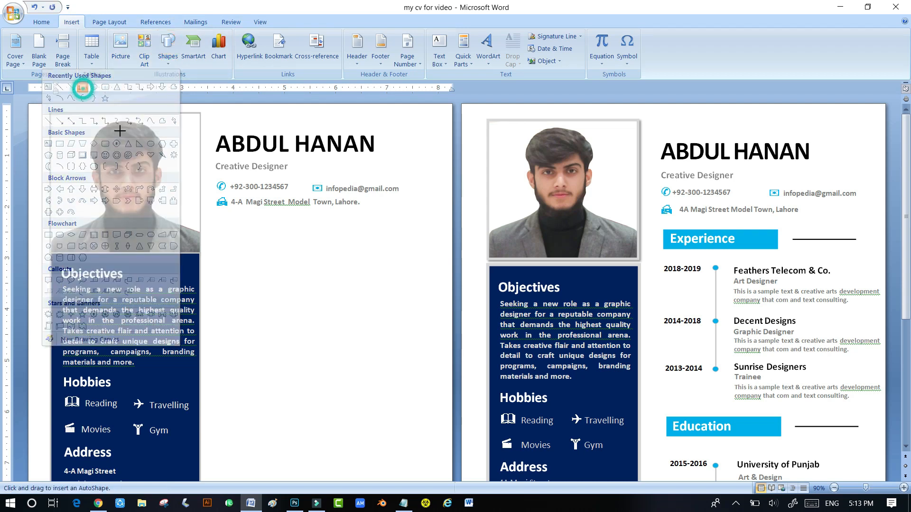
pyautogui.moveTo(219, 225); pyautogui.dragTo(315, 246)
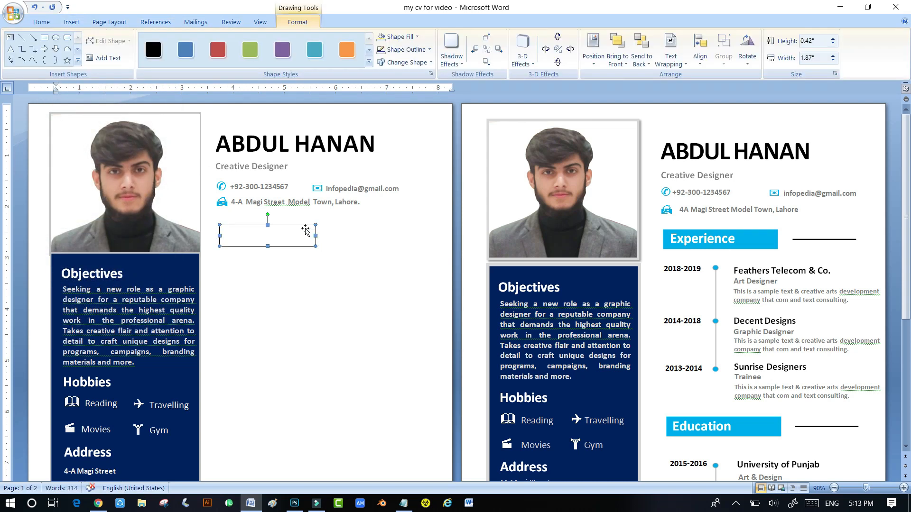
pyautogui.click(406, 36)
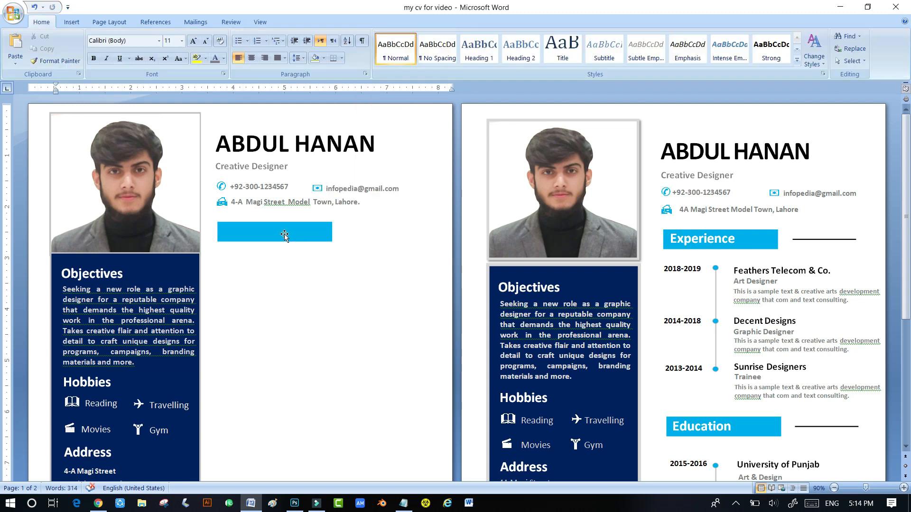
pyautogui.click(285, 235)
pyautogui.click(308, 304)
# - Copy the Objectives heading onto the blue bar and retitle it 'Experience'
pyautogui.click(127, 286)
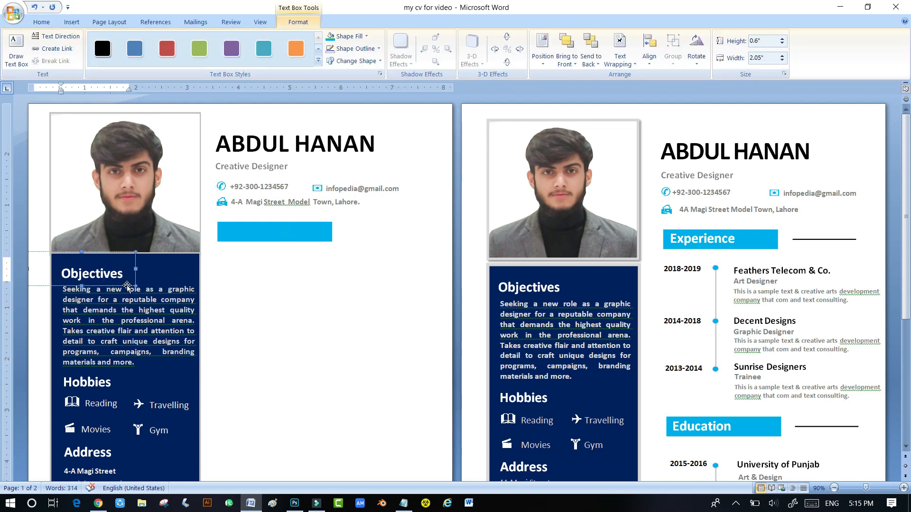
pyautogui.moveTo(128, 288); pyautogui.dragTo(226, 240)
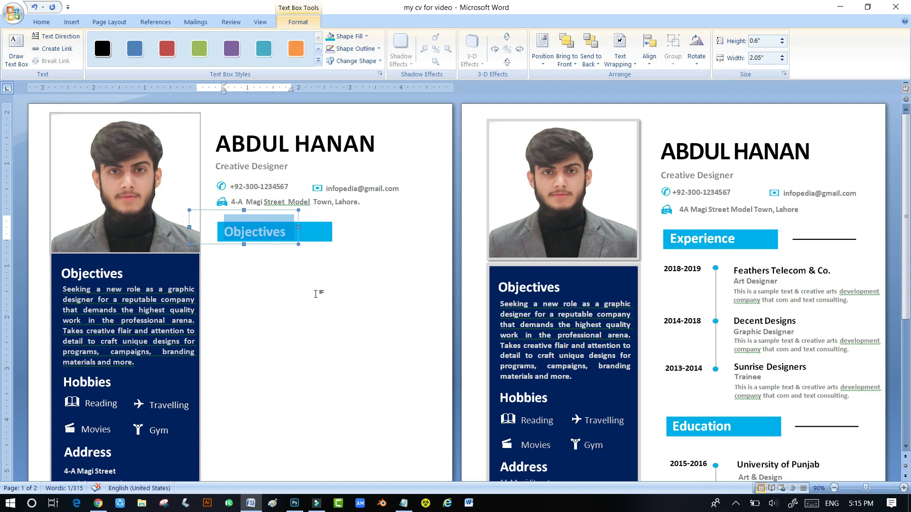
pyautogui.write('Experience')
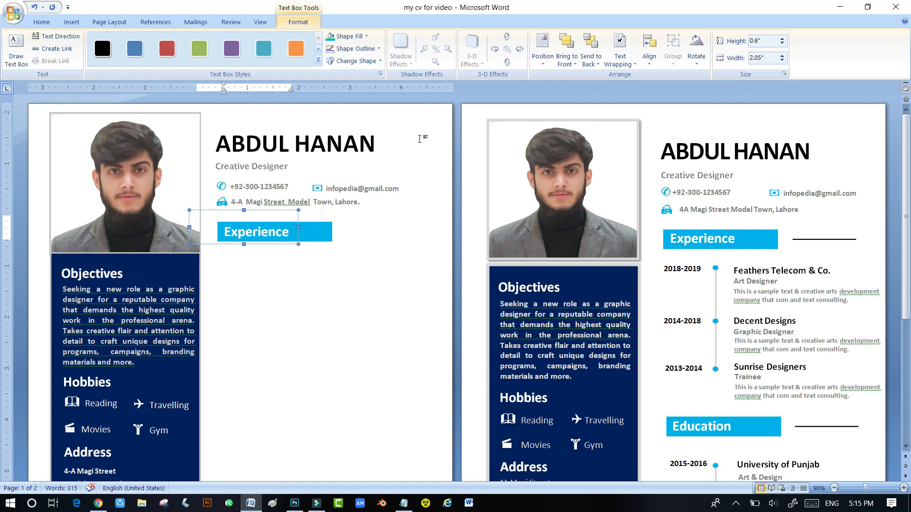
# - Draw a straight horizontal line right of the Experience bar and select the Hobbies box to reuse as a date
pyautogui.click(351, 283)
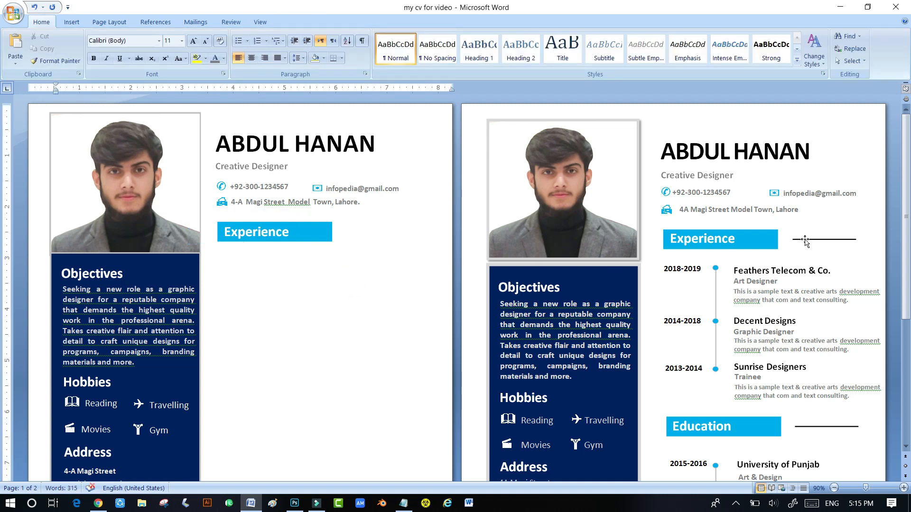
pyautogui.click(72, 22)
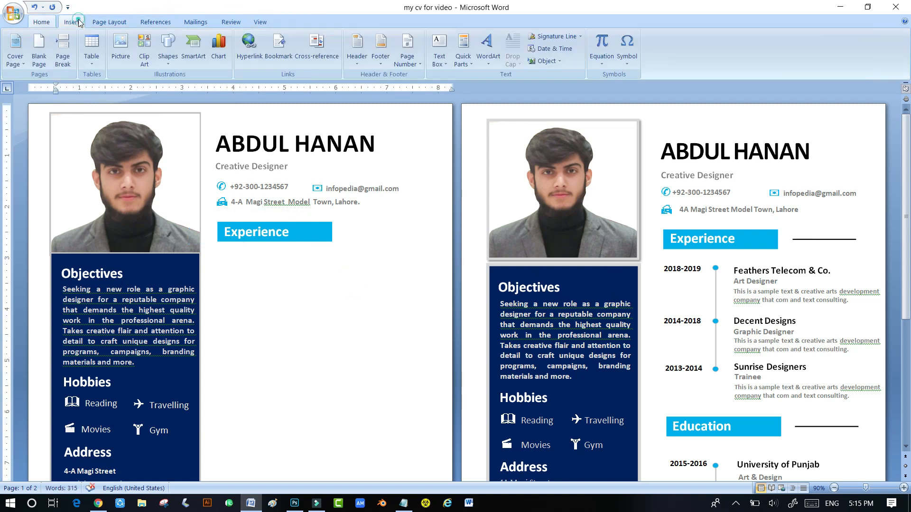
pyautogui.click(168, 50)
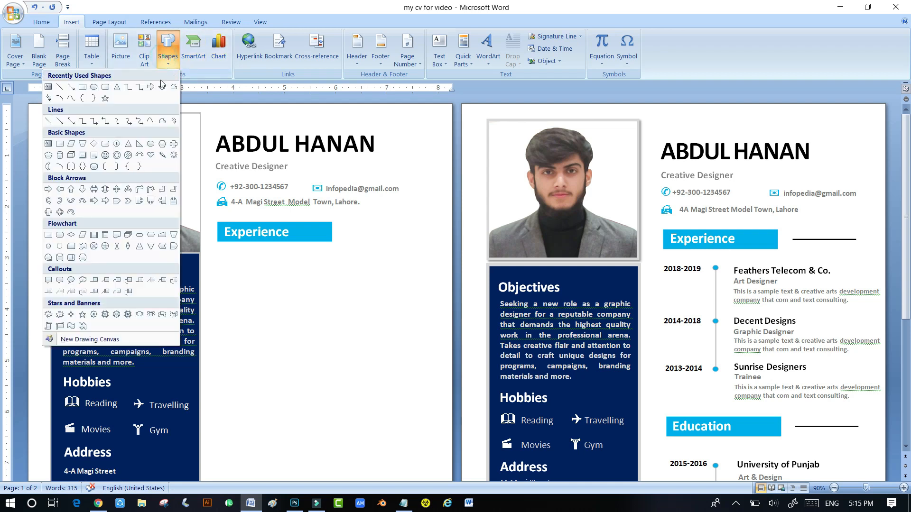
pyautogui.click(60, 87)
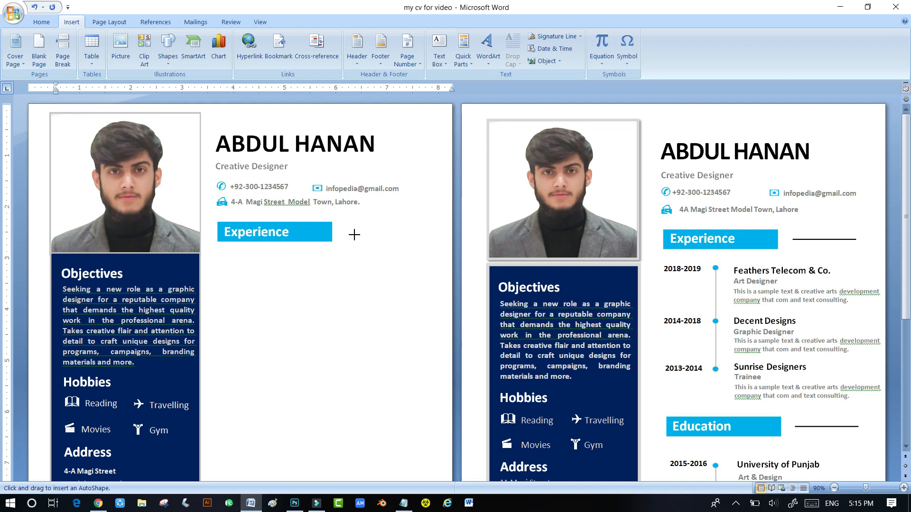
pyautogui.moveTo(352, 233); pyautogui.dragTo(409, 231)
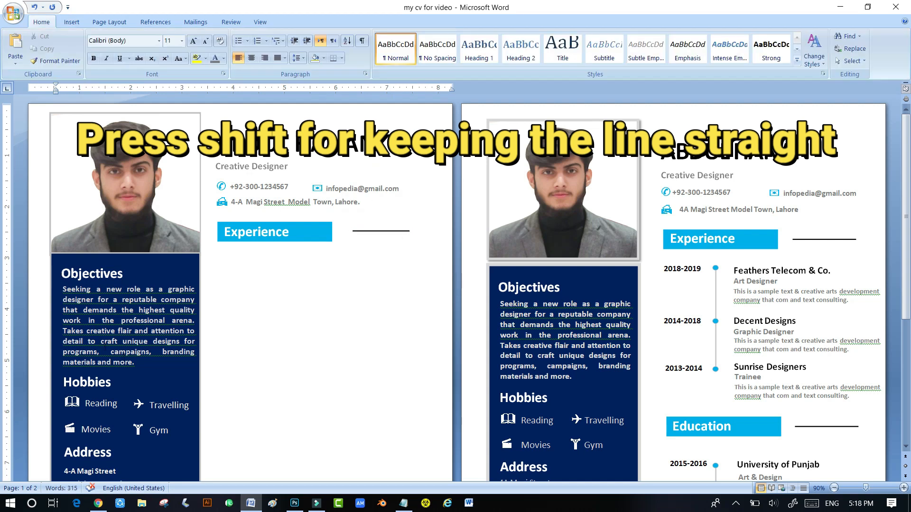
pyautogui.click(99, 408)
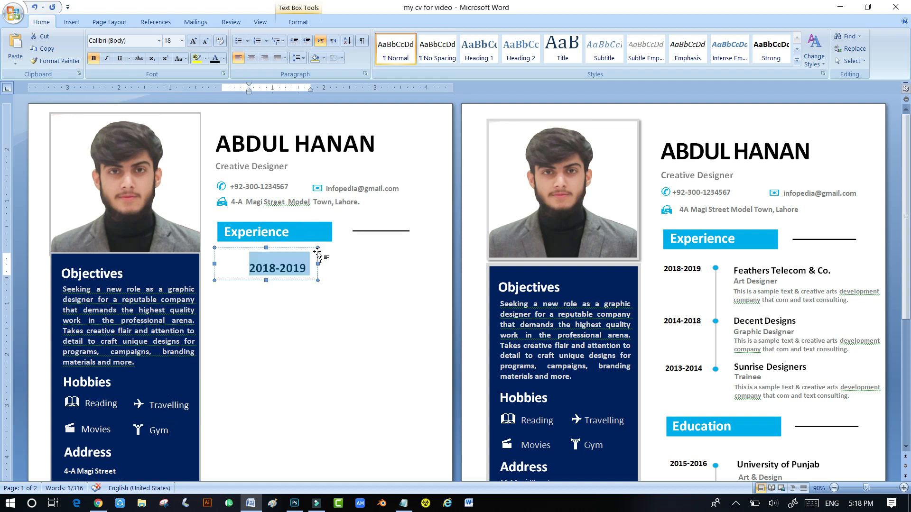
# - Set the 2018-2019 date text to 12 pt
pyautogui.click(206, 41)
pyautogui.click(207, 42)
pyautogui.click(206, 41)
pyautogui.click(207, 42)
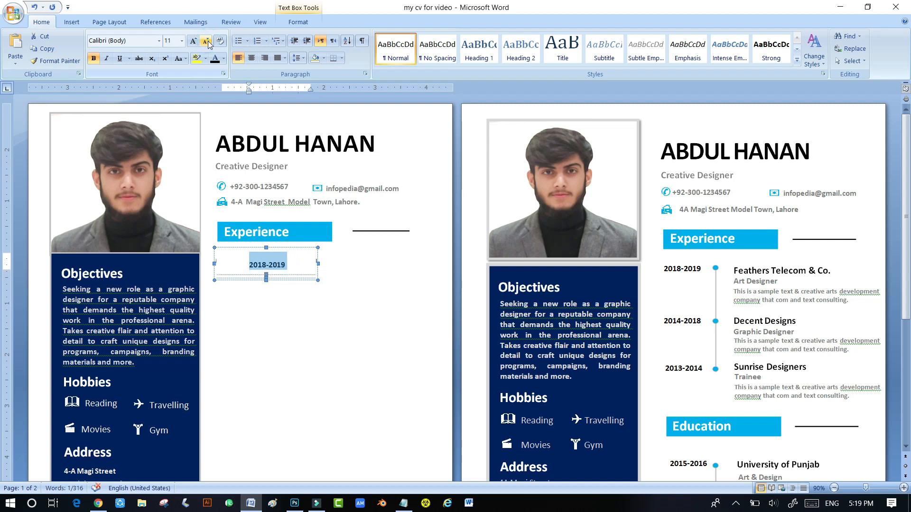
pyautogui.click(668, 269)
pyautogui.click(258, 264)
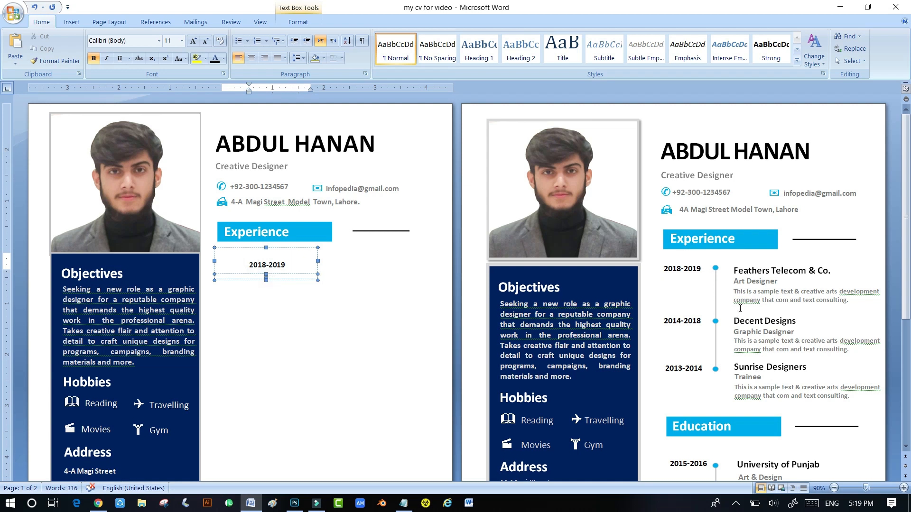
pyautogui.moveTo(290, 264); pyautogui.dragTo(243, 265)
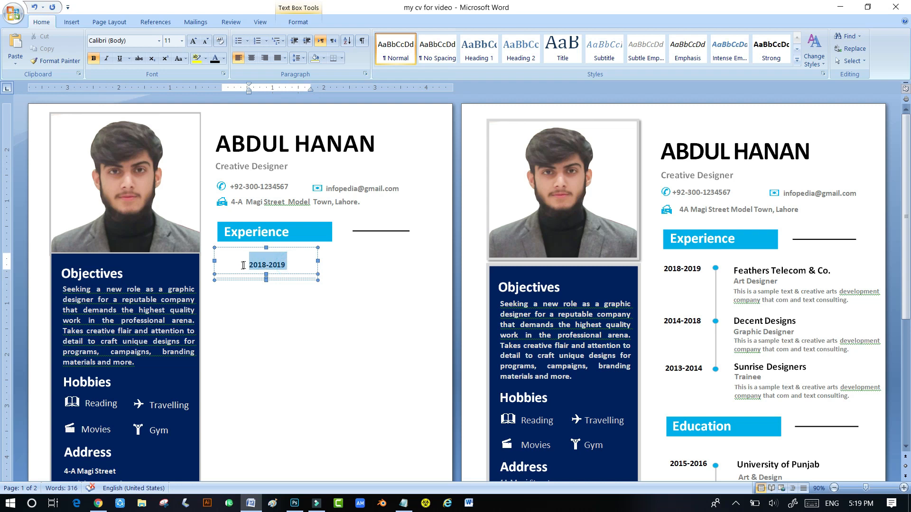
pyautogui.click(182, 41)
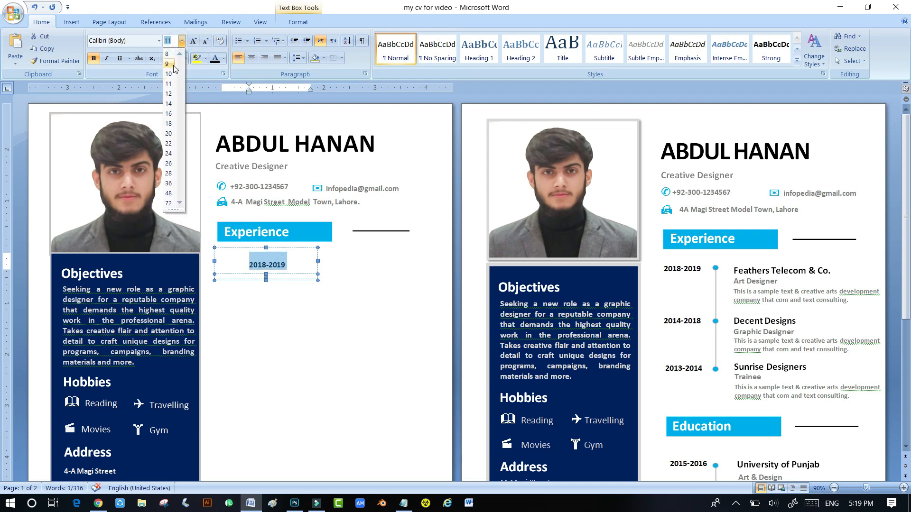
pyautogui.click(169, 93)
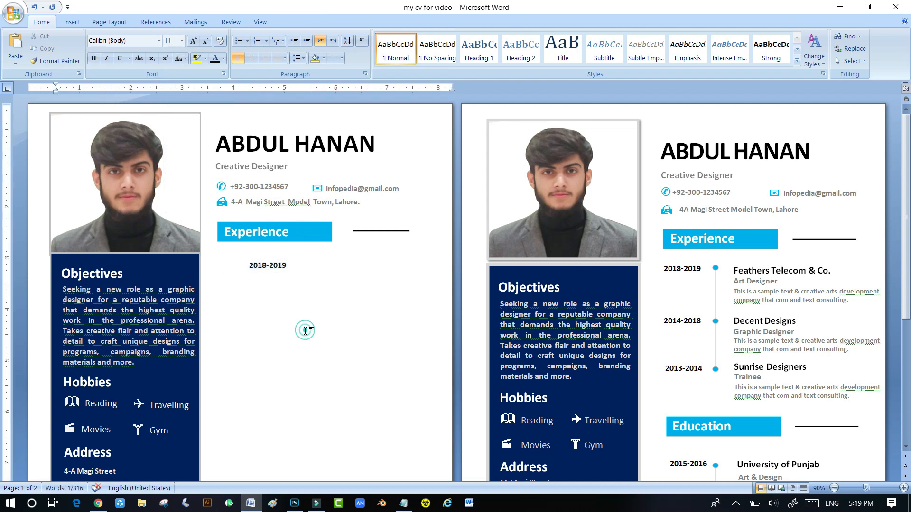
# - Move the 2018-2019 date box into place down the Experience section
pyautogui.moveTo(281, 277); pyautogui.dragTo(257, 374)
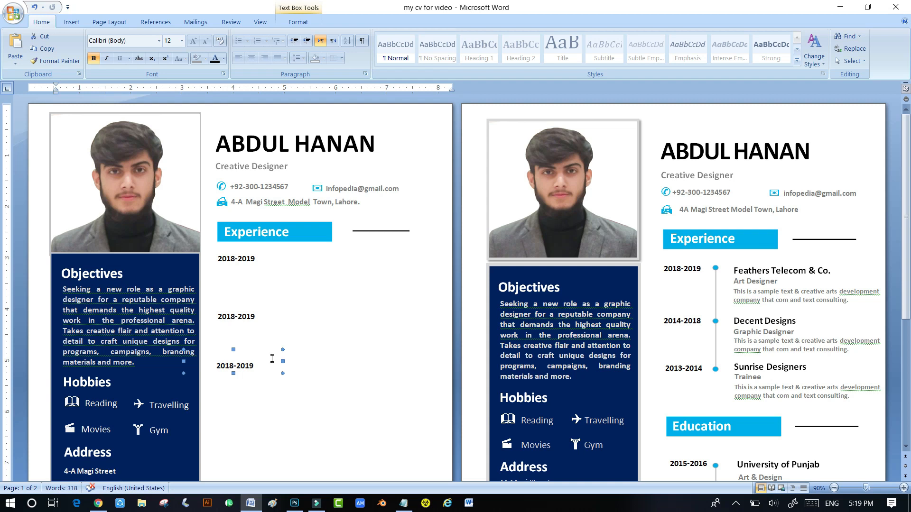
pyautogui.click(71, 22)
pyautogui.click(165, 55)
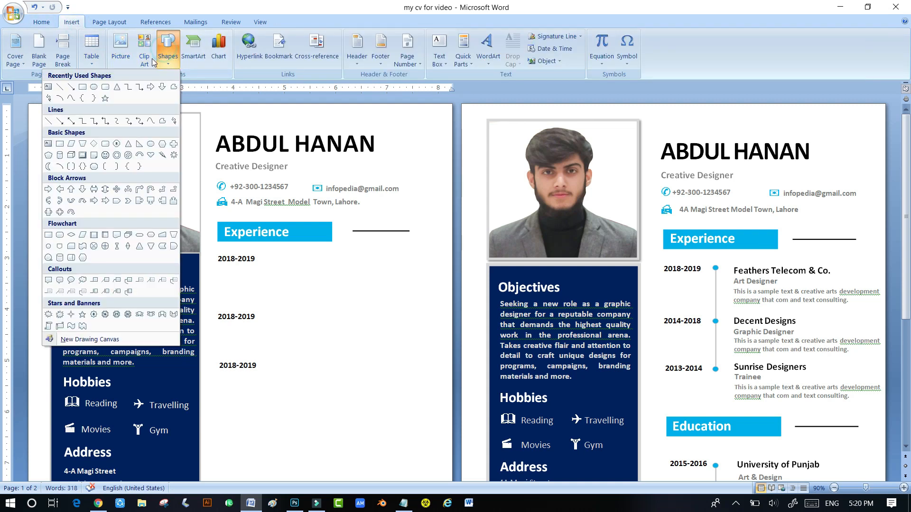
# - Draw a vertical line beside the three dates and add a small circle at its top
pyautogui.click(60, 87)
pyautogui.moveTo(269, 260); pyautogui.dragTo(270, 368)
pyautogui.click(166, 49)
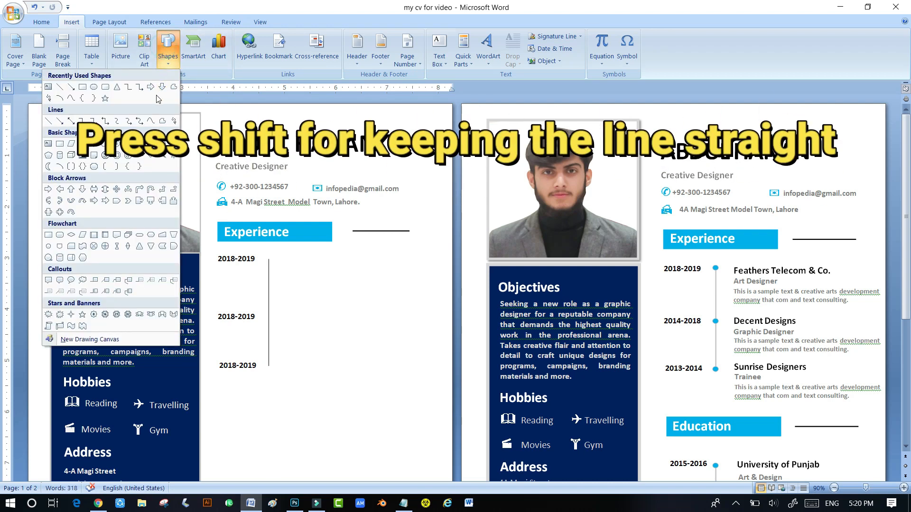
pyautogui.click(93, 89)
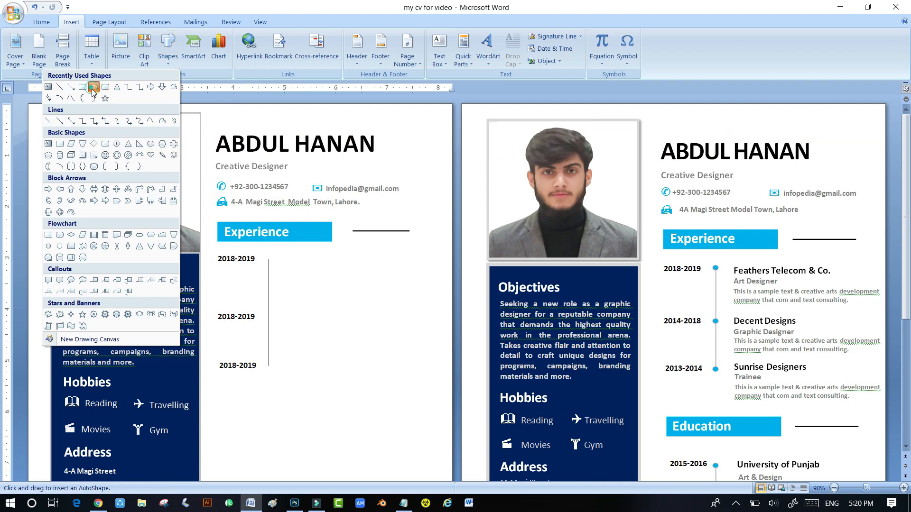
pyautogui.click(268, 259)
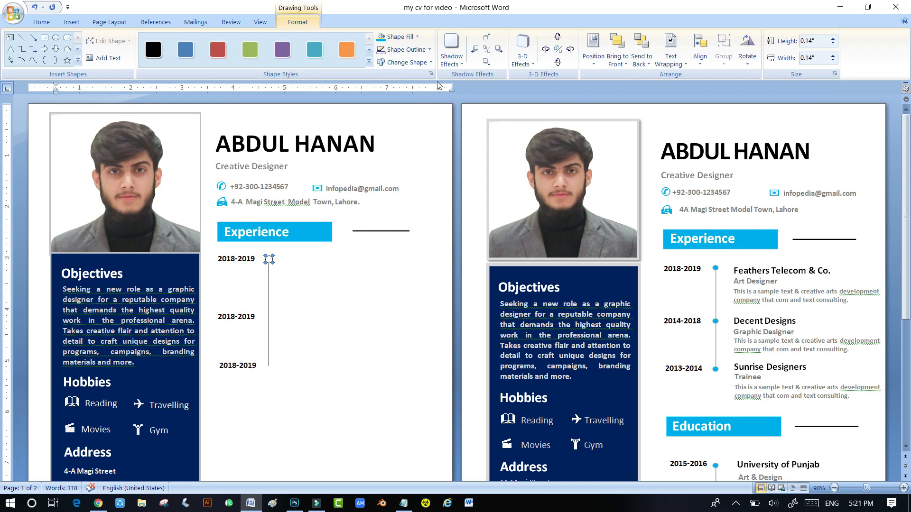
# - Give the circle no outline and a cyan fill, then copy it down to the other dates
pyautogui.click(404, 49)
pyautogui.click(358, 146)
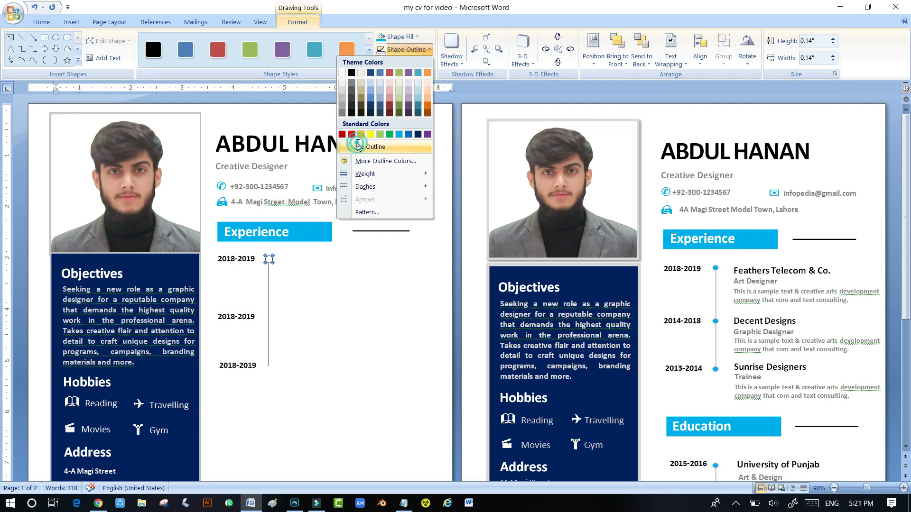
pyautogui.click(394, 37)
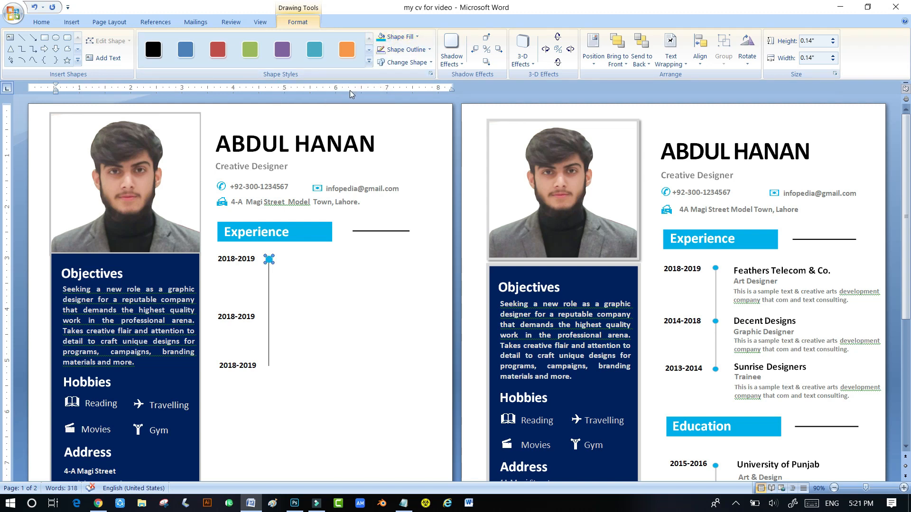
pyautogui.click(41, 22)
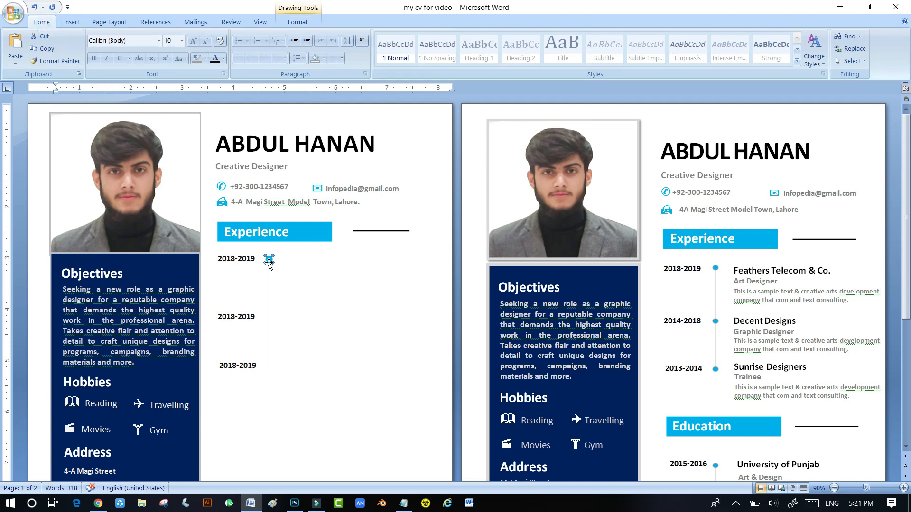
pyautogui.moveTo(269, 260); pyautogui.dragTo(269, 367)
pyautogui.click(98, 382)
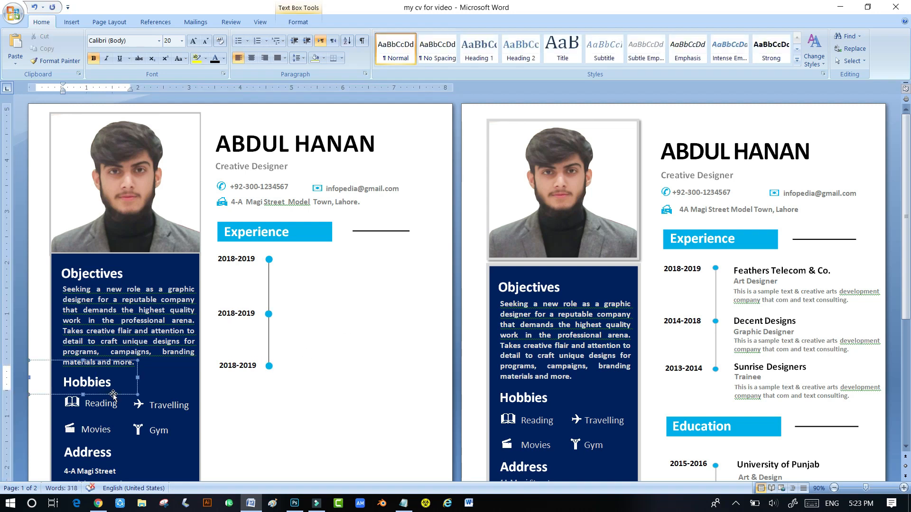
# - Paste a 'Feathers Telecom & Co.' box beside the first timeline dot
pyautogui.hotkey('ctrl', 'v')
pyautogui.moveTo(439, 263); pyautogui.dragTo(438, 262)
pyautogui.click(295, 275)
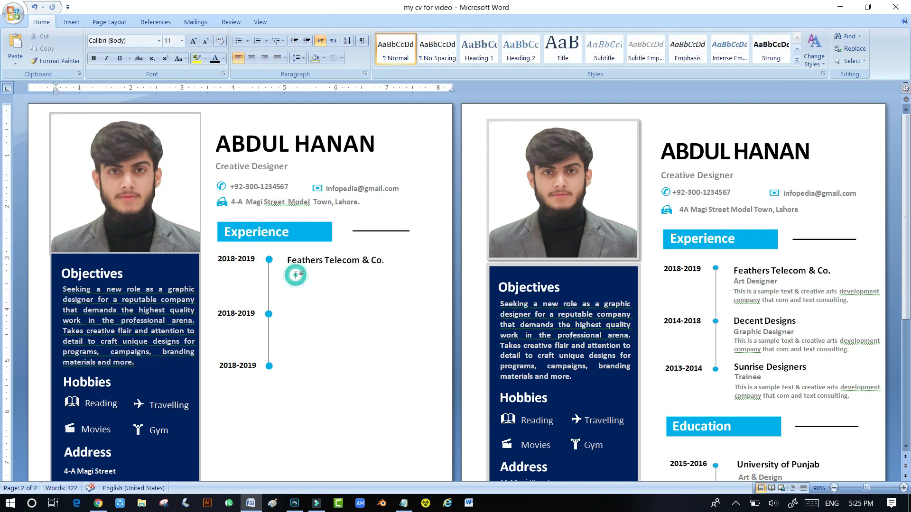
# - Copy the address box under the company name and retype it as 'Art Designer'
pyautogui.click(291, 203)
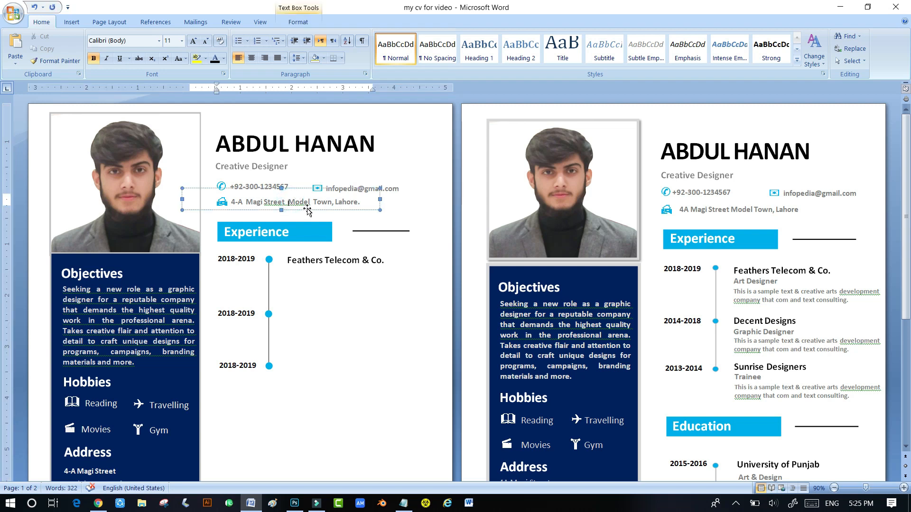
pyautogui.hotkey('ctrl', 'c')
pyautogui.hotkey('ctrl', 'v')
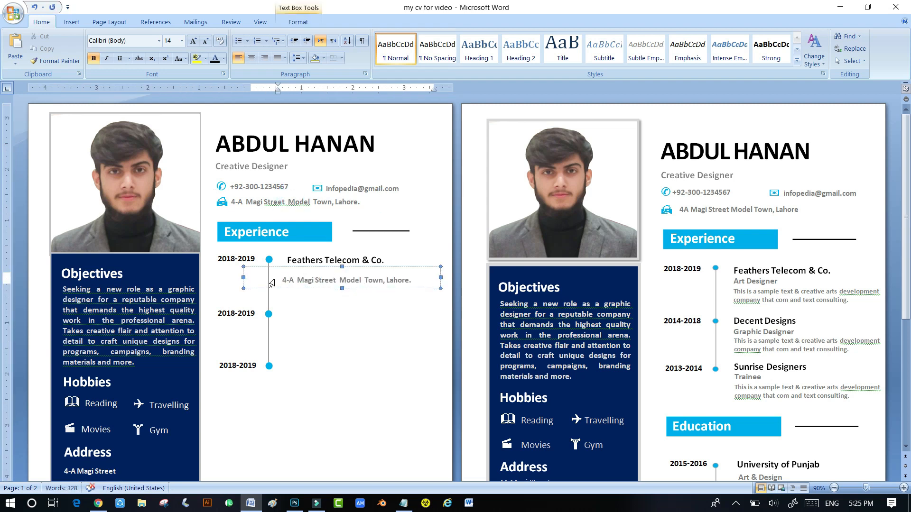
pyautogui.moveTo(284, 281); pyautogui.dragTo(405, 284)
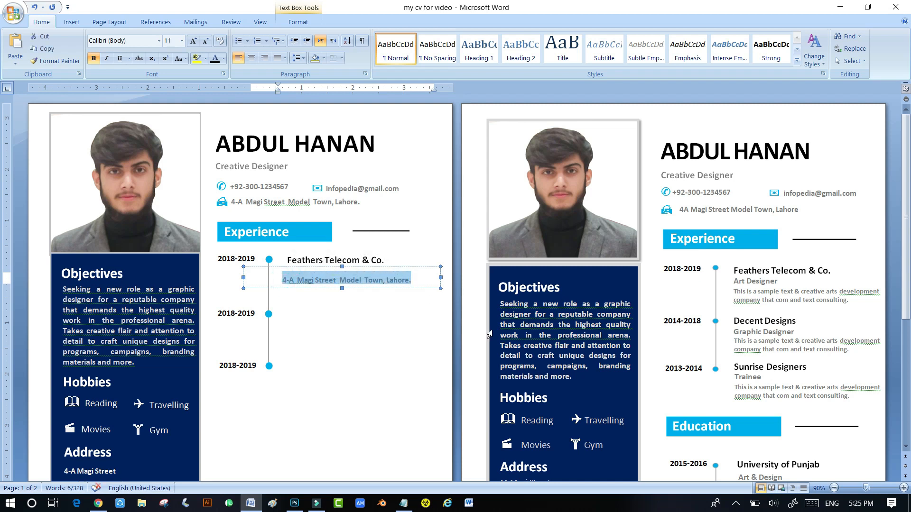
pyautogui.write('Ar')
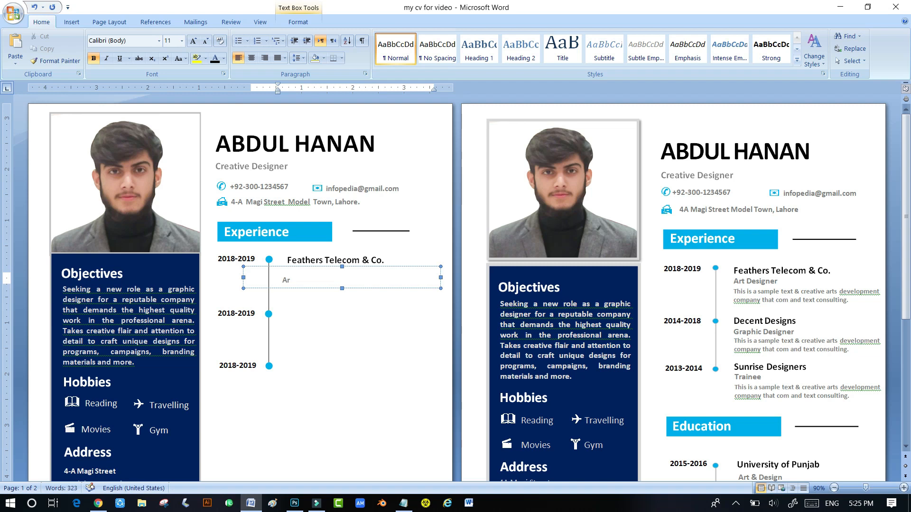
pyautogui.write('t Designer')
# - Make 'Art Designer' 12 pt grey and tuck it directly under the company name
pyautogui.moveTo(325, 280); pyautogui.dragTo(294, 280)
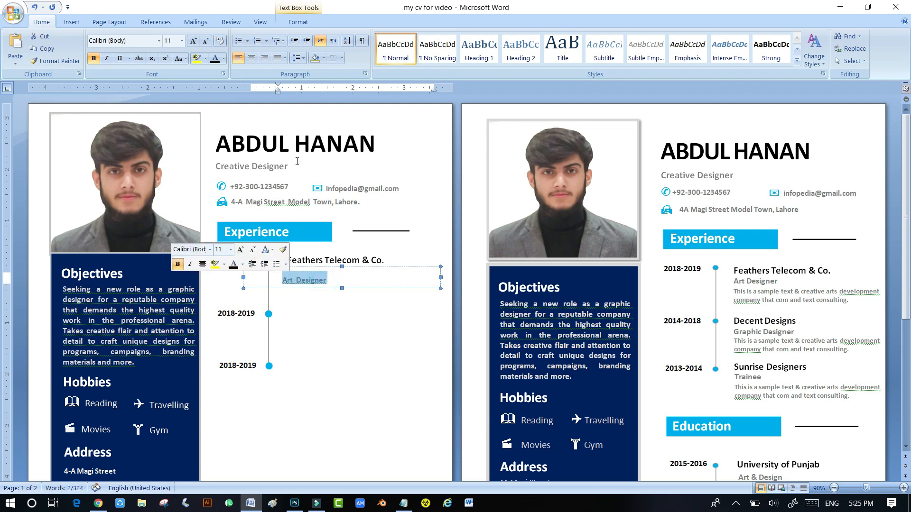
pyautogui.click(182, 41)
pyautogui.click(168, 94)
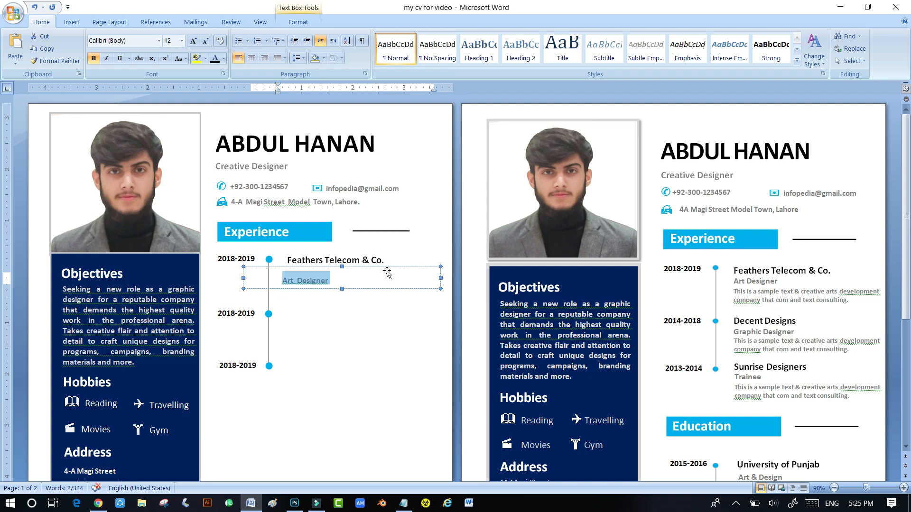
pyautogui.moveTo(389, 268); pyautogui.dragTo(396, 255)
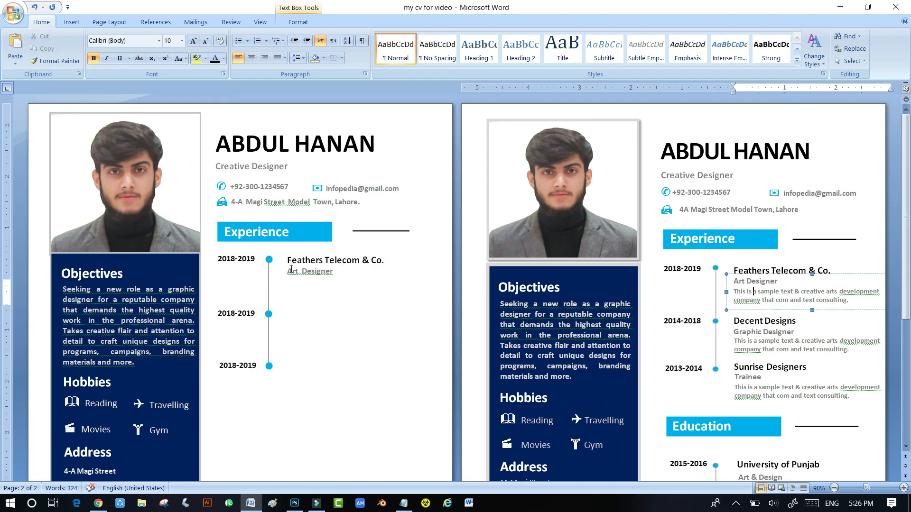
pyautogui.moveTo(287, 270); pyautogui.dragTo(335, 271)
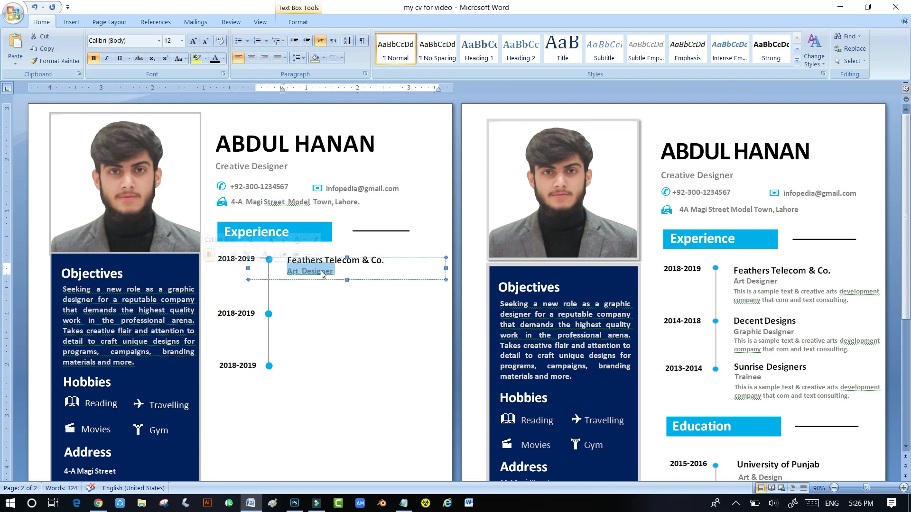
pyautogui.click(223, 58)
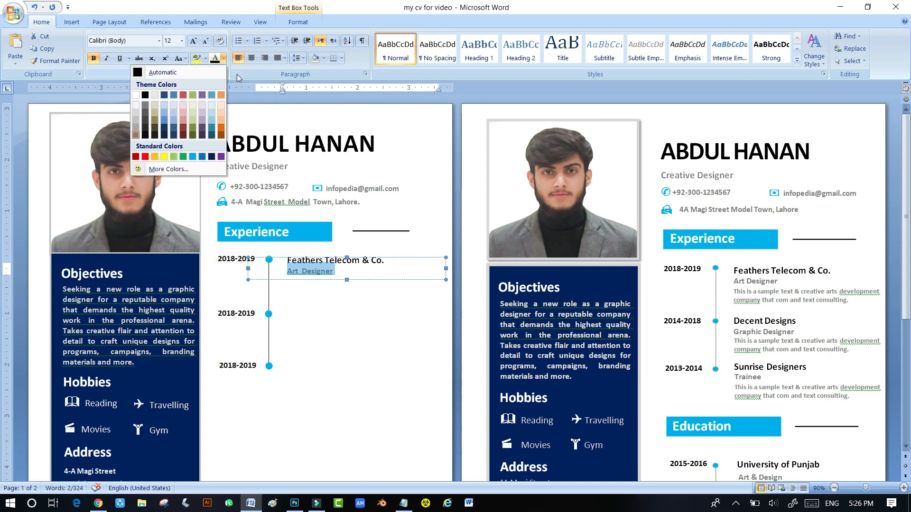
pyautogui.click(146, 107)
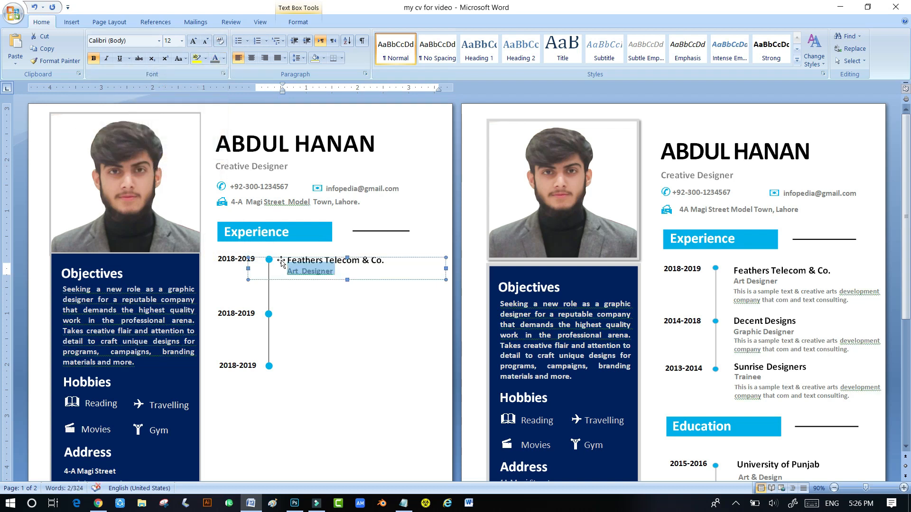
pyautogui.click(309, 301)
# - Remove the icon from the copied address box and nudge it under Art Designer as the description
pyautogui.click(308, 275)
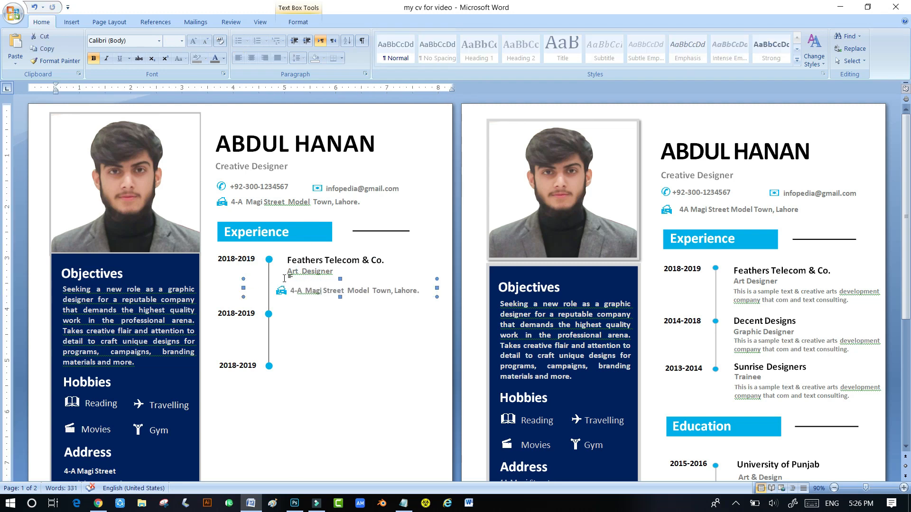
pyautogui.click(286, 287)
pyautogui.press('BackSpace')
pyautogui.moveTo(285, 288); pyautogui.dragTo(410, 290)
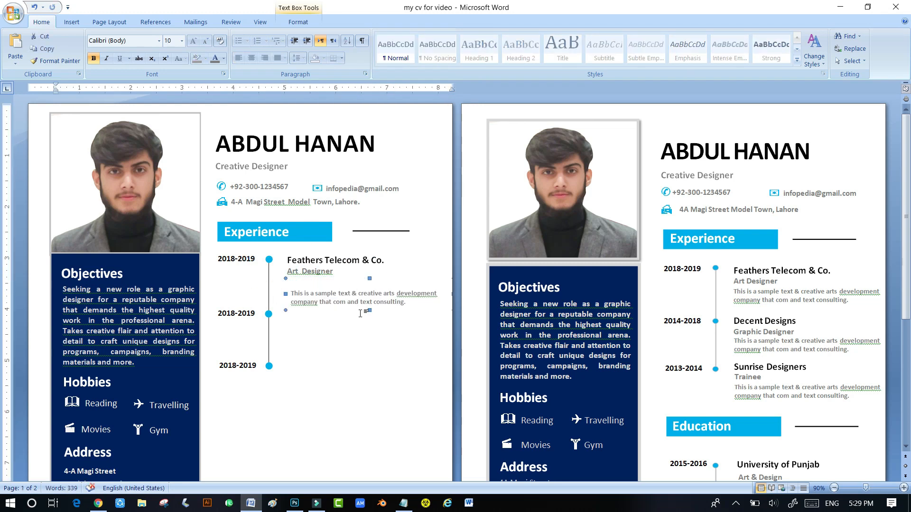
pyautogui.hotkey('ctrl', 'Up')
pyautogui.hotkey('ctrl', 'Up')
pyautogui.hotkey('ctrl', 'Up')
pyautogui.hotkey('ctrl', 'Up')
pyautogui.hotkey('ctrl', 'Up')
pyautogui.hotkey('ctrl', 'Up')
pyautogui.hotkey('ctrl', 'Up')
pyautogui.hotkey('ctrl', 'Up')
pyautogui.hotkey('ctrl', 'Up')
pyautogui.hotkey('ctrl', 'Up')
pyautogui.hotkey('ctrl', 'Up')
pyautogui.hotkey('ctrl', 'Up')
pyautogui.hotkey('ctrl', 'Up')
pyautogui.hotkey('ctrl', 'Up')
pyautogui.hotkey('ctrl', 'Up')
pyautogui.hotkey('ctrl', 'Up')
pyautogui.hotkey('ctrl', 'Up')
pyautogui.hotkey('ctrl', 'Up')
pyautogui.hotkey('ctrl', 'Left')
pyautogui.hotkey('ctrl', 'Left')
pyautogui.hotkey('ctrl', 'Left')
pyautogui.hotkey('ctrl', 'Left')
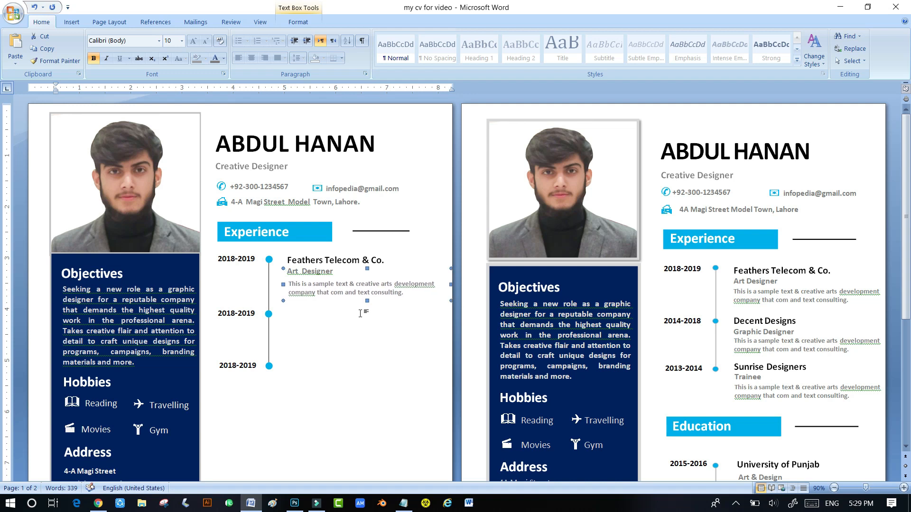
pyautogui.hotkey('ctrl', 'Left')
pyautogui.hotkey('ctrl', 'Up')
pyautogui.hotkey('ctrl', 'Left')
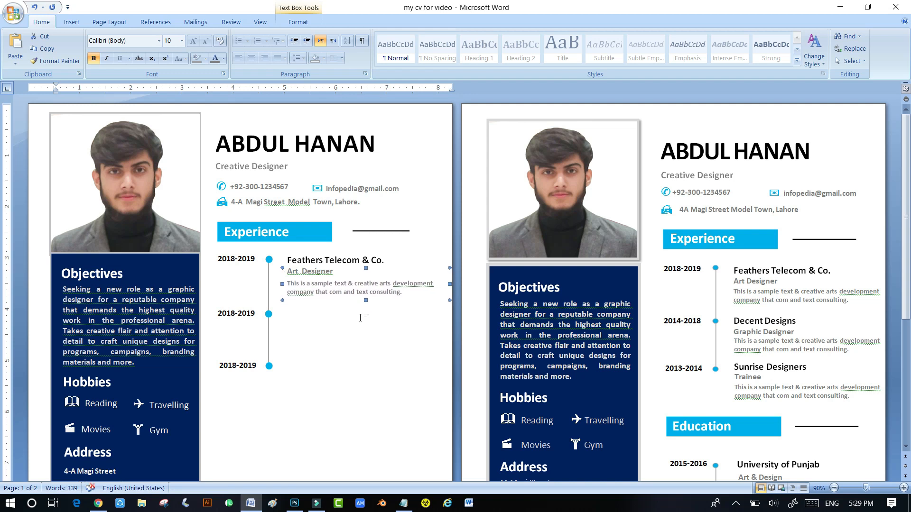
pyautogui.click(358, 335)
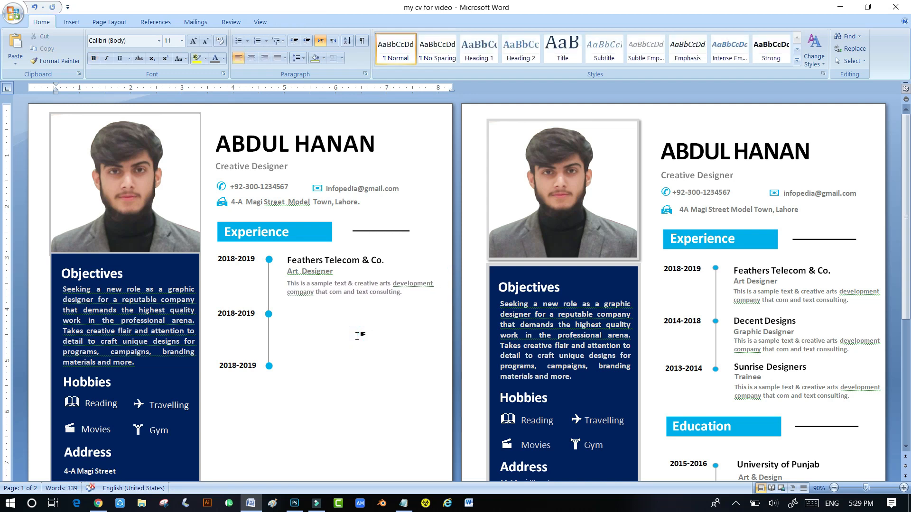
pyautogui.click(323, 264)
pyautogui.click(368, 261)
# - Copy the company heading to the second row as 'Decent Designs' and copy the role box beneath it
pyautogui.moveTo(372, 272); pyautogui.dragTo(286, 313)
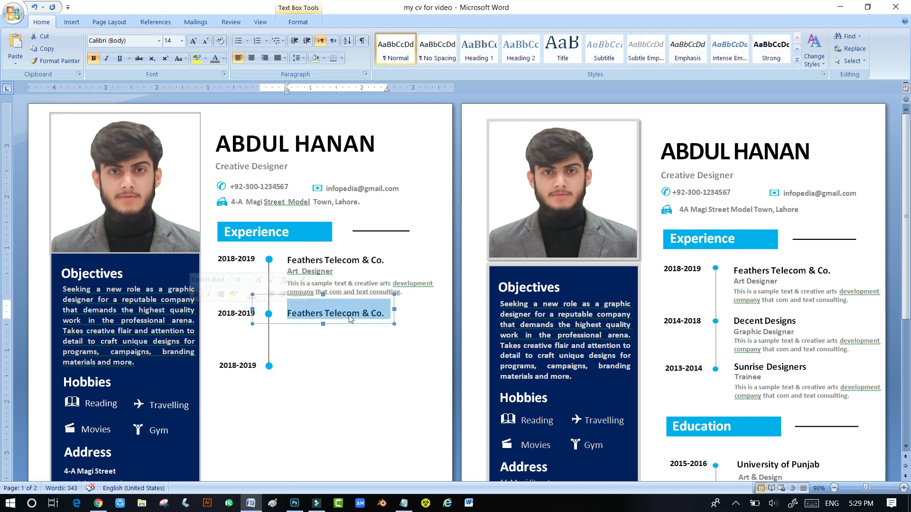
pyautogui.write('Decent Designs')
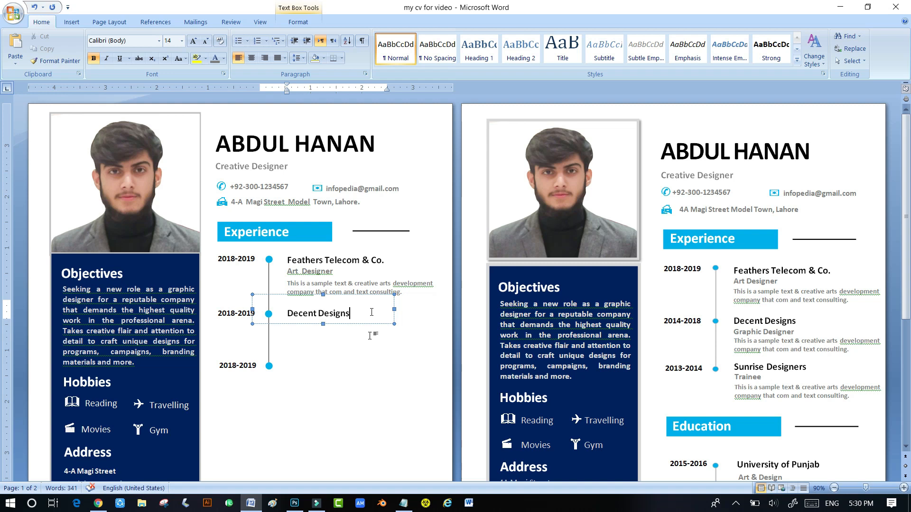
pyautogui.click(307, 272)
pyautogui.moveTo(307, 272); pyautogui.dragTo(302, 337)
# - Change the role to 'Graphic Designer', align it, and copy the description below it
pyautogui.doubleClick(280, 333)
pyautogui.write('Graphic Designer')
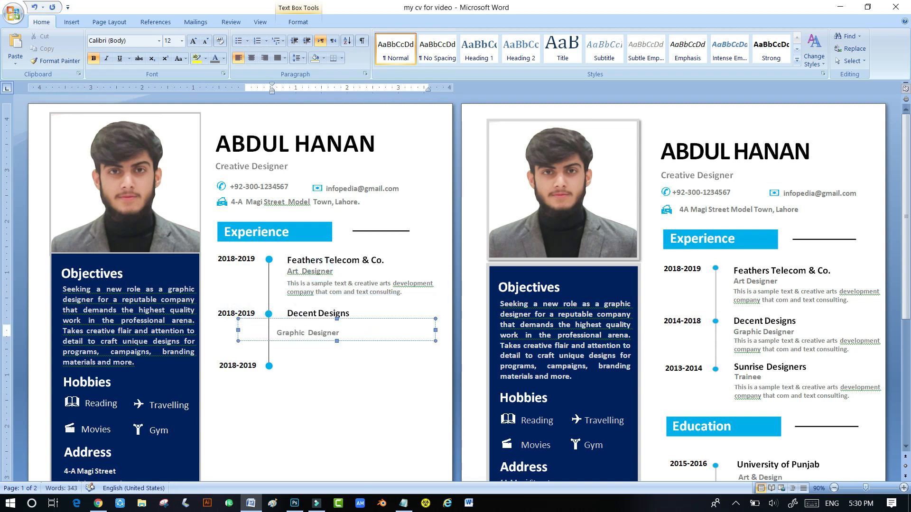
pyautogui.click(356, 340)
pyautogui.press('Right')
pyautogui.press('Right')
pyautogui.press('Up')
pyautogui.press('Up')
pyautogui.press('Up')
pyautogui.press('Left')
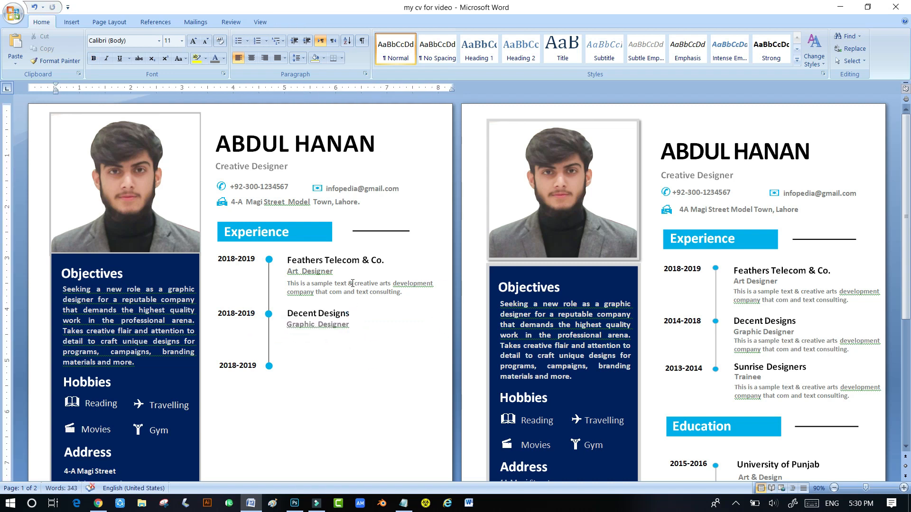
pyautogui.click(374, 293)
pyautogui.moveTo(384, 304); pyautogui.dragTo(378, 363)
# - Align the copied description under Graphic Designer
pyautogui.press('Up')
pyautogui.press('Up')
pyautogui.press('Right')
pyautogui.press('Right')
pyautogui.press('Right')
pyautogui.click(313, 388)
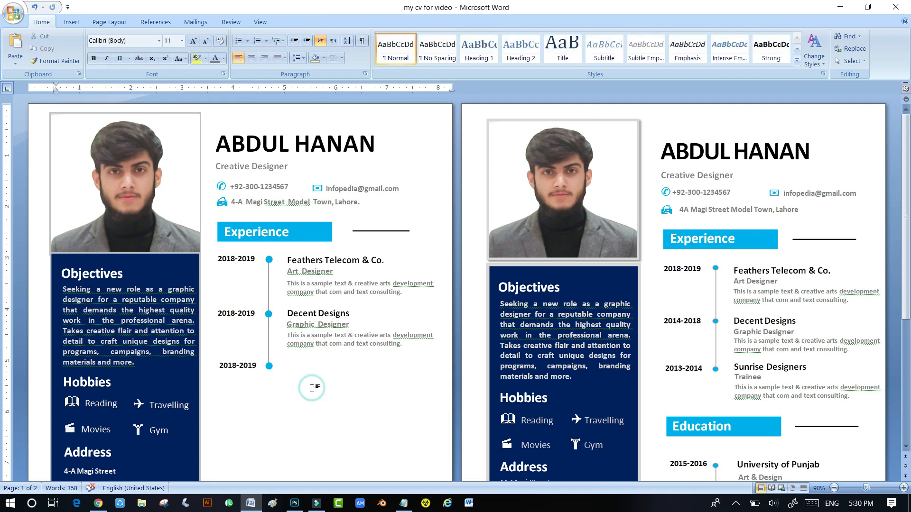
# - Copy the heading to the third row as 'Sunrise Designers' with 'Trainee' on the next line
pyautogui.click(306, 310)
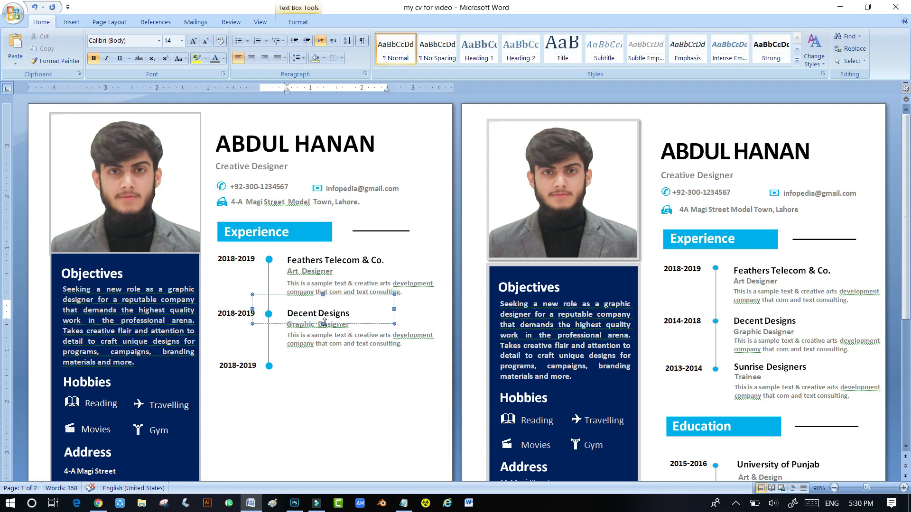
pyautogui.moveTo(359, 326); pyautogui.dragTo(304, 368)
pyautogui.hotkey('ctrl', 'Down')
pyautogui.hotkey('ctrl', 'Down')
pyautogui.hotkey('ctrl', 'Down')
pyautogui.hotkey('ctrl', 'Down')
pyautogui.hotkey('ctrl', 'Down')
pyautogui.write('Sunr')
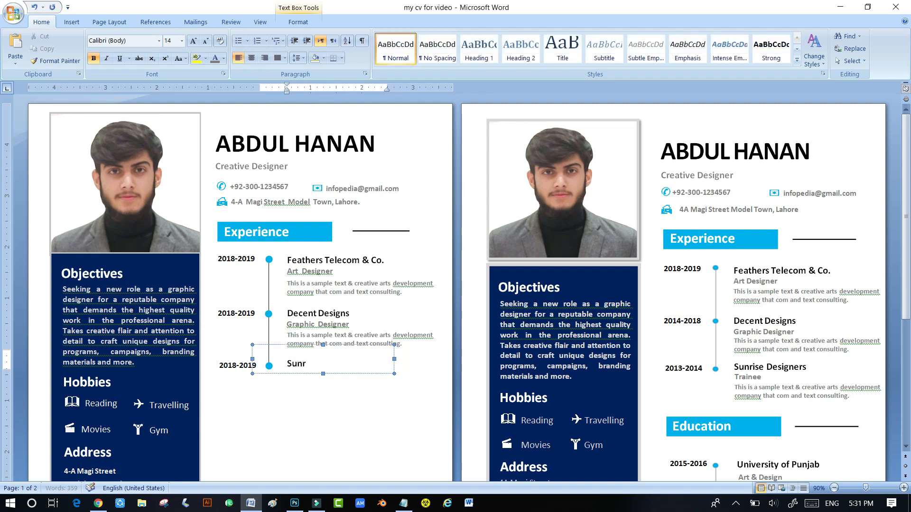
pyautogui.write('ise Designers')
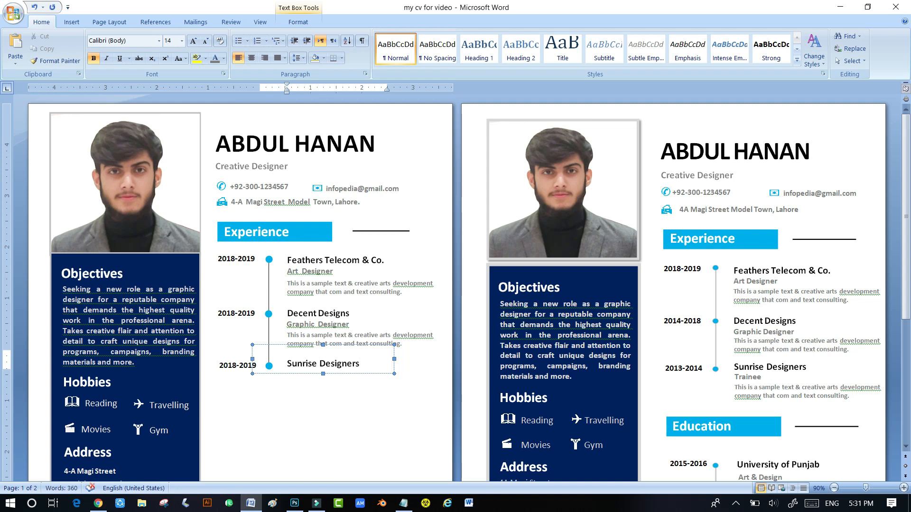
pyautogui.press('Return')
pyautogui.write('Trainee')
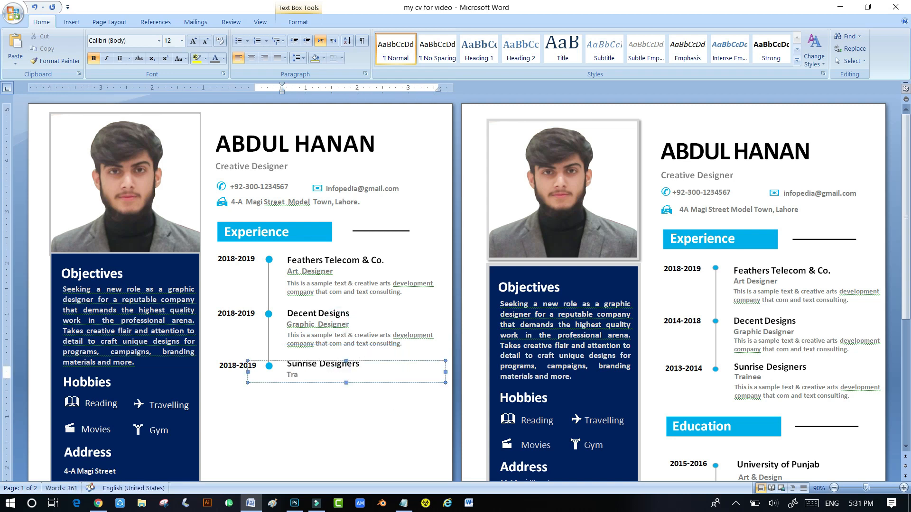
# - Copy the description box below the Trainee entry
pyautogui.click(365, 342)
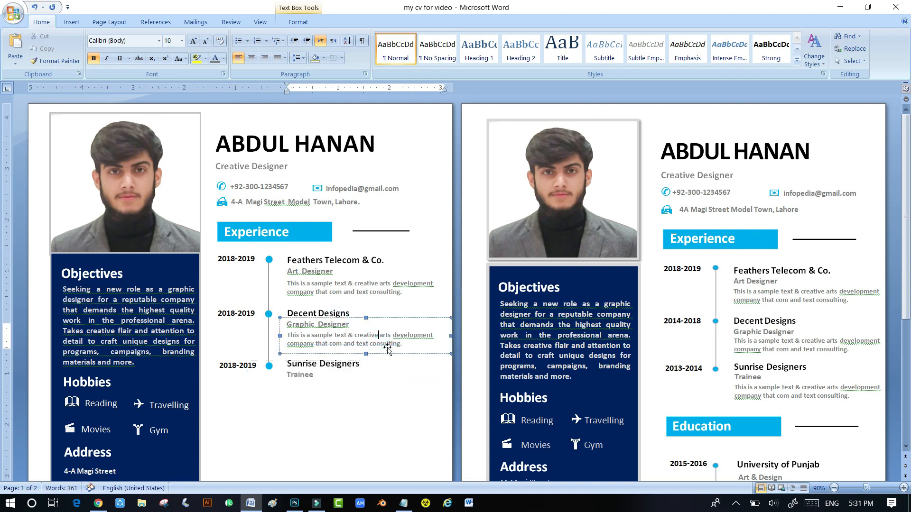
pyautogui.moveTo(390, 354); pyautogui.dragTo(389, 415)
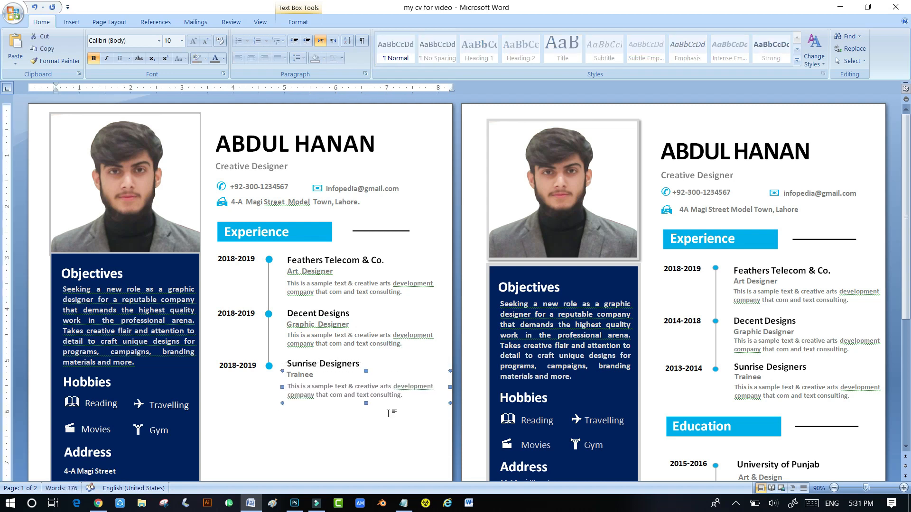
pyautogui.click(385, 429)
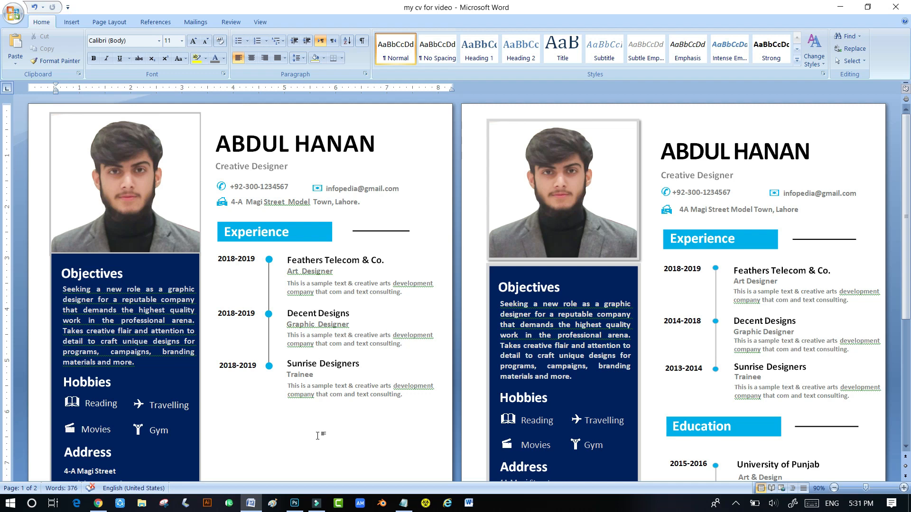
pyautogui.scroll(-3, 320, 430)
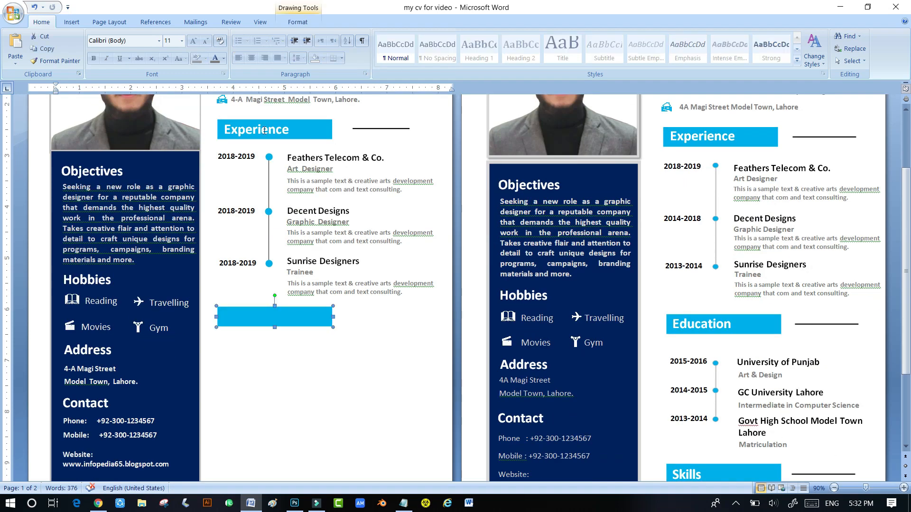
# - Copy the Experience heading onto the new blue bar and retitle it 'Education'
pyautogui.click(259, 130)
pyautogui.moveTo(269, 145); pyautogui.dragTo(270, 333)
pyautogui.write('Education')
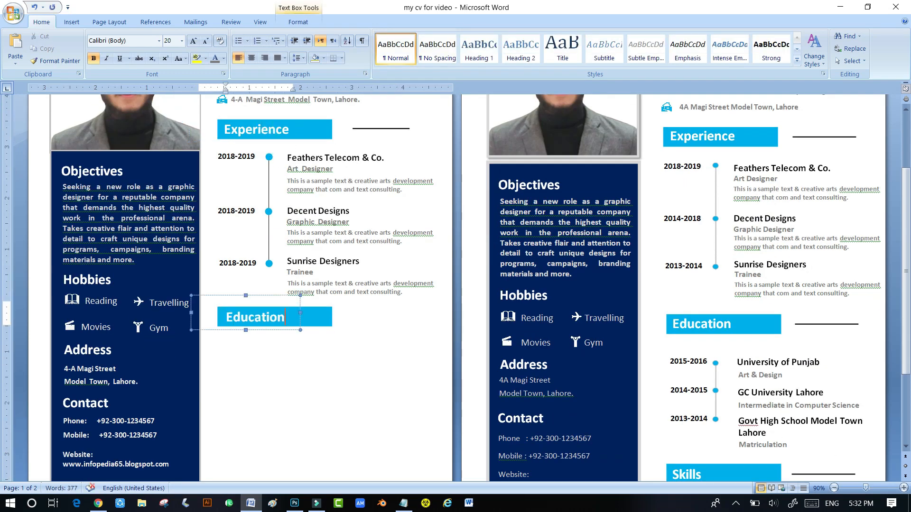
pyautogui.click(365, 368)
pyautogui.scroll(-3, 327, 359)
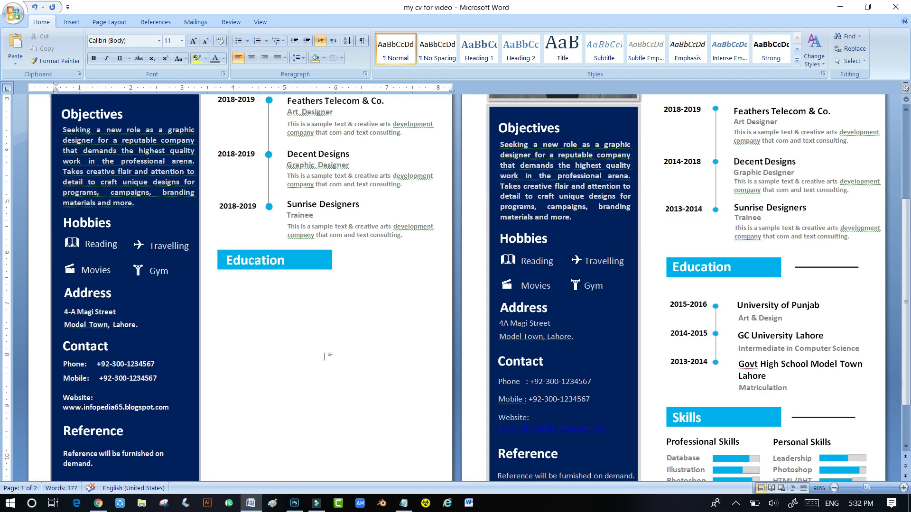
pyautogui.scroll(4, 324, 356)
pyautogui.scroll(-3, 315, 360)
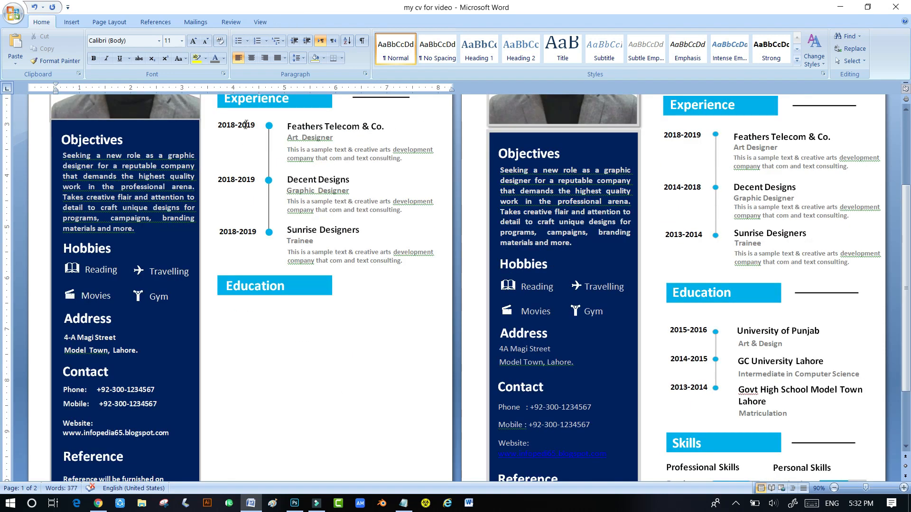
# - Copy the date boxes below Education and correct the last year to 2013-2014
pyautogui.click(246, 125)
pyautogui.moveTo(245, 126); pyautogui.dragTo(252, 331)
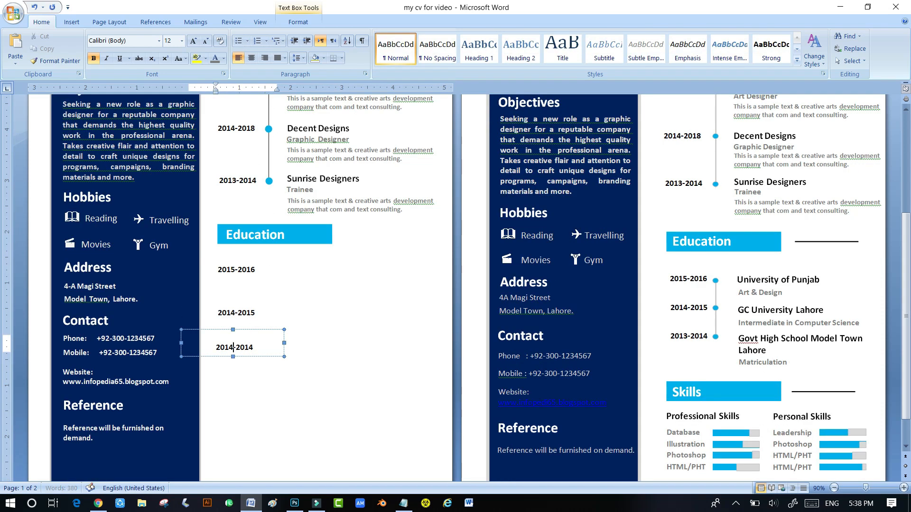
pyautogui.press('BackSpace')
pyautogui.write('3-2014')
pyautogui.click(285, 403)
pyautogui.scroll(-3, 359, 350)
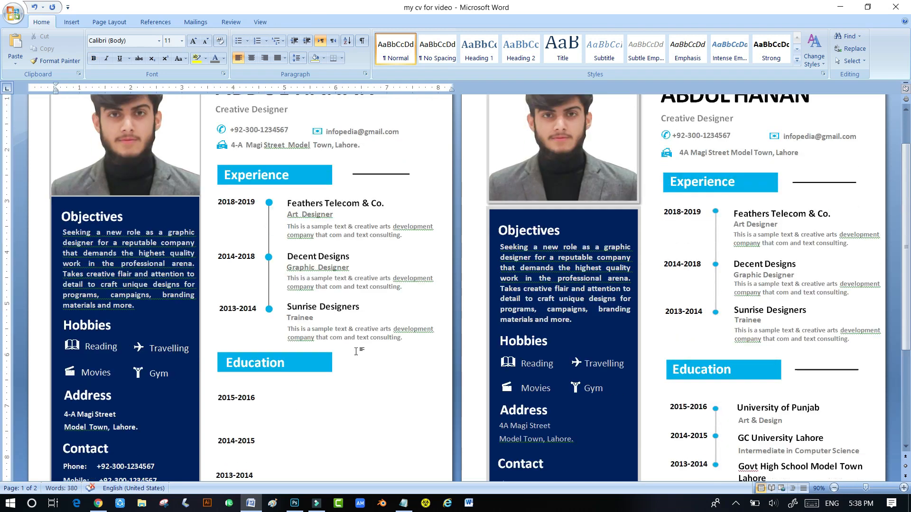
pyautogui.scroll(-2, 356, 351)
pyautogui.scroll(2, 332, 322)
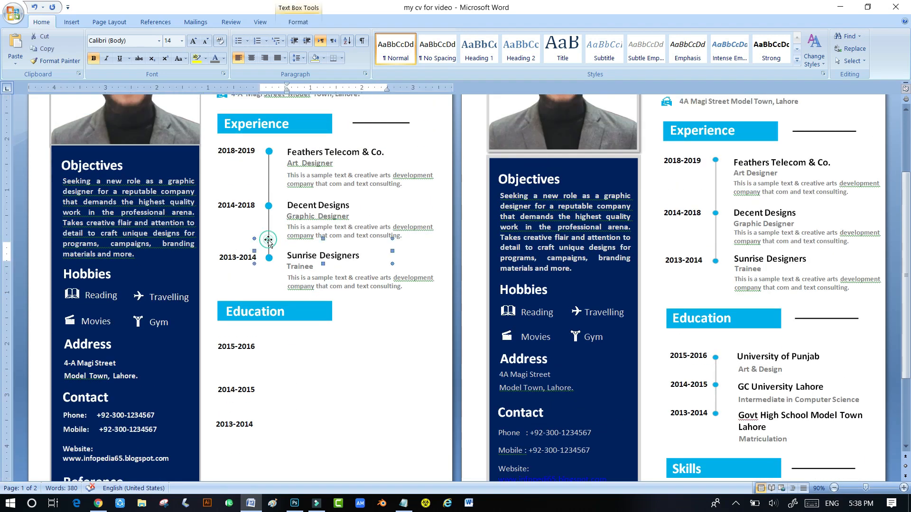
pyautogui.scroll(3, 266, 243)
# - Copy the Experience timeline line beside the Education years and shorten it to end at 2013-2014
pyautogui.click(268, 303)
pyautogui.moveTo(270, 318); pyautogui.dragTo(271, 427)
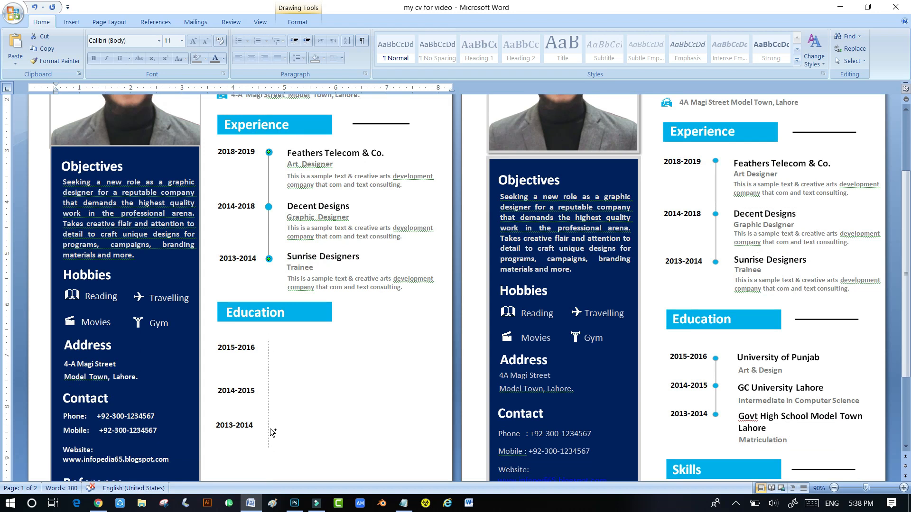
pyautogui.moveTo(272, 432); pyautogui.dragTo(272, 431)
pyautogui.moveTo(268, 454); pyautogui.dragTo(268, 426)
# - Nudge the Sunrise Designers title box to the right
pyautogui.click(269, 260)
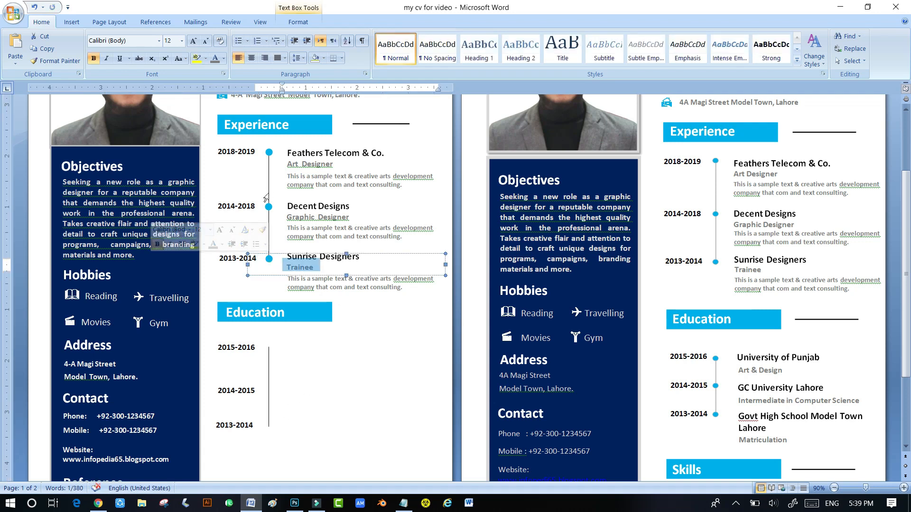
pyautogui.click(269, 208)
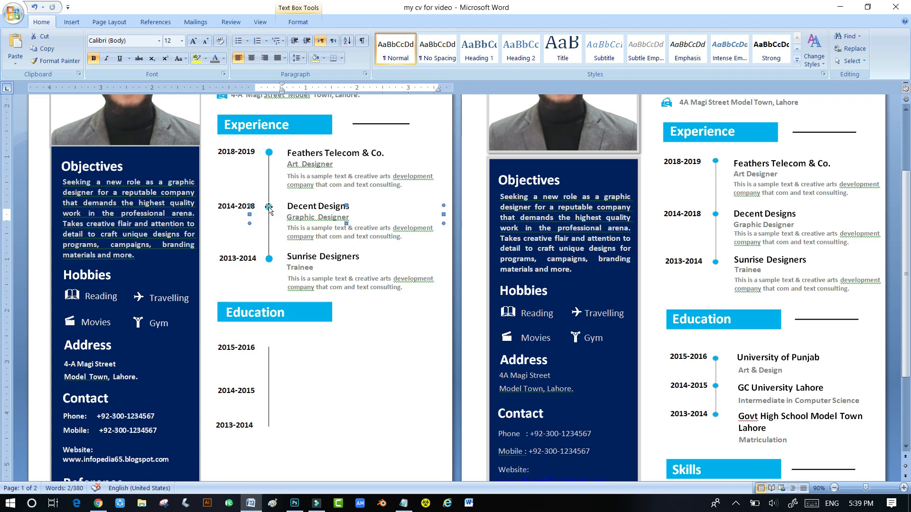
pyautogui.click(268, 151)
pyautogui.click(267, 153)
pyautogui.click(269, 152)
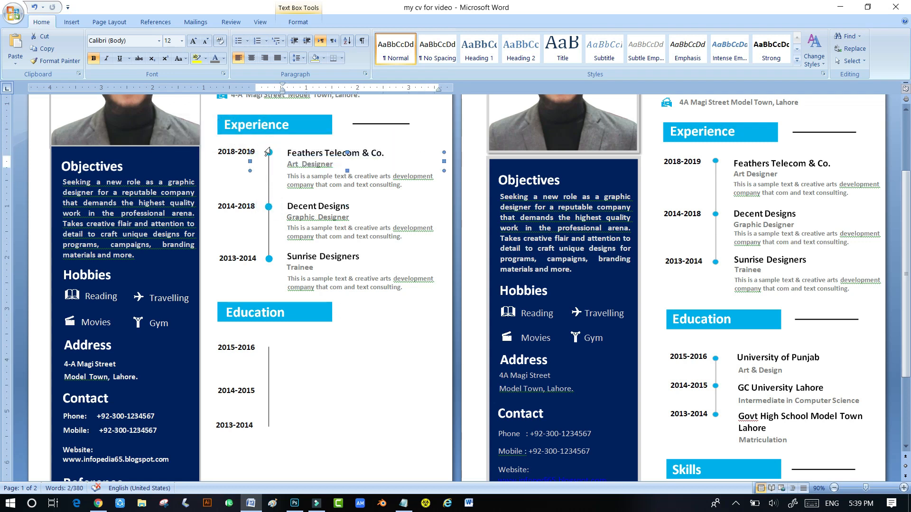
pyautogui.click(268, 152)
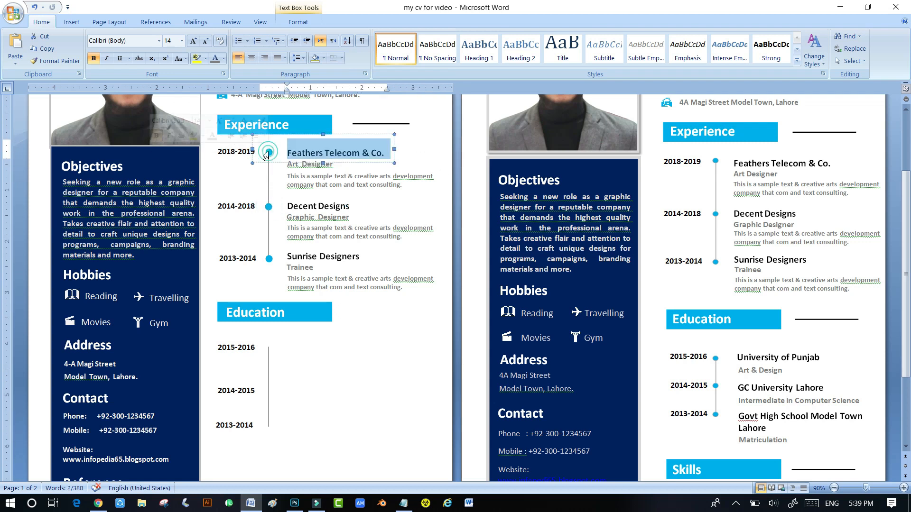
pyautogui.click(265, 207)
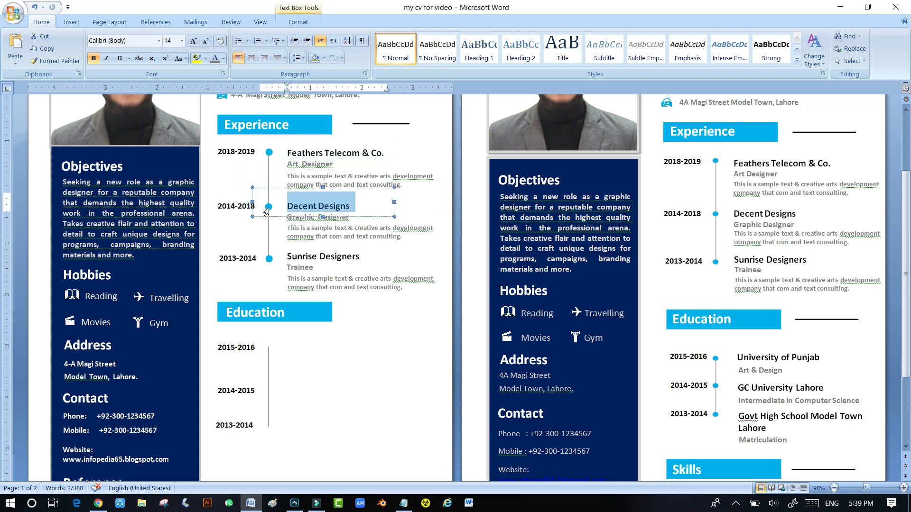
pyautogui.click(269, 208)
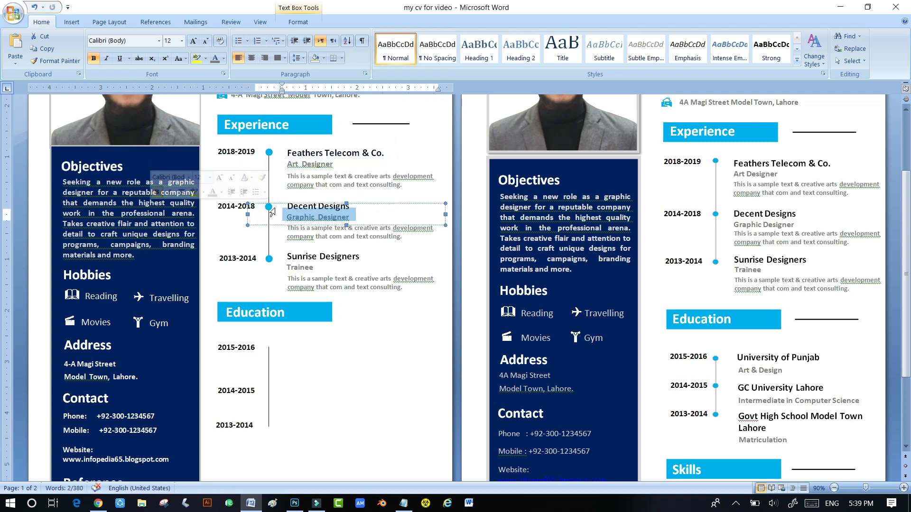
pyautogui.click(271, 260)
pyautogui.click(267, 256)
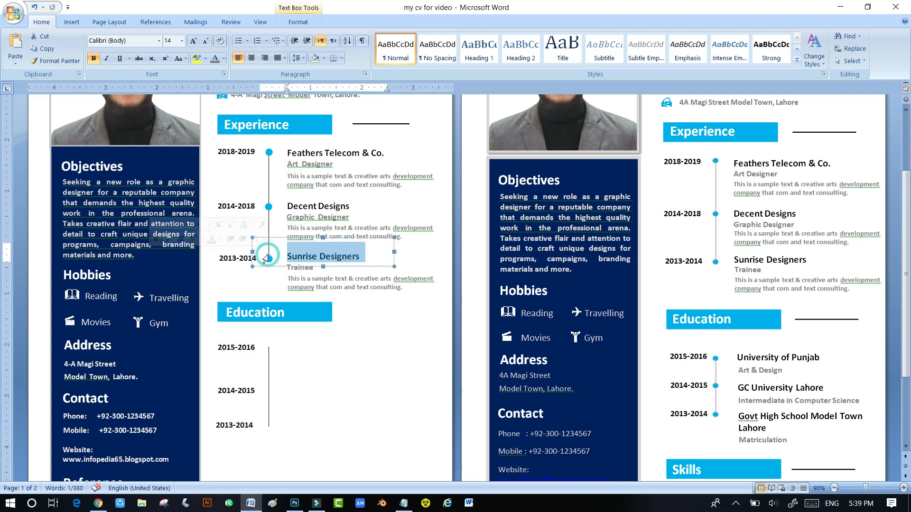
pyautogui.click(295, 254)
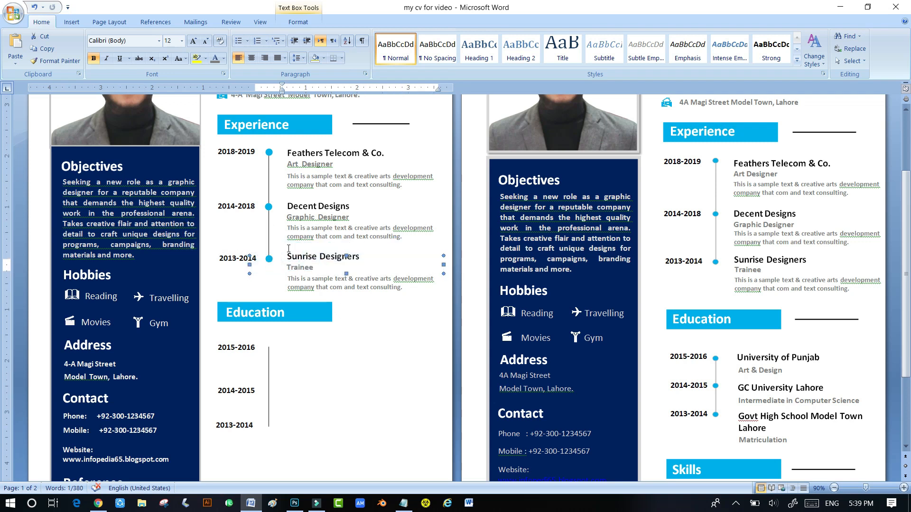
pyautogui.click(276, 238)
pyautogui.press('Right')
pyautogui.press('Right')
pyautogui.press('Right')
pyautogui.press('Right')
pyautogui.press('Right')
pyautogui.press('Right')
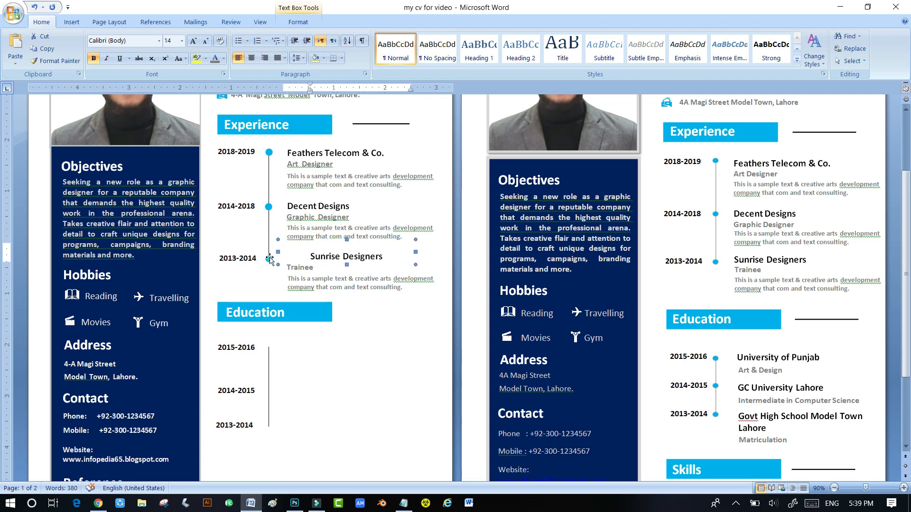
# - Shift the Trainee line right so it sits under Sunrise Designers
pyautogui.click(269, 259)
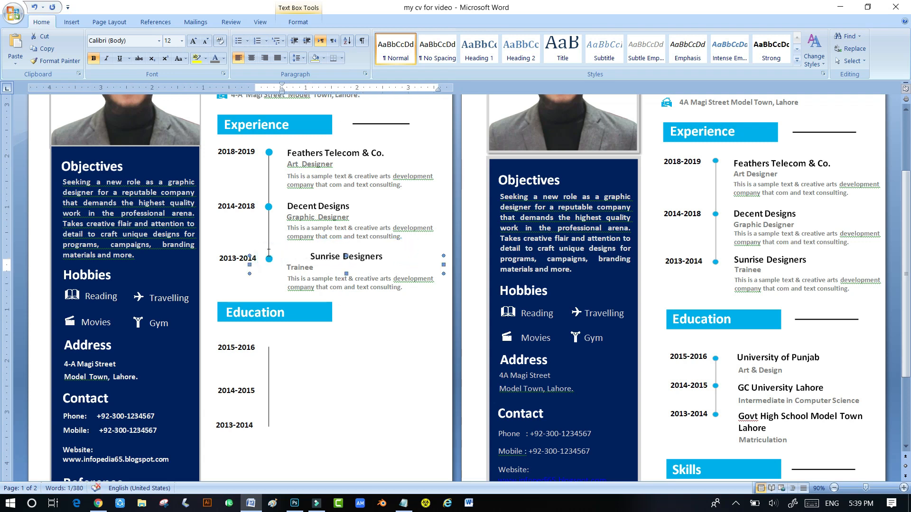
pyautogui.click(288, 256)
pyautogui.click(285, 258)
pyautogui.press('Right')
pyautogui.press('Right')
pyautogui.press('Right')
pyautogui.press('Right')
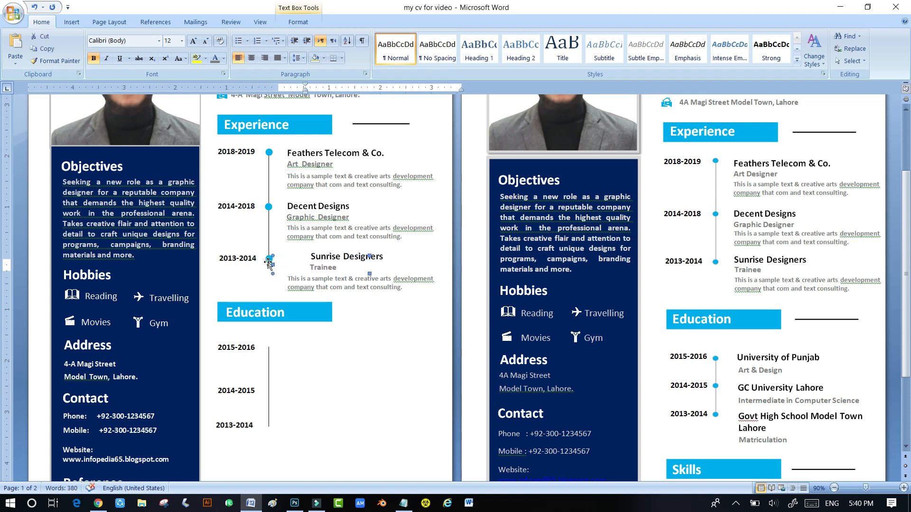
pyautogui.click(269, 259)
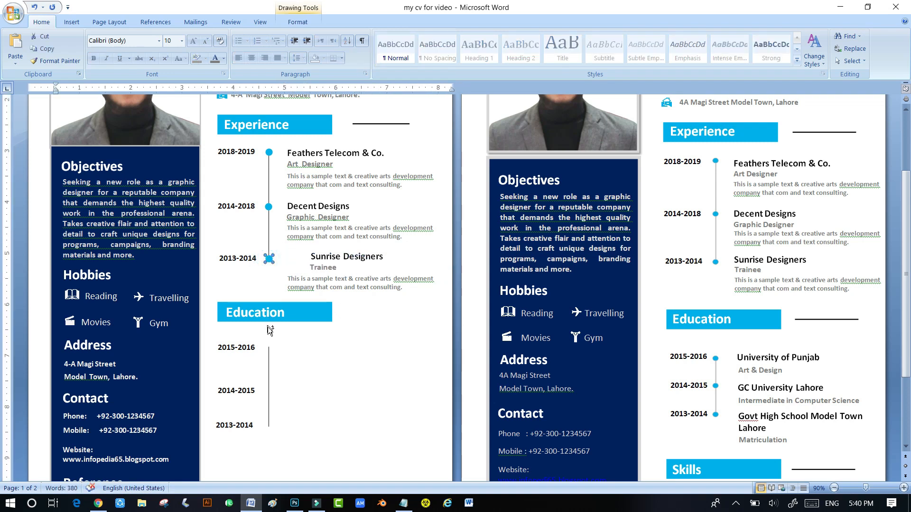
# - Copy the blue timeline dot beside the Education years 2015-2016, 2014-2015 and 2013-2014
pyautogui.moveTo(269, 349); pyautogui.dragTo(268, 348)
pyautogui.moveTo(270, 351); pyautogui.dragTo(269, 429)
pyautogui.click(365, 401)
pyautogui.scroll(-8, 364, 389)
pyautogui.scroll(1, 364, 376)
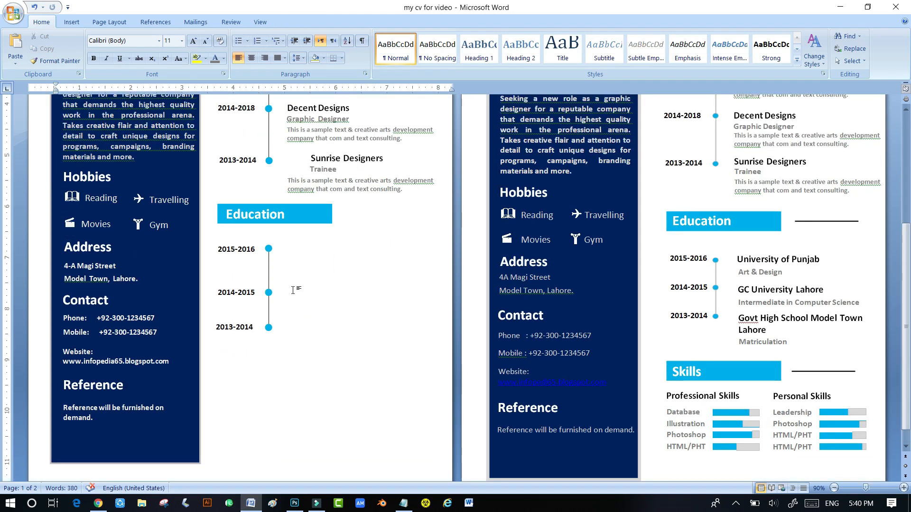
pyautogui.scroll(8, 292, 291)
# - Nudge the Sunrise Designers box left so 'Trainee' lines up with the other job entries
pyautogui.click(327, 374)
pyautogui.click(297, 364)
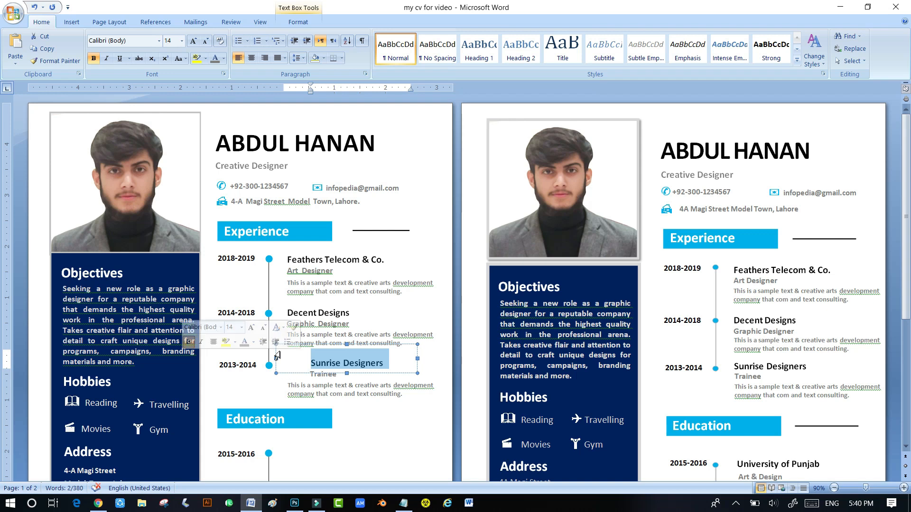
pyautogui.click(277, 353)
pyautogui.press('Left')
pyautogui.press('Left')
pyautogui.press('Left')
pyautogui.press('Left')
pyautogui.press('Left')
pyautogui.press('Left')
pyautogui.press('Left')
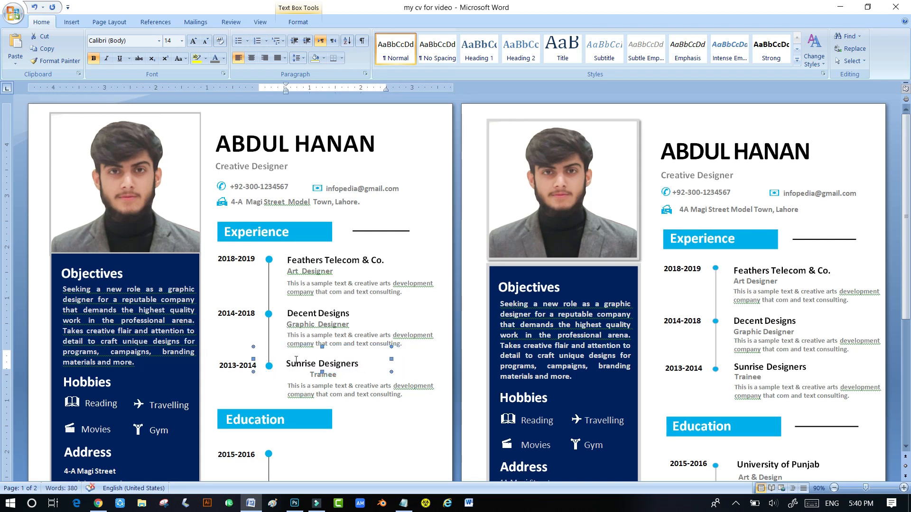
pyautogui.click(311, 372)
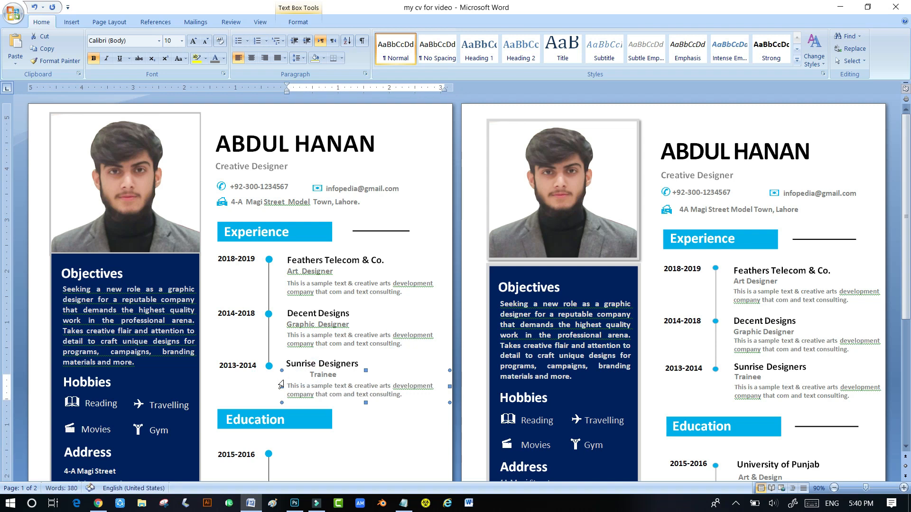
pyautogui.click(313, 374)
pyautogui.click(269, 376)
pyautogui.press('Left')
pyautogui.press('Left')
pyautogui.press('Left')
pyautogui.press('Left')
pyautogui.press('Left')
pyautogui.press('Left')
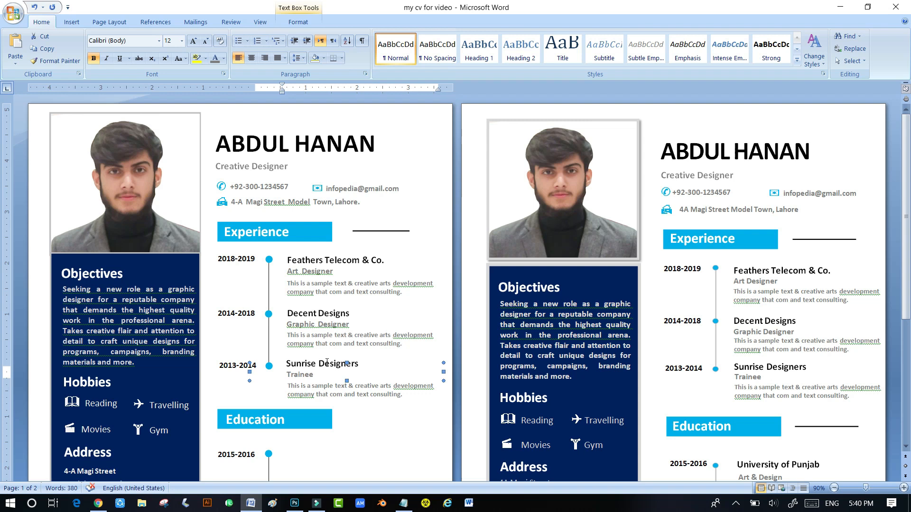
# - Copy the 'Feathers Telecom & Co.' title box beside the 2015-2016 Education dot
pyautogui.scroll(-3, 368, 354)
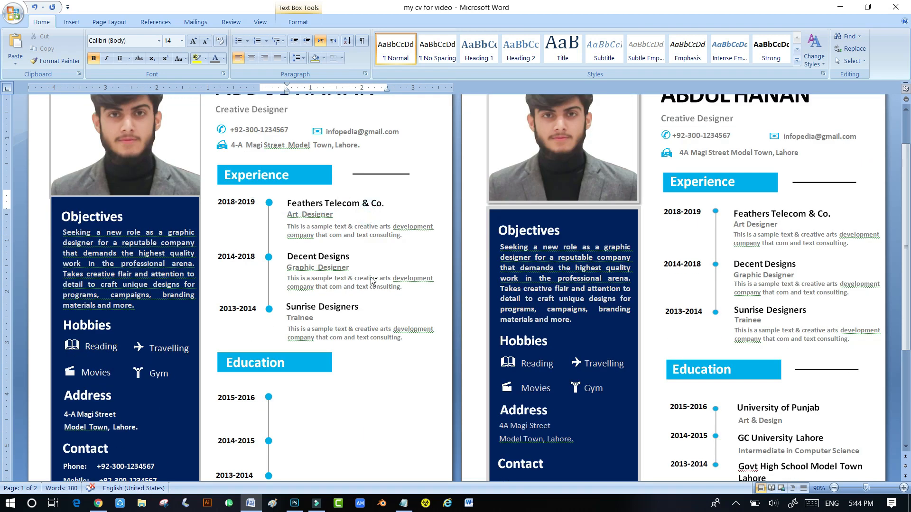
pyautogui.moveTo(374, 282); pyautogui.dragTo(379, 416)
pyautogui.press('Up')
pyautogui.press('Up')
pyautogui.press('Up')
pyautogui.press('Up')
pyautogui.press('Up')
pyautogui.press('Up')
pyautogui.press('Left')
pyautogui.press('Left')
pyautogui.press('Up')
# - Copy the Art Designer subtitle box beneath the new Education title and align it
pyautogui.press('Left')
pyautogui.press('Left')
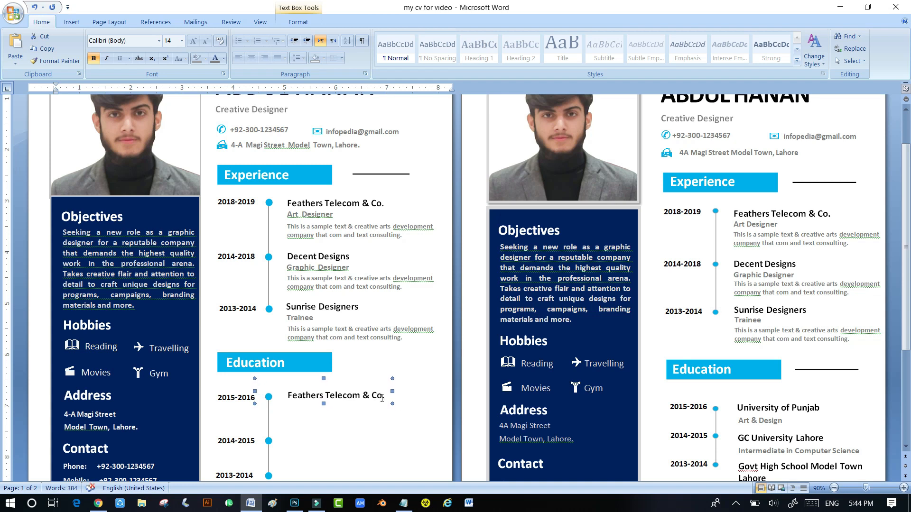
pyautogui.click(329, 209)
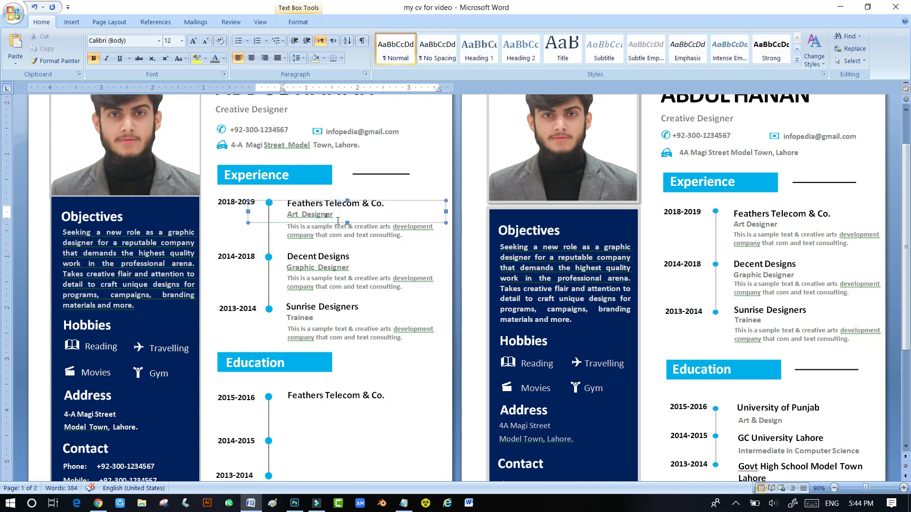
pyautogui.moveTo(337, 221); pyautogui.dragTo(330, 411)
pyautogui.hotkey('ctrl', 'Right')
pyautogui.hotkey('ctrl', 'Right')
pyautogui.hotkey('ctrl', 'Right')
pyautogui.hotkey('ctrl', 'Right')
pyautogui.hotkey('ctrl', 'Right')
pyautogui.hotkey('ctrl', 'Right')
pyautogui.hotkey('ctrl', 'Right')
pyautogui.hotkey('ctrl', 'Right')
pyautogui.hotkey('ctrl', 'Right')
pyautogui.hotkey('ctrl', 'Right')
pyautogui.hotkey('ctrl', 'Right')
pyautogui.hotkey('ctrl', 'Right')
pyautogui.hotkey('ctrl', 'Right')
pyautogui.hotkey('ctrl', 'Right')
pyautogui.hotkey('ctrl', 'Right')
pyautogui.hotkey('ctrl', 'Right')
pyautogui.hotkey('ctrl', 'Up')
pyautogui.hotkey('ctrl', 'Up')
pyautogui.hotkey('ctrl', 'Up')
pyautogui.hotkey('ctrl', 'Up')
pyautogui.hotkey('ctrl', 'Up')
pyautogui.hotkey('ctrl', 'Up')
pyautogui.hotkey('ctrl', 'Up')
pyautogui.hotkey('ctrl', 'Up')
pyautogui.hotkey('ctrl', 'Up')
pyautogui.hotkey('ctrl', 'Up')
pyautogui.hotkey('ctrl', 'Up')
pyautogui.hotkey('ctrl', 'Up')
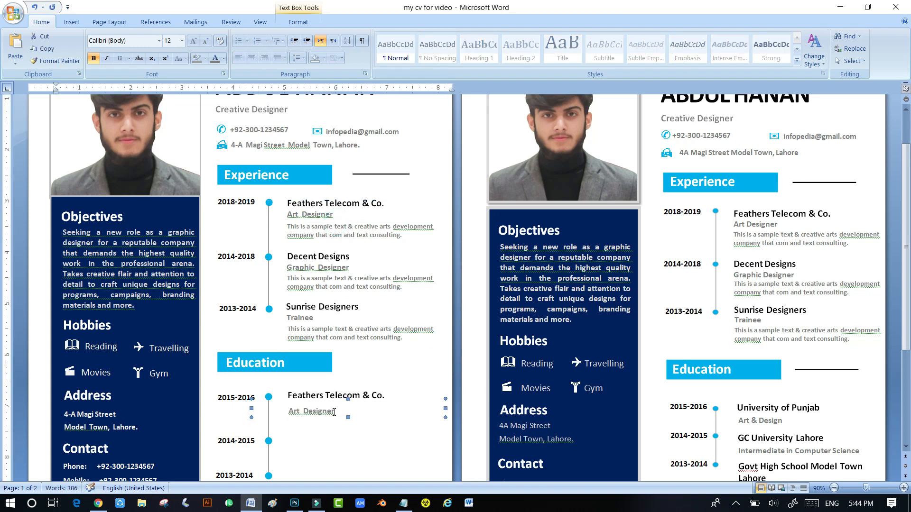
pyautogui.hotkey('ctrl', 'Down')
pyautogui.hotkey('ctrl', 'Down')
pyautogui.hotkey('ctrl', 'Down')
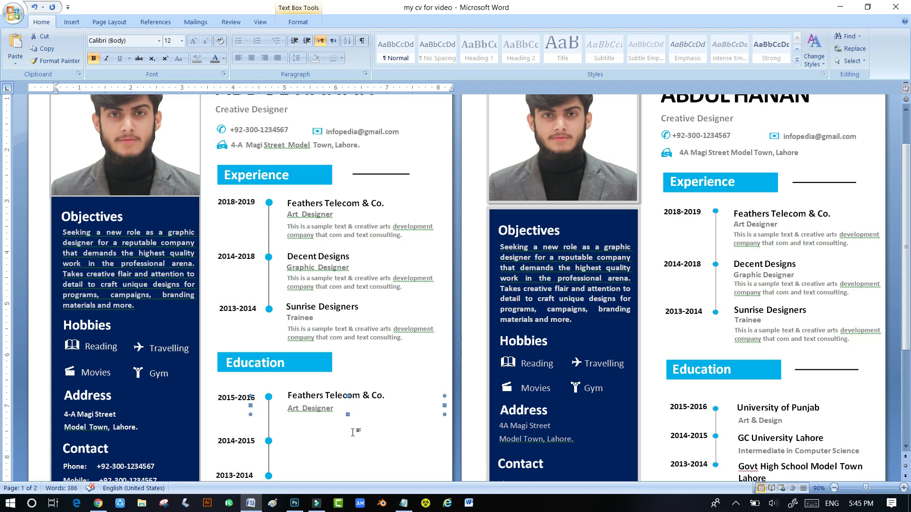
# - Retype the copied Education title as 'University of Punjab'
pyautogui.click(356, 391)
pyautogui.moveTo(386, 394); pyautogui.dragTo(286, 396)
pyautogui.write('Univ')
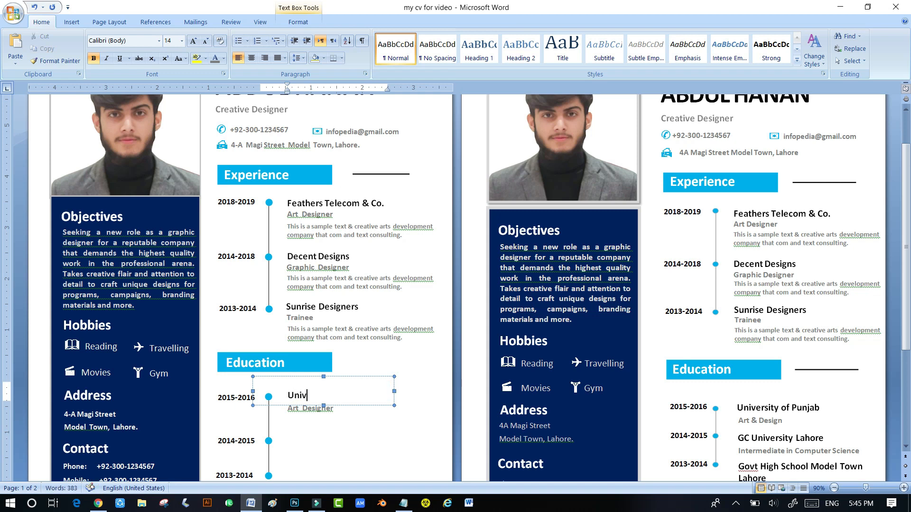
pyautogui.write('ersity of The  Punjab')
pyautogui.press('BackSpace')
pyautogui.press('BackSpace')
pyautogui.press('BackSpace')
pyautogui.press('BackSpace')
pyautogui.press('BackSpace')
pyautogui.press('BackSpace')
pyautogui.press('BackSpace')
pyautogui.press('BackSpace')
pyautogui.press('BackSpace')
pyautogui.press('BackSpace')
pyautogui.press('BackSpace')
pyautogui.press('BackSpace')
pyautogui.write('Punjab')
# - Copy the University of Punjab title box beside the 2014-2015 dot
pyautogui.scroll(1, 305, 447)
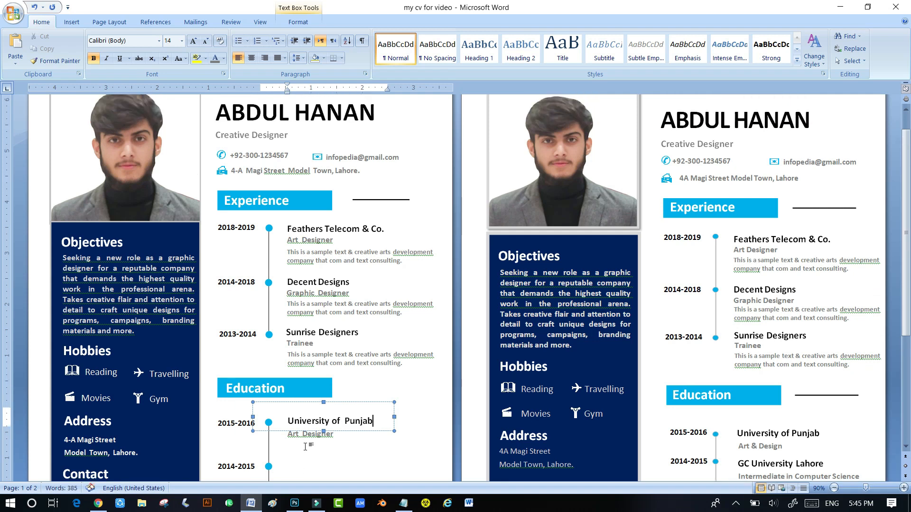
pyautogui.scroll(-5, 281, 286)
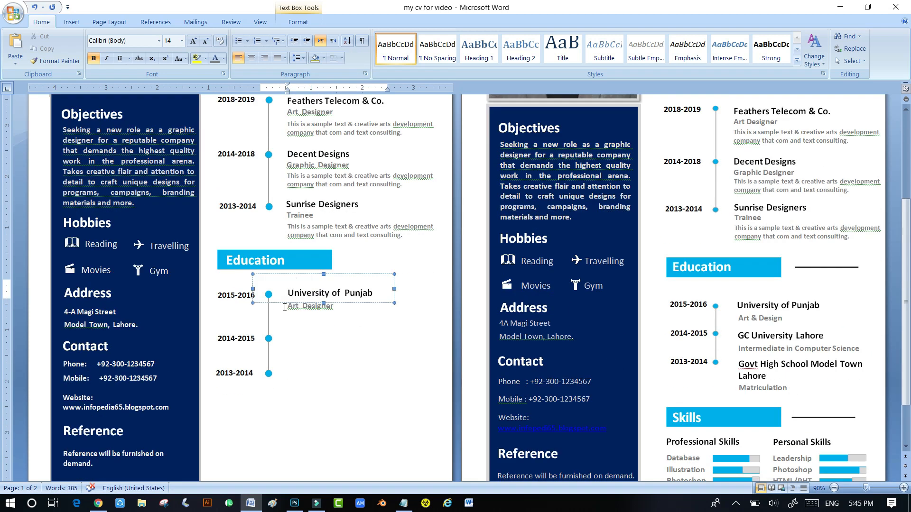
pyautogui.moveTo(279, 305); pyautogui.dragTo(382, 348)
# - Retype the copied 2014-2015 title as 'GC University' and nudge its box up
pyautogui.click(291, 337)
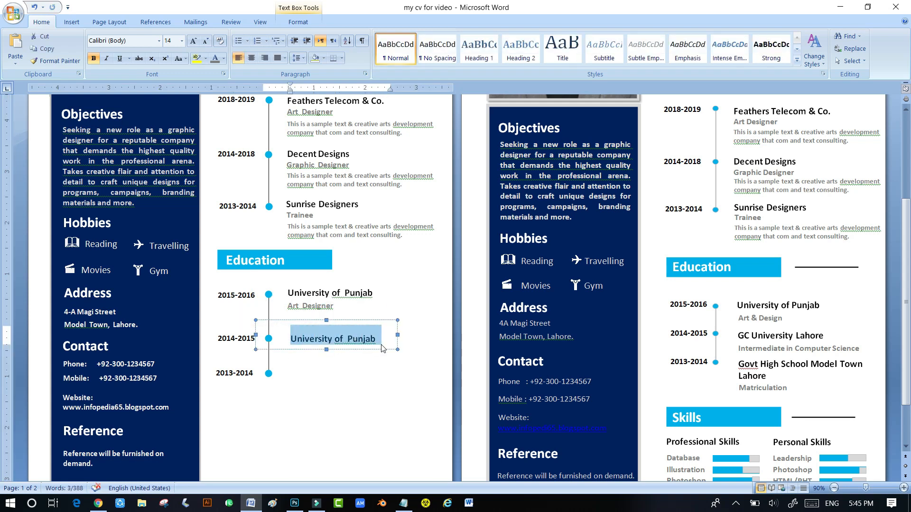
pyautogui.write('GC University')
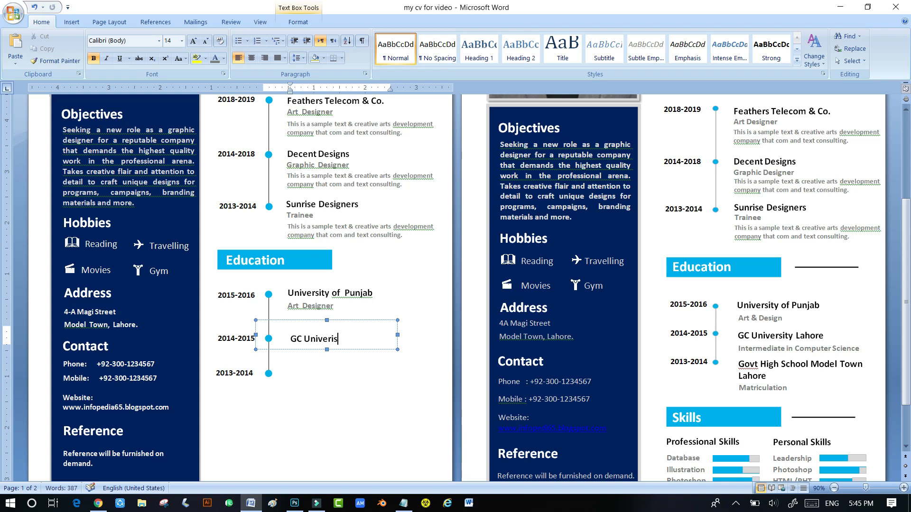
pyautogui.click(368, 323)
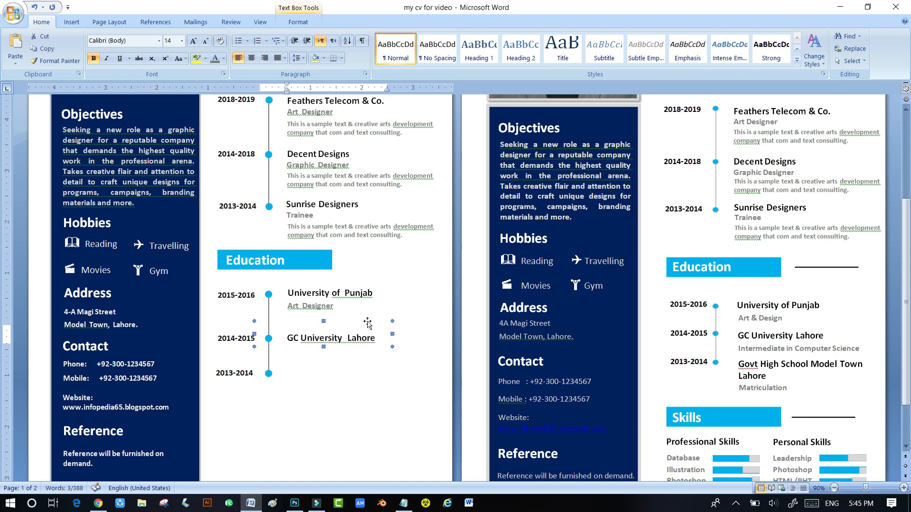
pyautogui.press('Up')
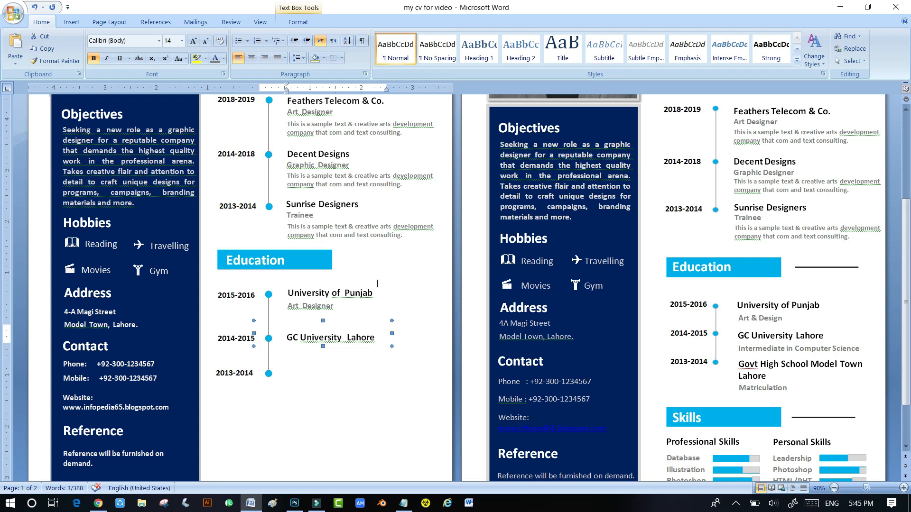
# - Paste a subtitle reading 'Intermediate in Computer Science' under it, then copy the title to 2013-2014
pyautogui.click(301, 313)
pyautogui.click(306, 360)
pyautogui.write('Art Designer')
pyautogui.press('Left')
pyautogui.press('Left')
pyautogui.press('Left')
pyautogui.press('Down')
pyautogui.press('Down')
pyautogui.press('Down')
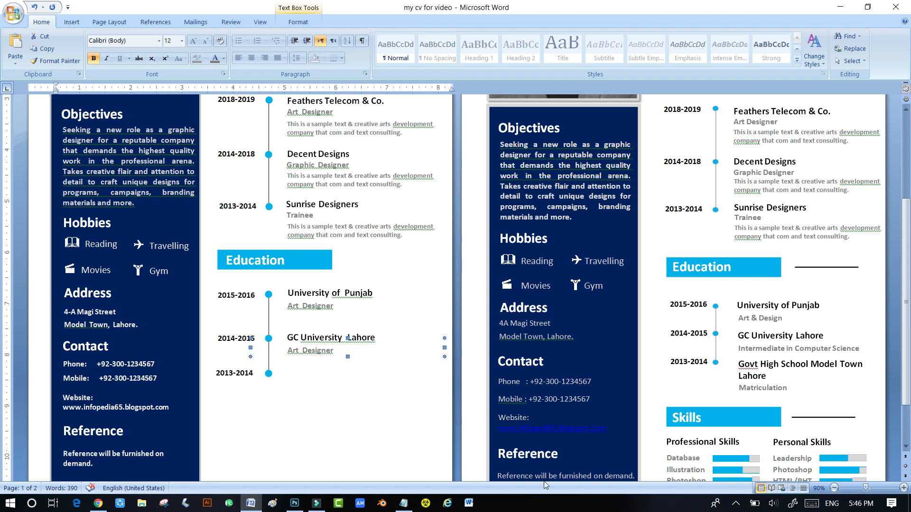
pyautogui.moveTo(347, 354); pyautogui.dragTo(288, 352)
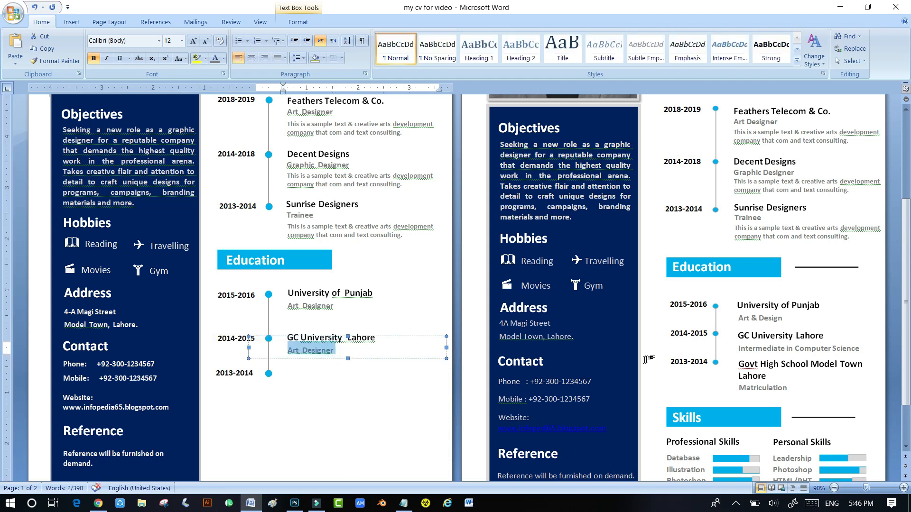
pyautogui.write('Intermi')
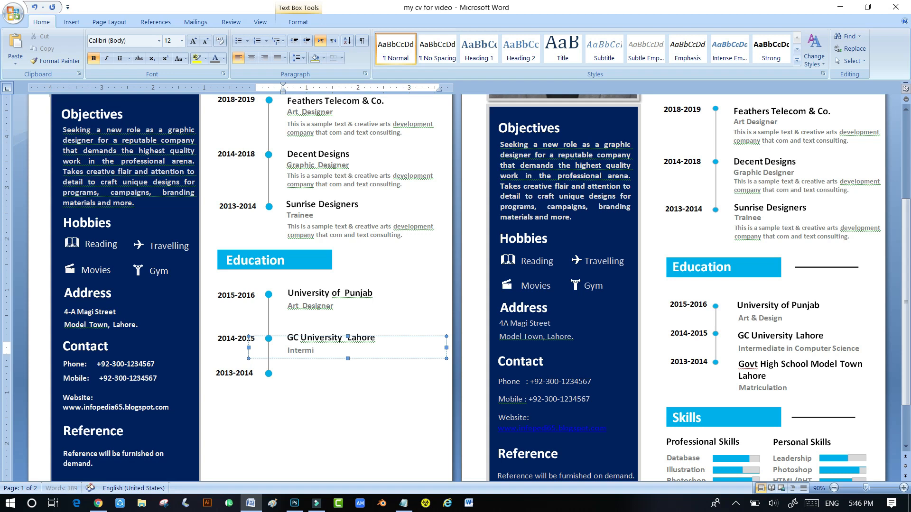
pyautogui.write('deat')
pyautogui.press('BackSpace')
pyautogui.press('BackSpace')
pyautogui.write('ate in Computer Science')
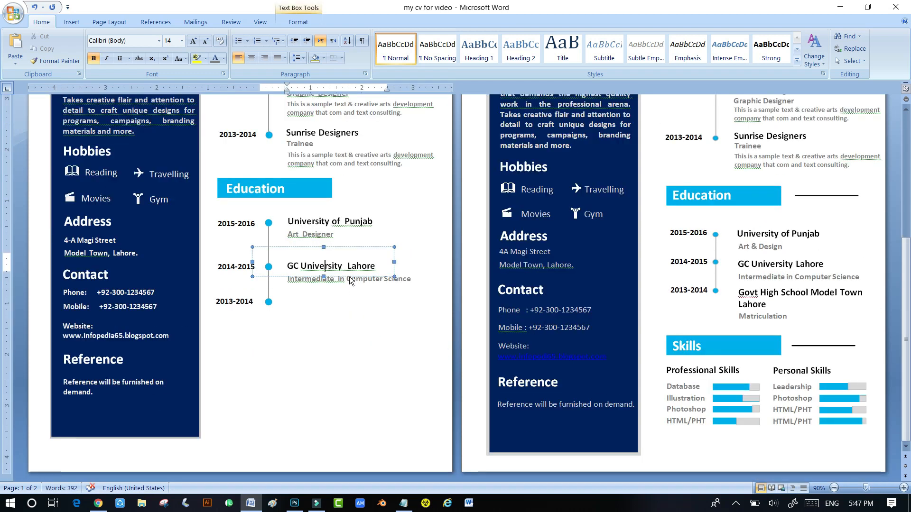
pyautogui.moveTo(350, 274); pyautogui.dragTo(295, 310)
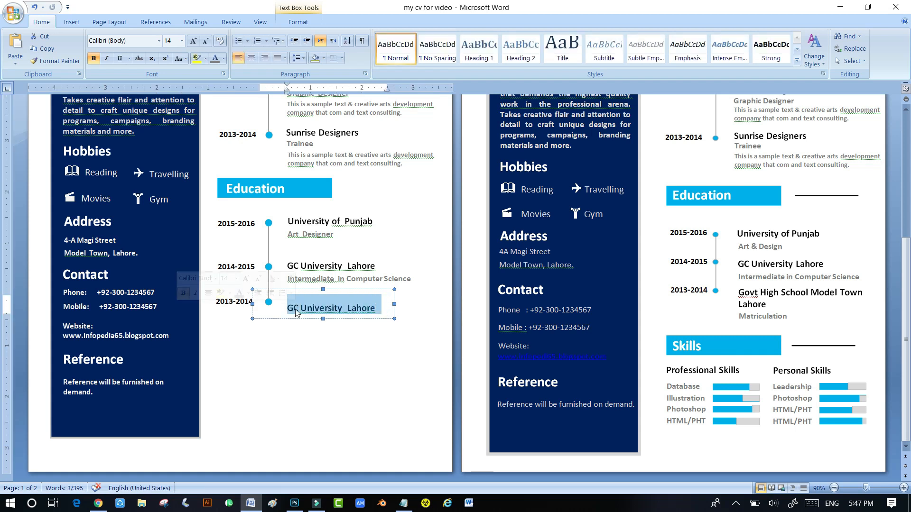
pyautogui.write('Govt High School ')
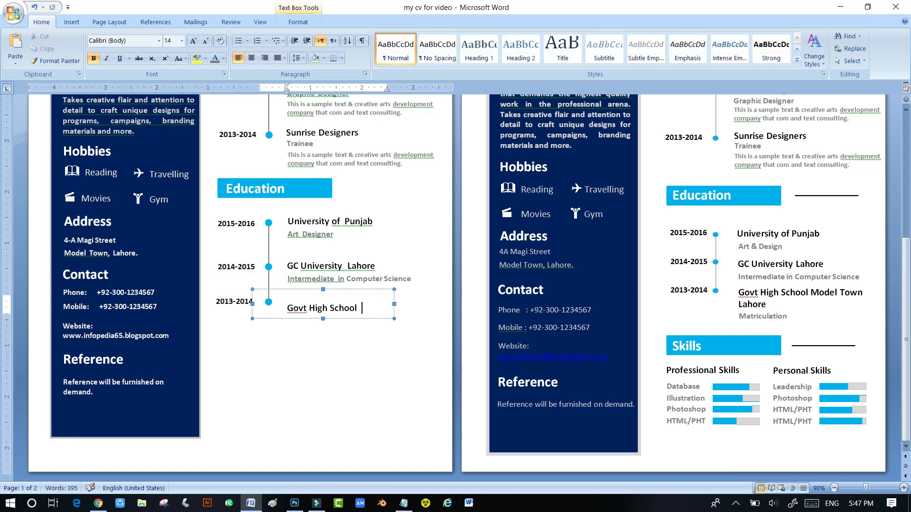
pyautogui.write('Model To')
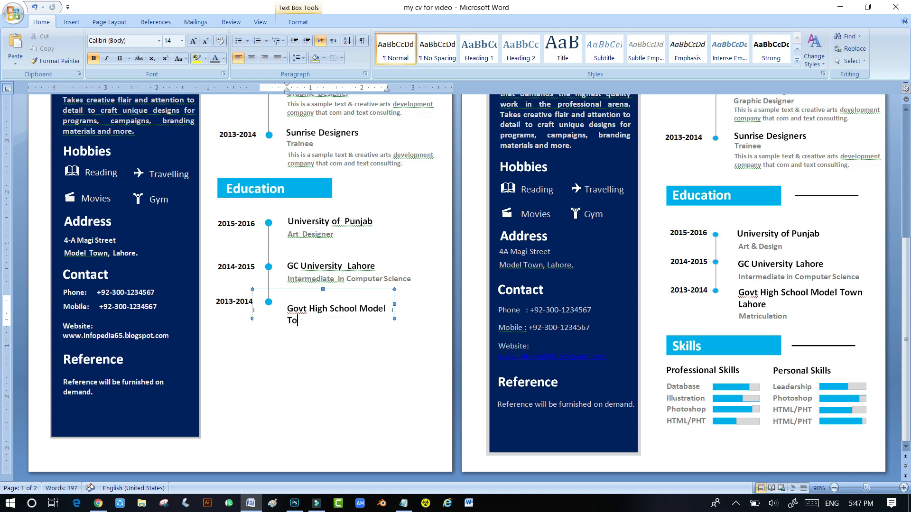
pyautogui.write('wn Lahore')
pyautogui.click(394, 309)
pyautogui.moveTo(393, 310); pyautogui.dragTo(423, 311)
pyautogui.press('Up')
pyautogui.press('Up')
pyautogui.press('Up')
pyautogui.press('Up')
pyautogui.press('Up')
pyautogui.press('Up')
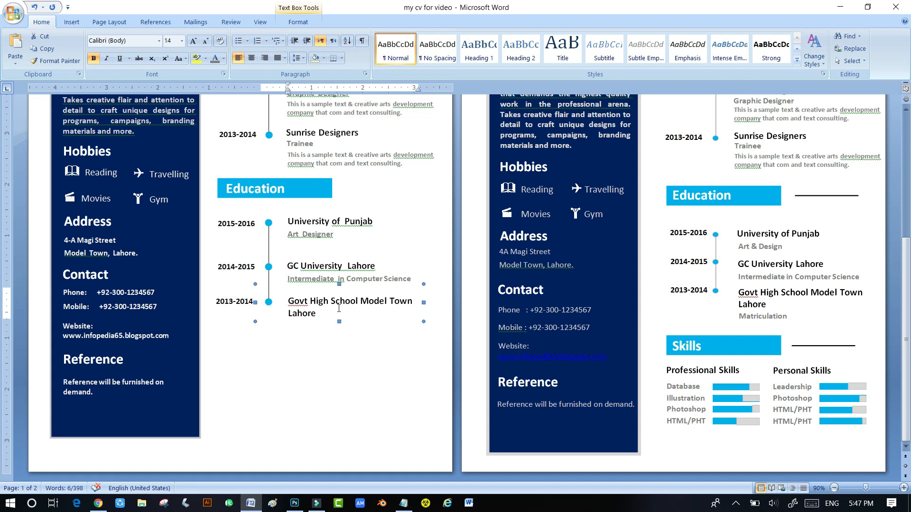
pyautogui.click(329, 327)
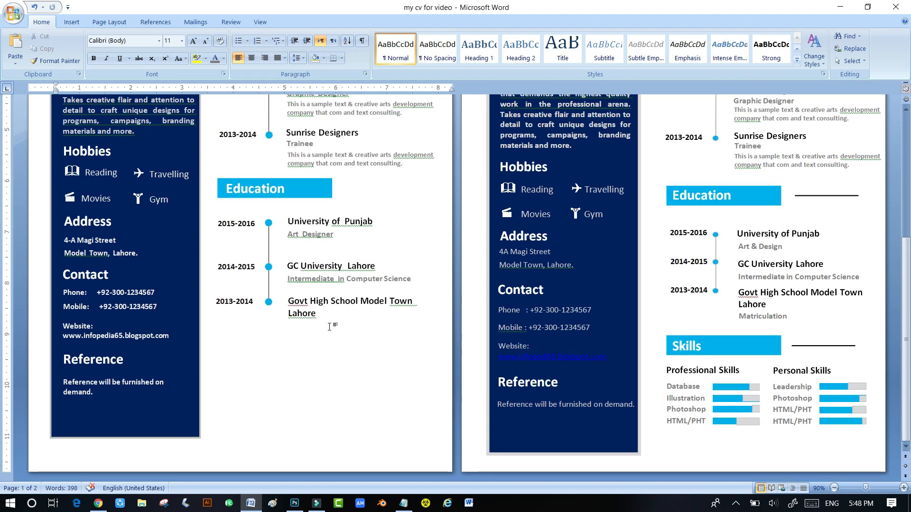
pyautogui.click(314, 288)
pyautogui.moveTo(313, 287); pyautogui.dragTo(313, 339)
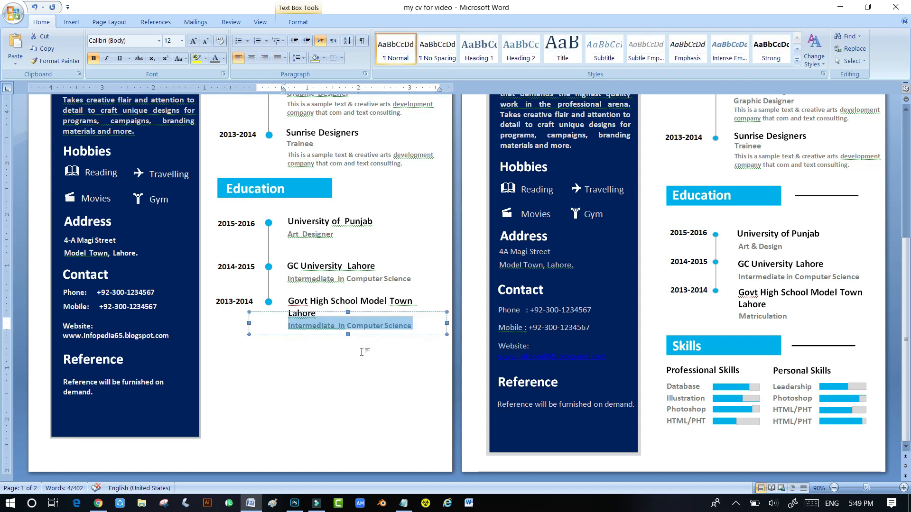
pyautogui.write('Matriculation')
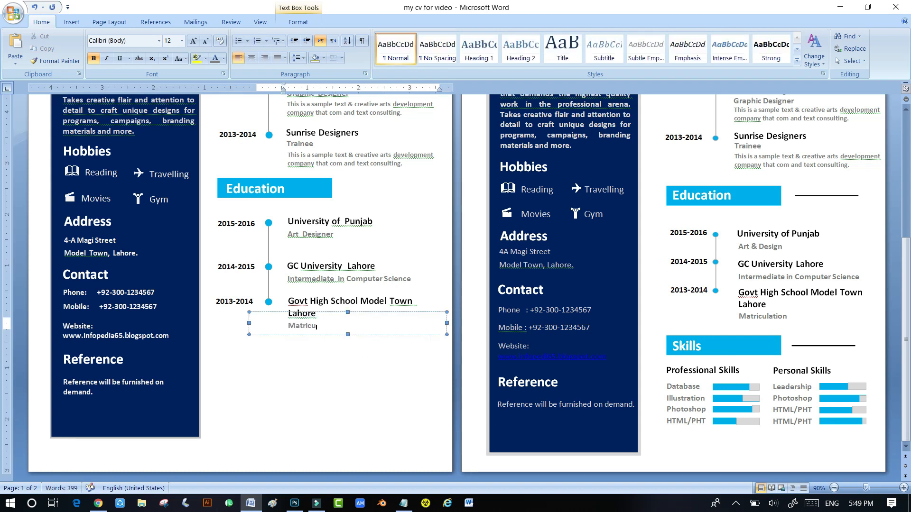
pyautogui.click(342, 371)
pyautogui.scroll(8, 342, 372)
pyautogui.scroll(-6, 364, 367)
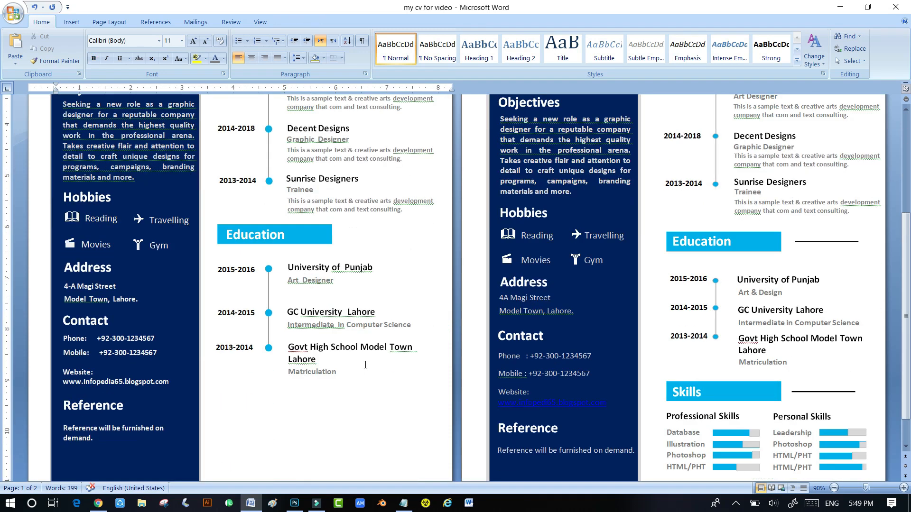
pyautogui.scroll(7, 366, 366)
pyautogui.scroll(-6, 365, 364)
pyautogui.scroll(-3, 365, 365)
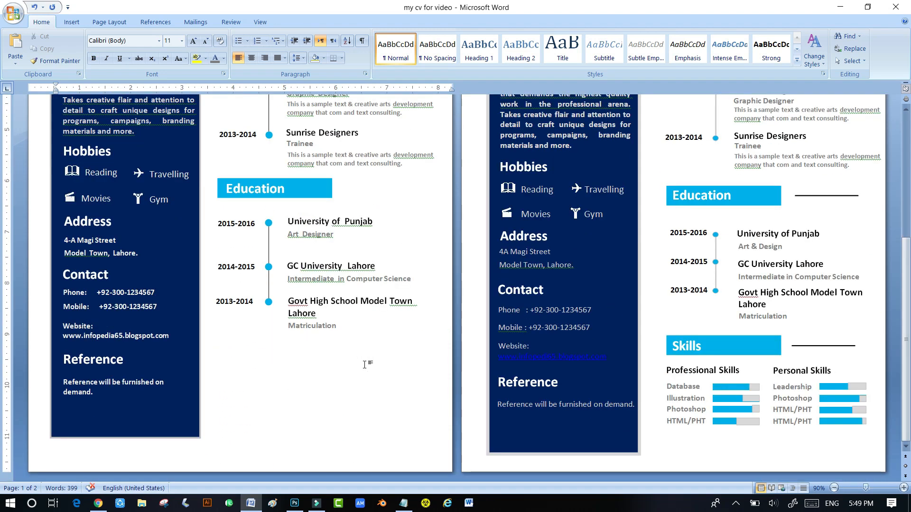
pyautogui.scroll(9, 327, 361)
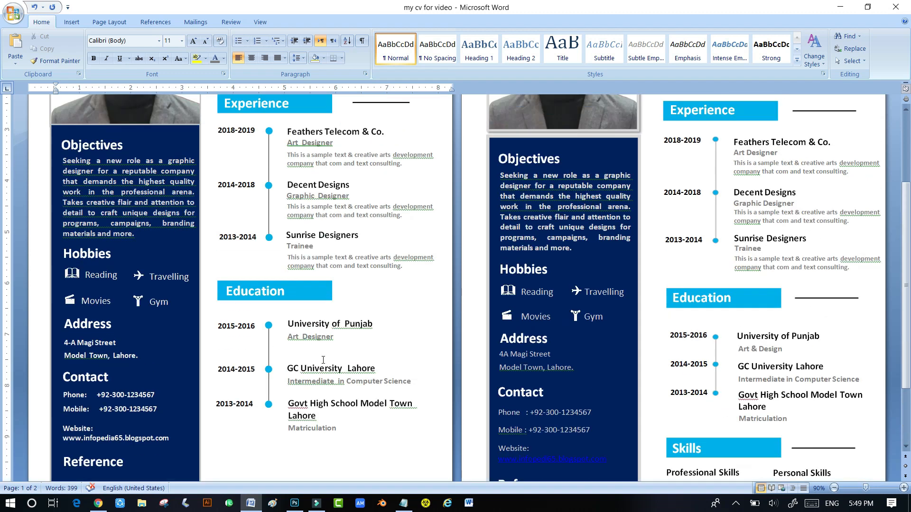
pyautogui.scroll(-9, 322, 360)
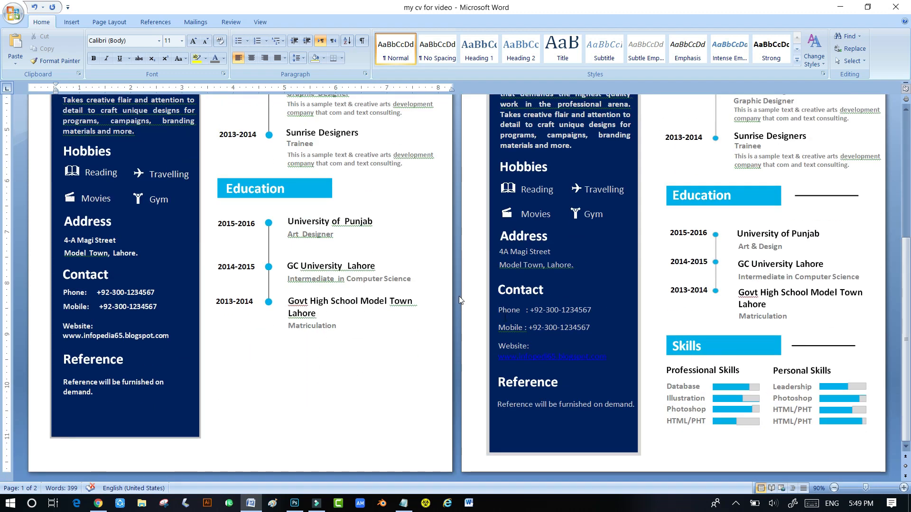
pyautogui.scroll(4, 343, 278)
# - Copy the short Experience heading line beside the Education heading
pyautogui.click(361, 102)
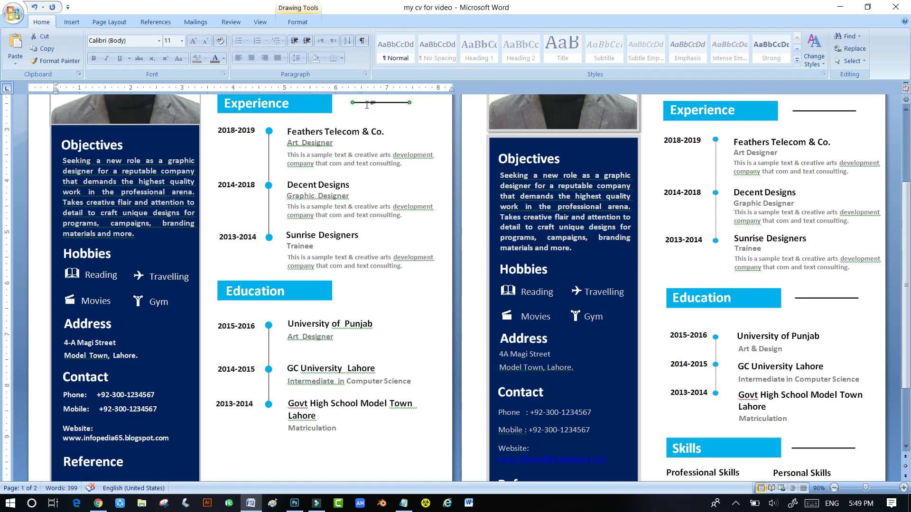
pyautogui.moveTo(369, 104); pyautogui.dragTo(371, 295)
pyautogui.scroll(-4, 309, 302)
# - Duplicate the blue Education banner and heading below Education and retype the heading as 'Skills'
pyautogui.click(322, 184)
pyautogui.moveTo(302, 192); pyautogui.dragTo(297, 356)
pyautogui.press('Right')
pyautogui.press('Right')
pyautogui.press('Right')
pyautogui.press('Right')
pyautogui.press('Right')
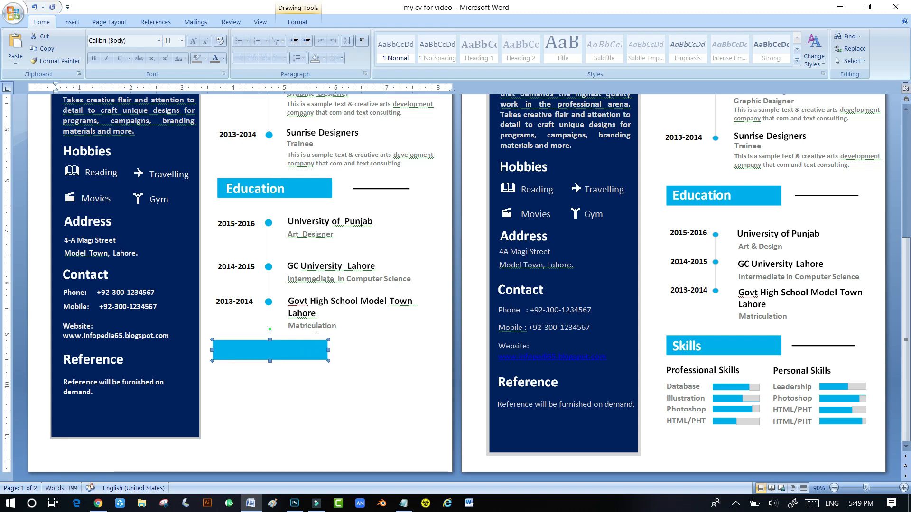
pyautogui.click(269, 203)
pyautogui.moveTo(269, 204); pyautogui.dragTo(280, 365)
pyautogui.press('Left')
pyautogui.press('Left')
pyautogui.press('Left')
pyautogui.press('Left')
pyautogui.press('Left')
pyautogui.press('Left')
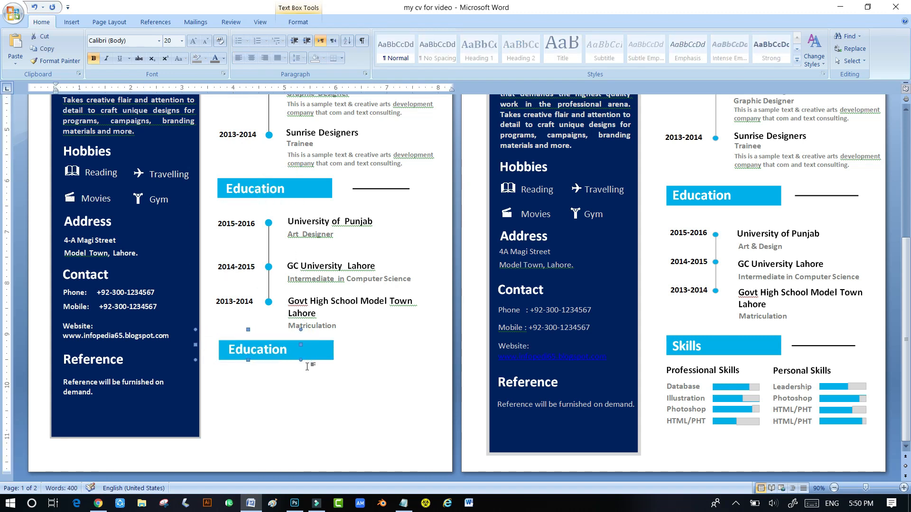
pyautogui.moveTo(294, 351); pyautogui.dragTo(231, 350)
pyautogui.write('Skills')
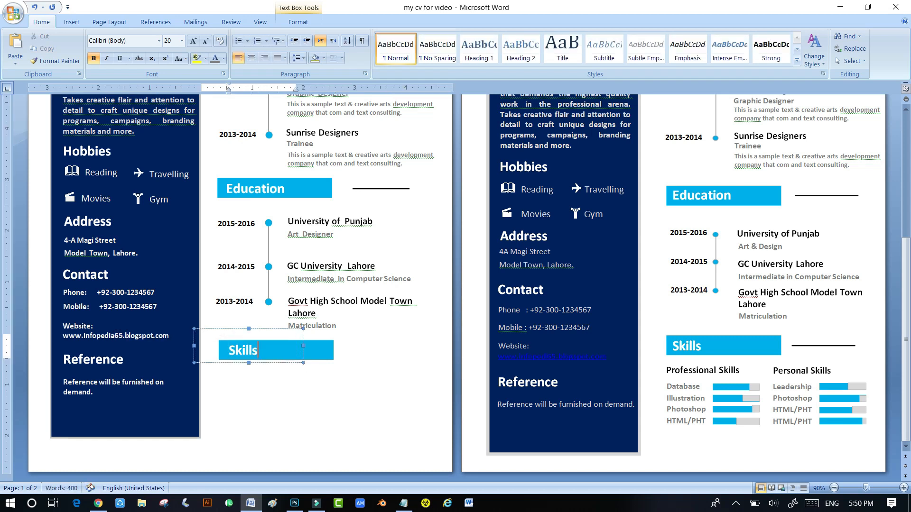
pyautogui.click(380, 200)
# - Copy the Education line beside the new Skills heading
pyautogui.scroll(-5, 380, 208)
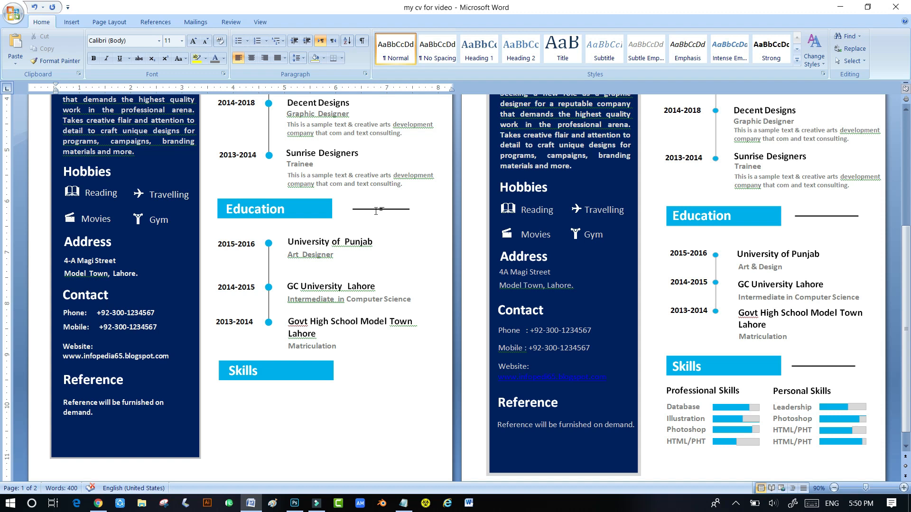
pyautogui.click(380, 209)
pyautogui.moveTo(380, 209); pyautogui.dragTo(380, 371)
pyautogui.click(372, 410)
pyautogui.scroll(-5, 343, 325)
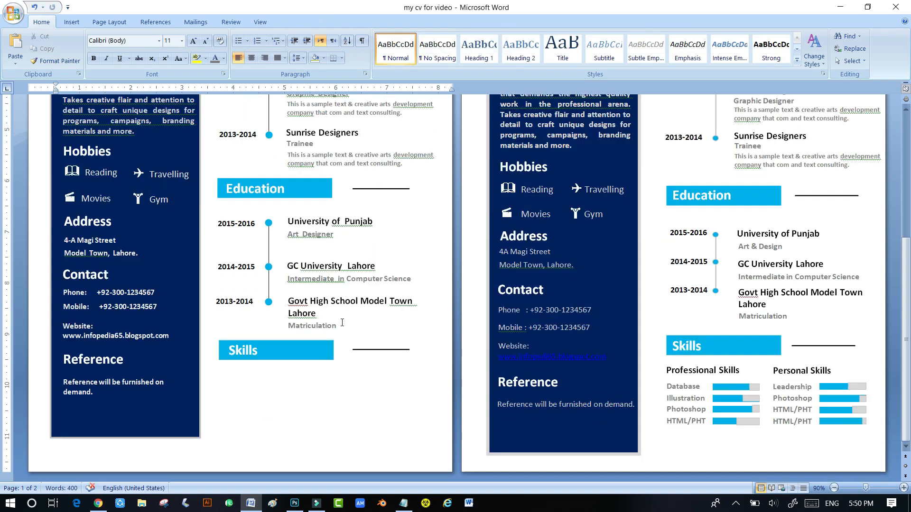
# - Copy the University of Punjab box under Skills, retype it 'Professional Skills' and align it
pyautogui.click(321, 226)
pyautogui.moveTo(310, 203); pyautogui.dragTo(271, 370)
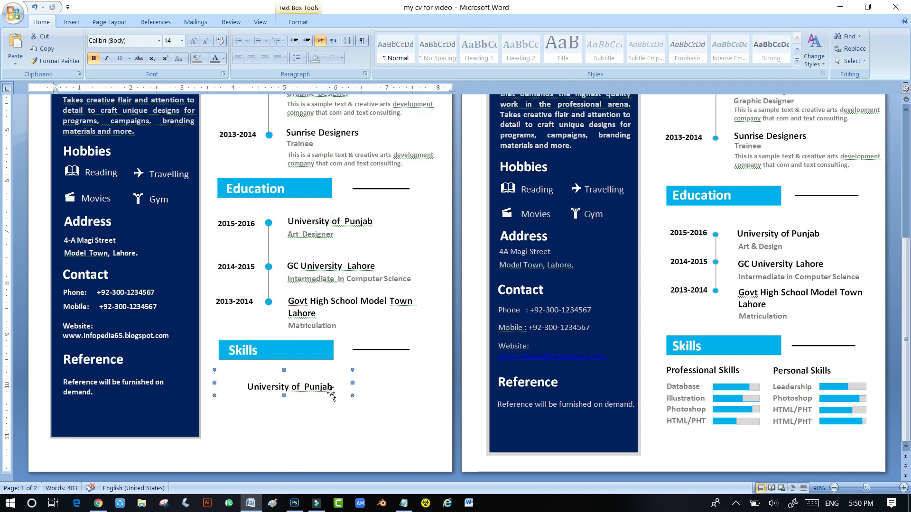
pyautogui.moveTo(332, 387); pyautogui.dragTo(246, 387)
pyautogui.write('Professional Skills')
pyautogui.moveTo(249, 373); pyautogui.dragTo(219, 361)
pyautogui.press('Right')
pyautogui.press('Right')
pyautogui.press('Right')
pyautogui.press('Right')
pyautogui.press('Right')
pyautogui.press('Right')
pyautogui.press('Right')
pyautogui.press('Right')
pyautogui.press('Right')
pyautogui.press('Right')
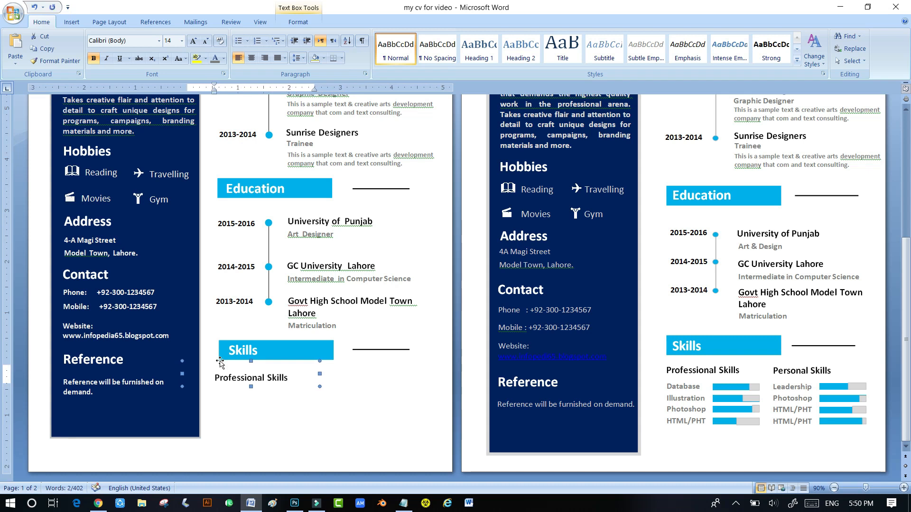
pyautogui.press('Up')
pyautogui.press('Up')
pyautogui.press('Up')
pyautogui.press('Up')
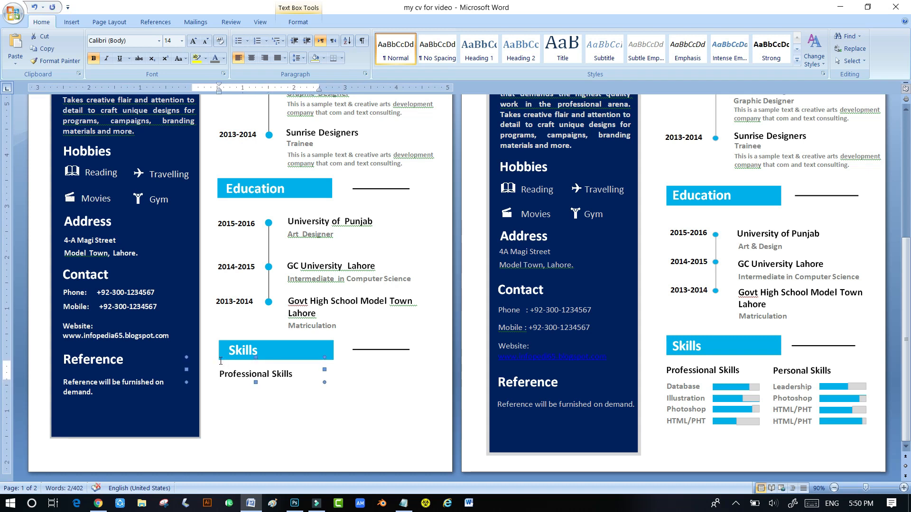
pyautogui.click(258, 393)
pyautogui.scroll(8, 258, 393)
pyautogui.click(258, 394)
pyautogui.scroll(-8, 258, 393)
# - Paste a narrowed Art Designer row directly under the Professional Skills label
pyautogui.click(320, 246)
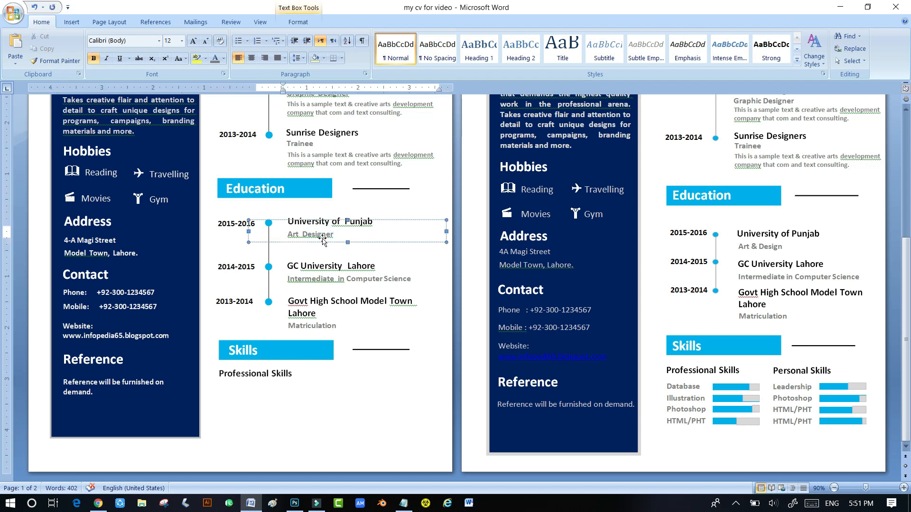
pyautogui.click(300, 374)
pyautogui.hotkey('ctrl', 'v')
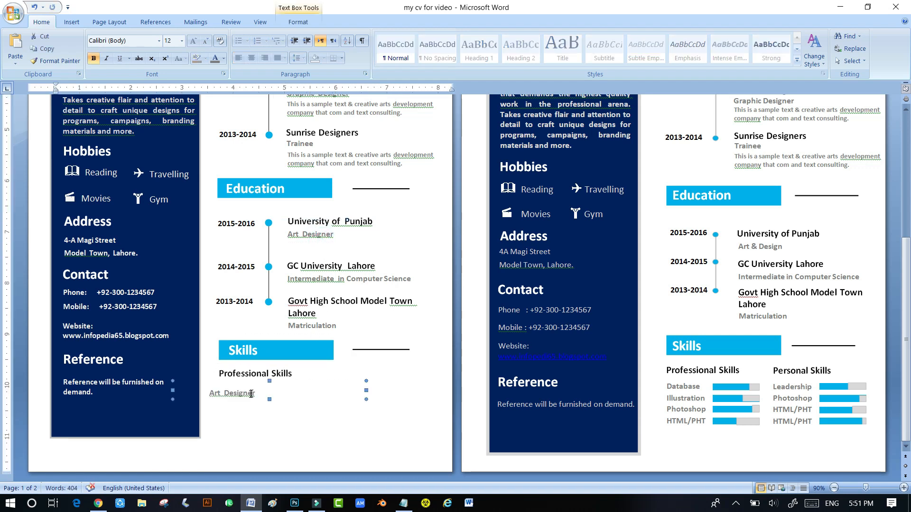
pyautogui.moveTo(366, 390); pyautogui.dragTo(266, 391)
pyautogui.press('Up')
pyautogui.press('Right')
pyautogui.hotkey('ctrl', 'Right')
pyautogui.hotkey('ctrl', 'Right')
pyautogui.hotkey('ctrl', 'Right')
pyautogui.hotkey('ctrl', 'Right')
pyautogui.hotkey('ctrl', 'Right')
# - Duplicate the Art Designer row into four stacked, aligned rows
pyautogui.moveTo(259, 397); pyautogui.dragTo(257, 421)
pyautogui.hotkey('ctrl', 'Left')
pyautogui.hotkey('ctrl', 'Left')
pyautogui.hotkey('ctrl', 'Left')
pyautogui.hotkey('ctrl', 'Right')
pyautogui.click(256, 398)
pyautogui.click(273, 401)
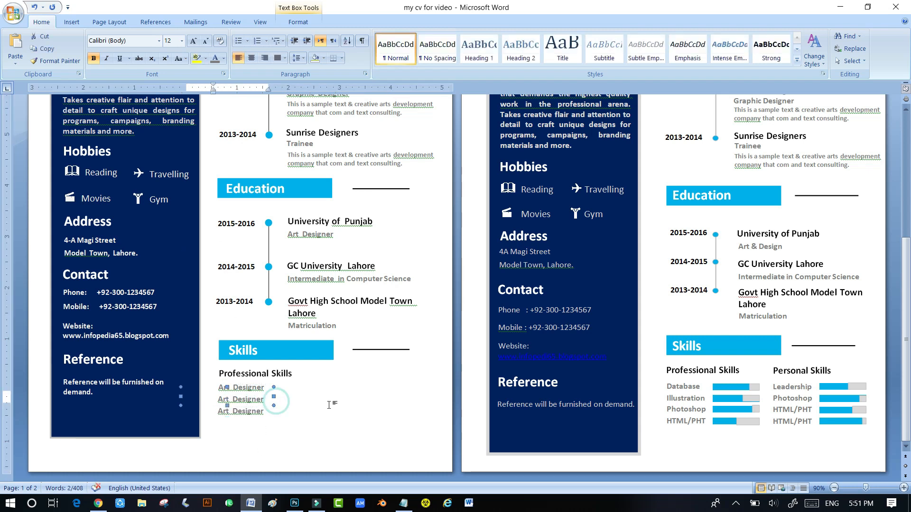
pyautogui.hotkey('ctrl', 'Left')
pyautogui.hotkey('ctrl', 'Left')
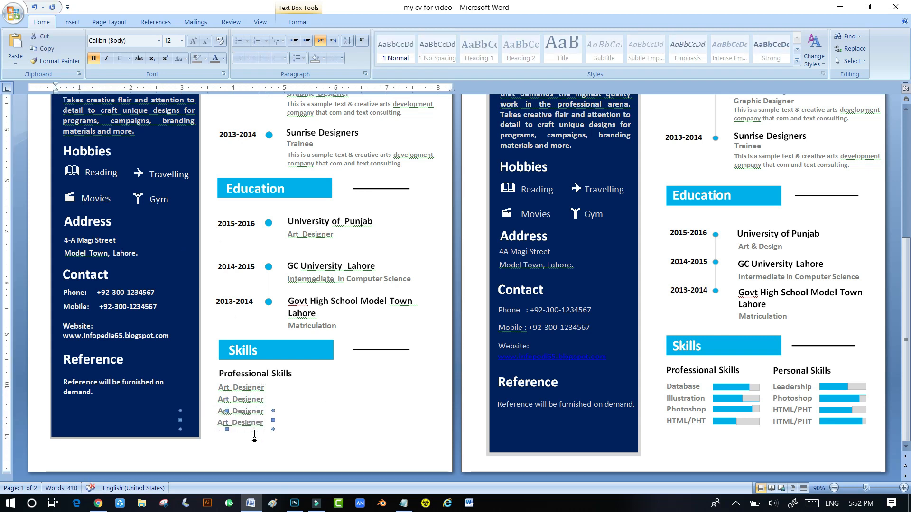
pyautogui.hotkey('ctrl', 'Down')
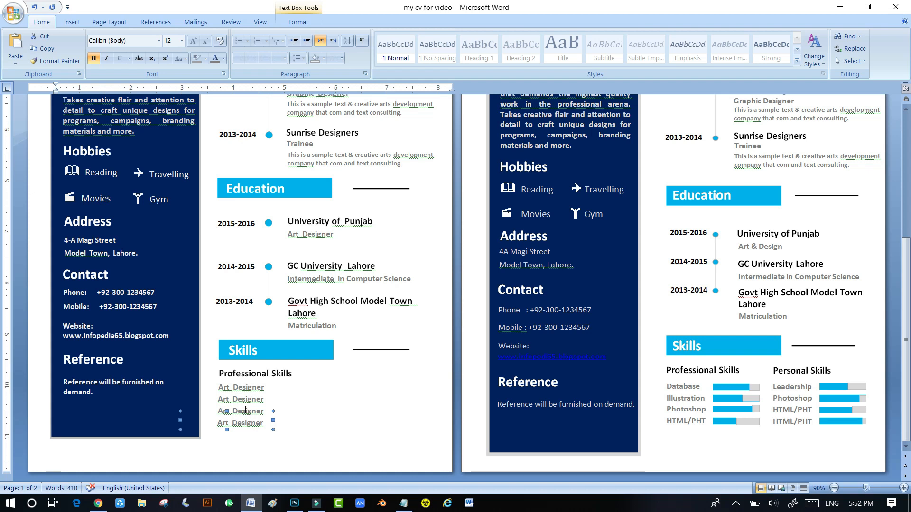
pyautogui.click(246, 408)
pyautogui.click(284, 427)
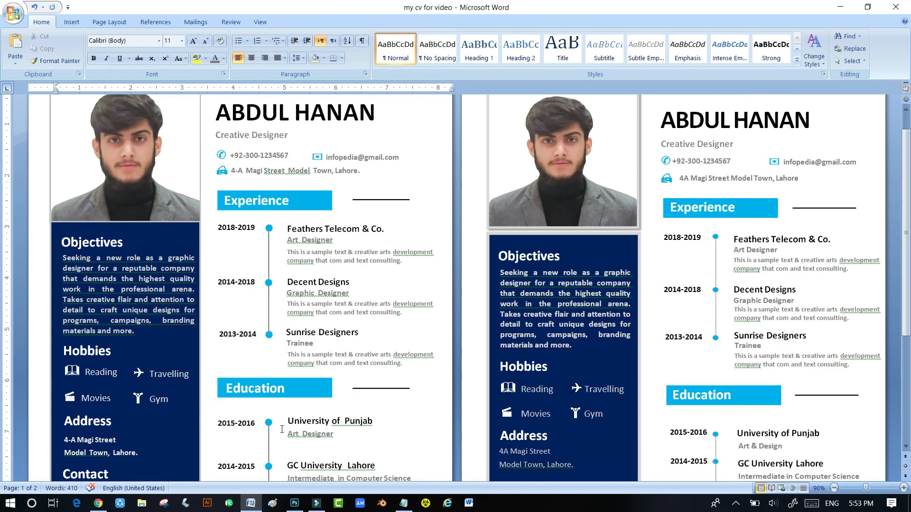
# - Open the Shapes gallery from the Insert ribbon
pyautogui.scroll(-7, 282, 429)
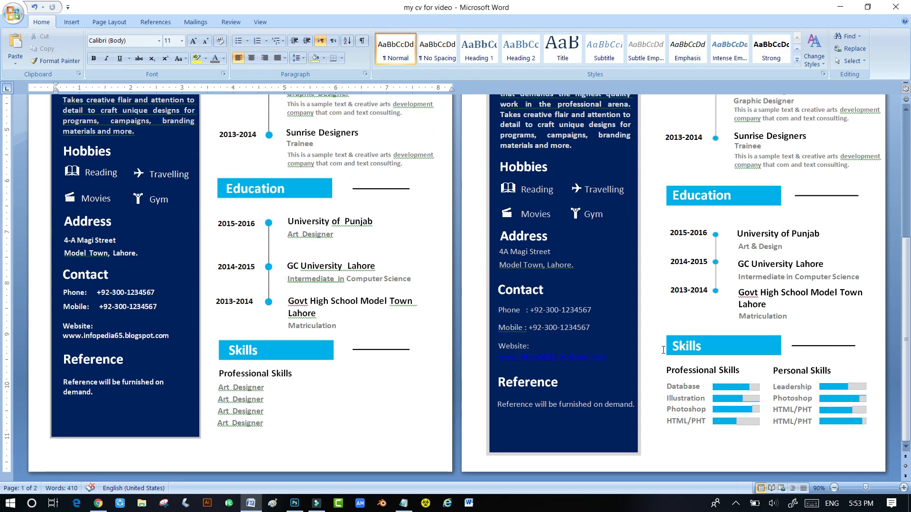
pyautogui.click(72, 21)
pyautogui.click(167, 47)
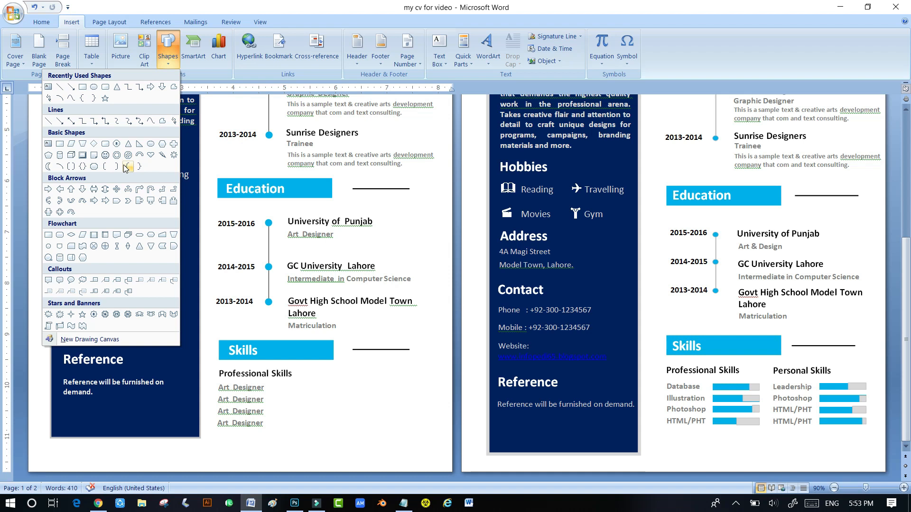
# - Copy the Professional Skills label to the right and retype it 'Personal Skills'
pyautogui.click(290, 373)
pyautogui.moveTo(285, 384); pyautogui.dragTo(337, 377)
pyautogui.tripleClick(383, 377)
pyautogui.write('Personal Skills')
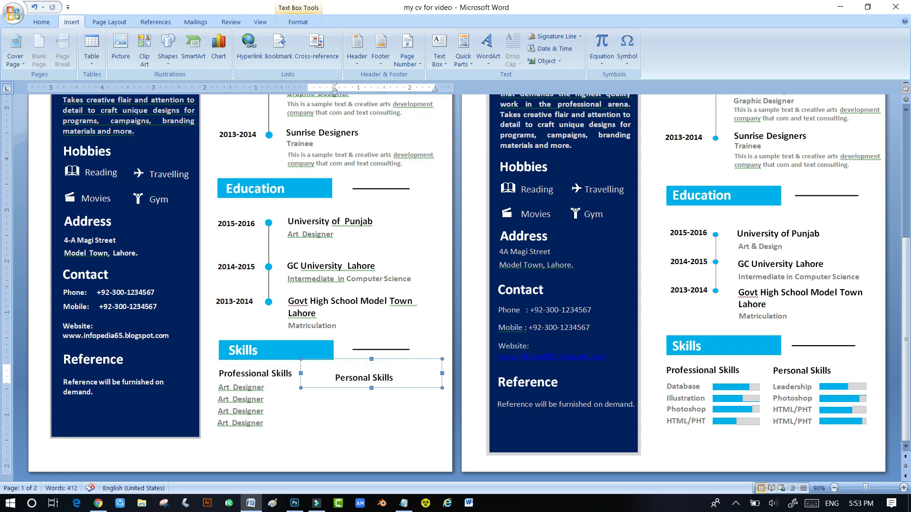
pyautogui.moveTo(358, 364); pyautogui.dragTo(352, 361)
# - Copy the Art Designer rows under Personal Skills, align them, and pick the Rectangle shape
pyautogui.click(274, 387)
pyautogui.moveTo(274, 386); pyautogui.dragTo(384, 392)
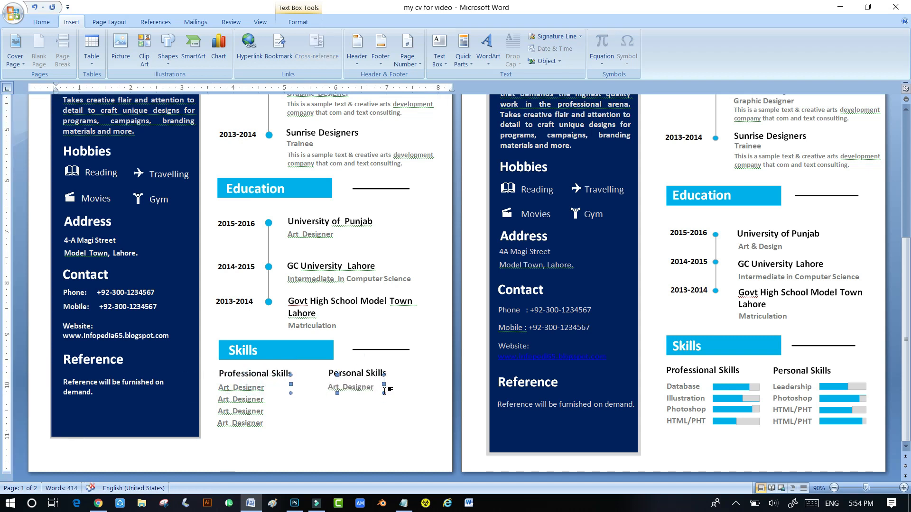
pyautogui.hotkey('ctrl', 'Left')
pyautogui.hotkey('ctrl', 'Left')
pyautogui.hotkey('ctrl', 'Up')
pyautogui.click(242, 403)
pyautogui.keyDown('ctrl'); pyautogui.moveTo(274, 403); pyautogui.dragTo(362, 431); pyautogui.keyUp('ctrl')
pyautogui.press('Up')
pyautogui.click(392, 400)
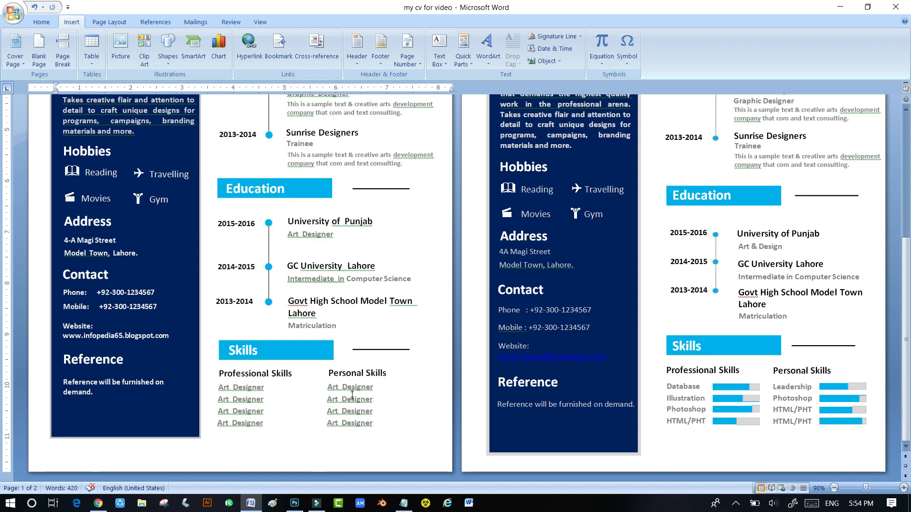
pyautogui.click(168, 49)
pyautogui.click(82, 87)
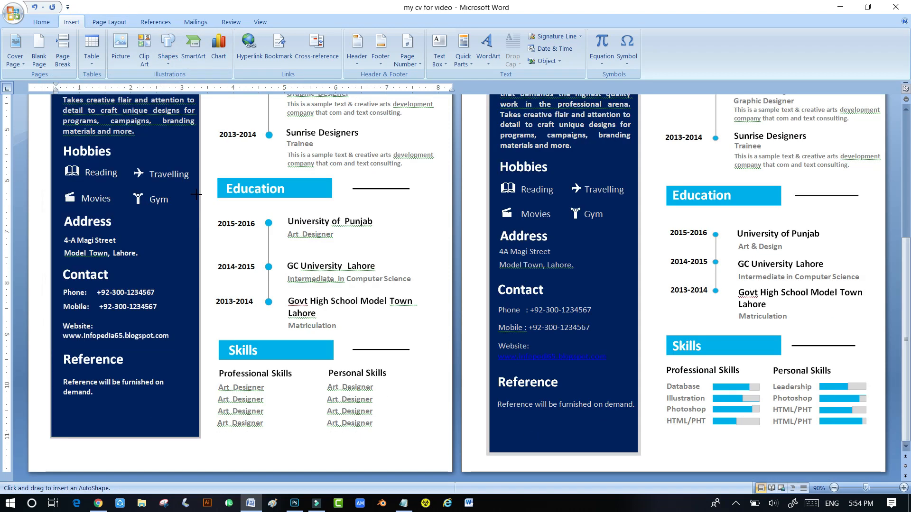
# - Draw a blue rectangle bar beside the first Professional Skills row and copy it down the rows
pyautogui.moveTo(274, 386); pyautogui.dragTo(309, 394)
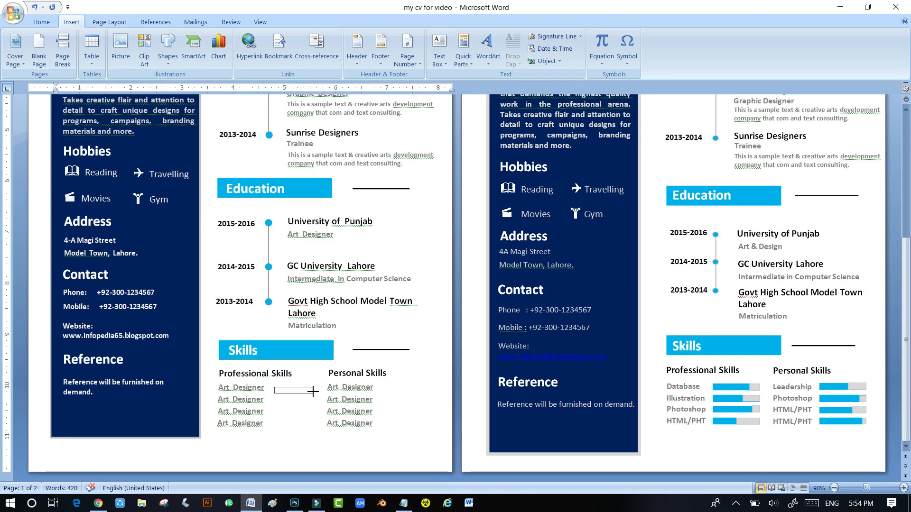
pyautogui.moveTo(313, 391); pyautogui.dragTo(315, 392)
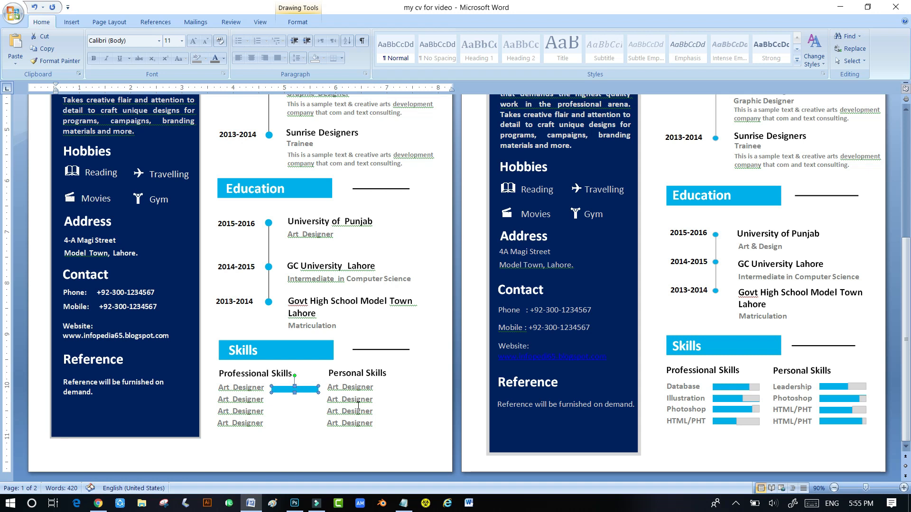
pyautogui.hotkey('ctrl', 'Up')
pyautogui.hotkey('ctrl', 'Right')
pyautogui.click(312, 409)
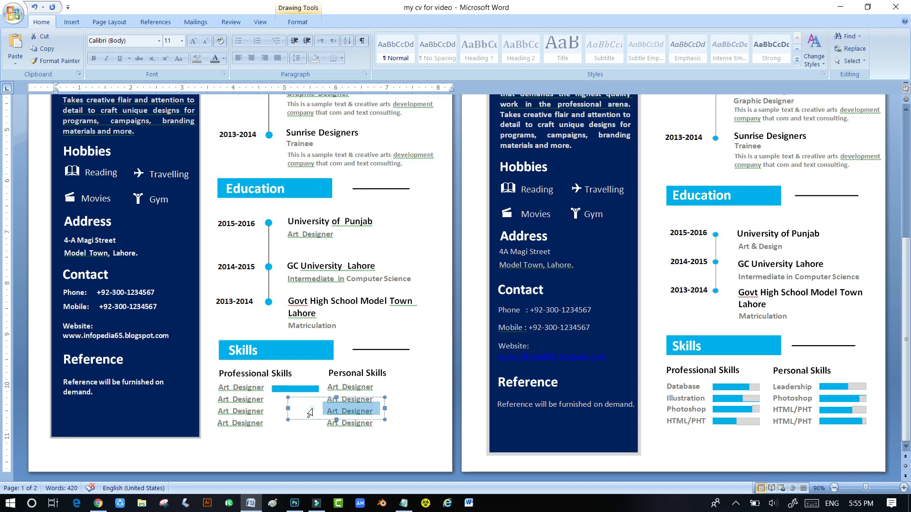
pyautogui.click(294, 389)
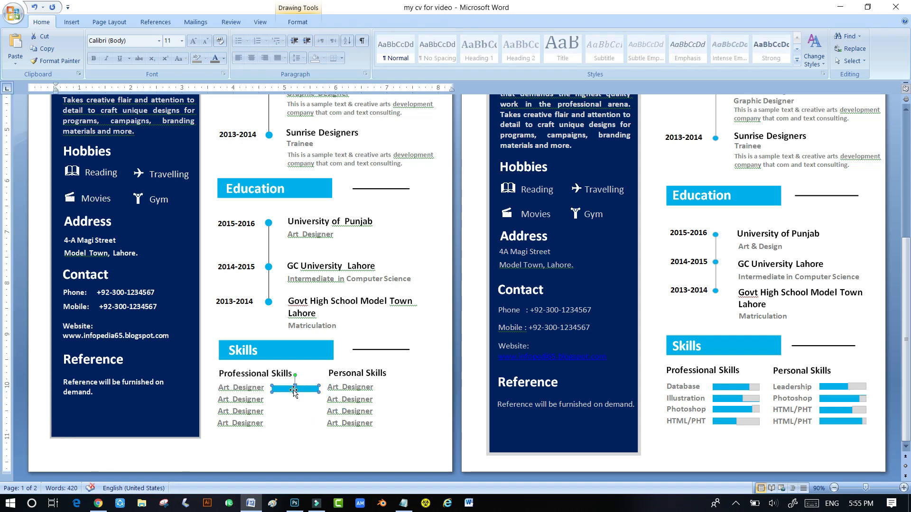
pyautogui.moveTo(291, 408); pyautogui.dragTo(292, 422)
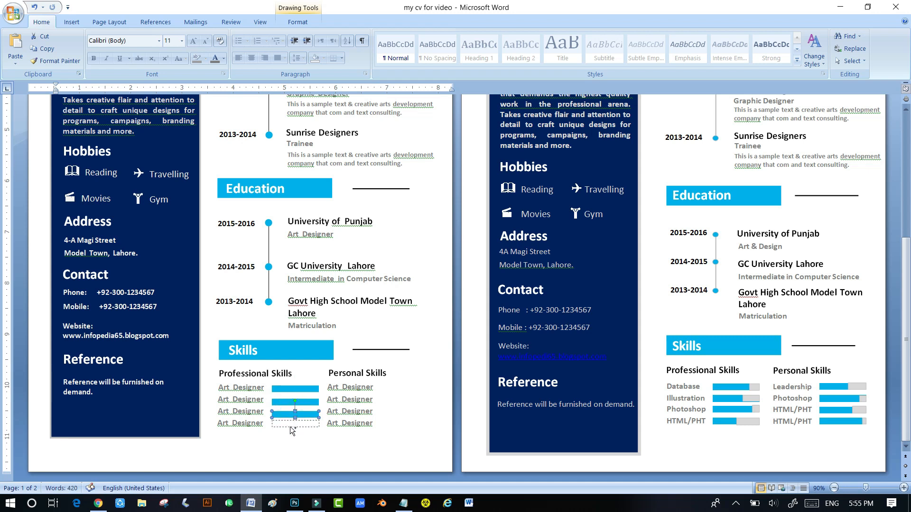
pyautogui.moveTo(289, 426); pyautogui.dragTo(290, 431)
pyautogui.click(327, 440)
pyautogui.scroll(-5, 322, 427)
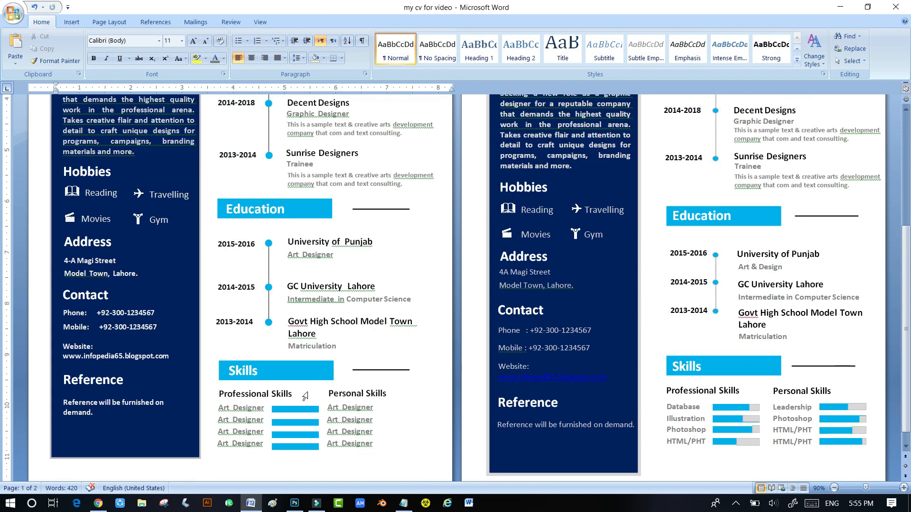
pyautogui.scroll(-1, 305, 396)
# - Copy the bar beside the four Personal Skills rows and nudge them 1 px left
pyautogui.click(299, 389)
pyautogui.moveTo(398, 396); pyautogui.dragTo(392, 413)
pyautogui.moveTo(392, 412); pyautogui.dragTo(390, 425)
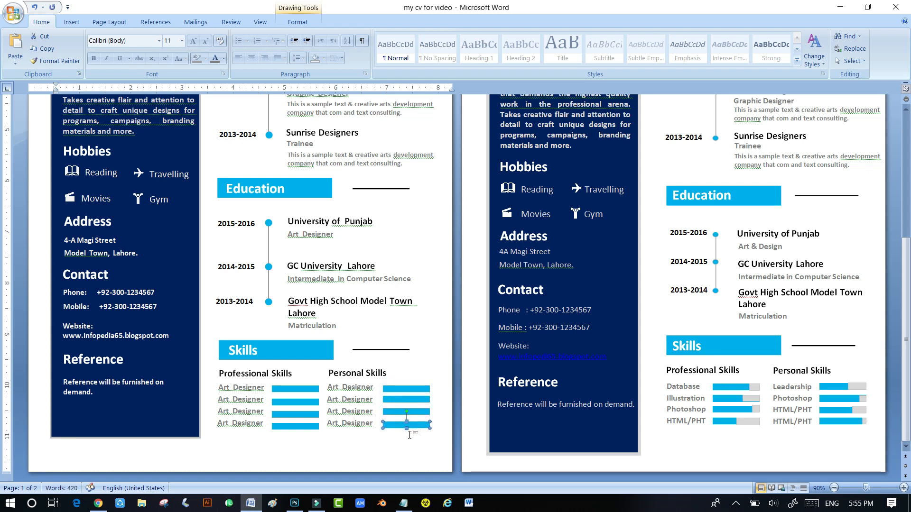
pyautogui.click(425, 400)
pyautogui.click(396, 389)
pyautogui.press('Left')
pyautogui.click(402, 424)
pyautogui.press('Left')
pyautogui.click(403, 436)
# - Nudge the third and fourth Professional Skills bars up 1 px, then reopen the Shapes gallery
pyautogui.scroll(-8, 369, 435)
pyautogui.click(402, 398)
pyautogui.click(280, 414)
pyautogui.press('Up')
pyautogui.click(284, 428)
pyautogui.press('Up')
pyautogui.click(294, 445)
pyautogui.scroll(-8, 295, 444)
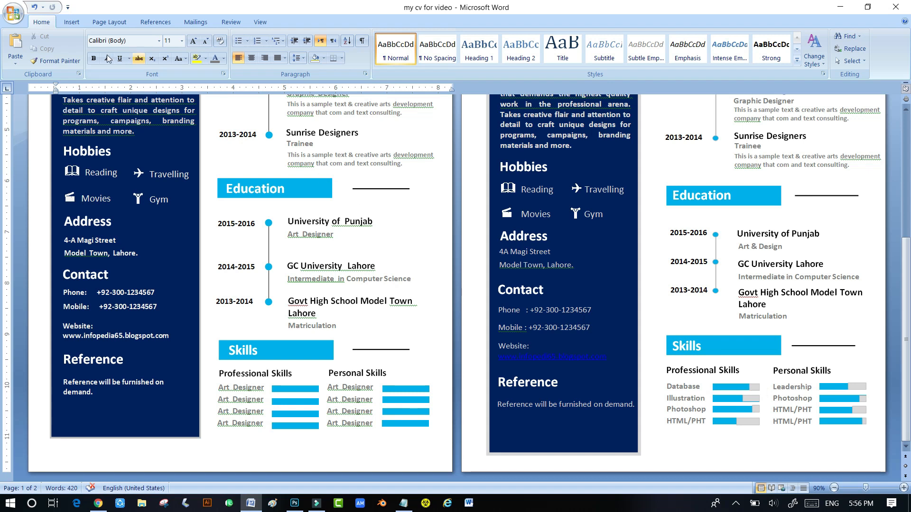
pyautogui.click(72, 22)
pyautogui.click(168, 56)
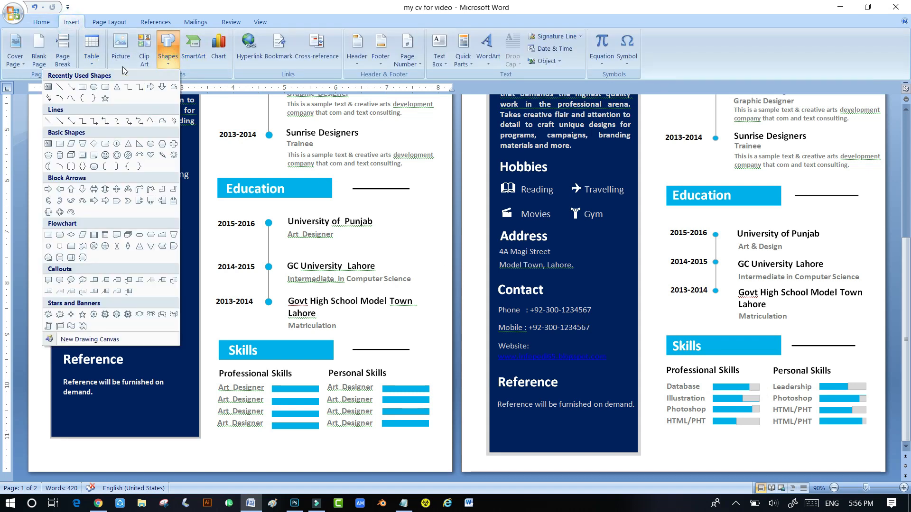
# - Draw a small rectangle at the first Professional Skills bar's end, with no outline and grey fill
pyautogui.click(82, 87)
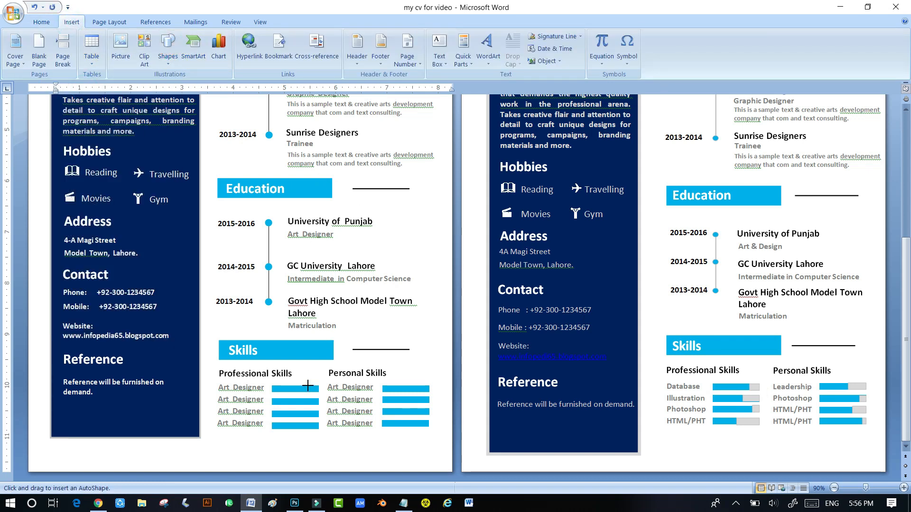
pyautogui.moveTo(308, 386); pyautogui.dragTo(319, 393)
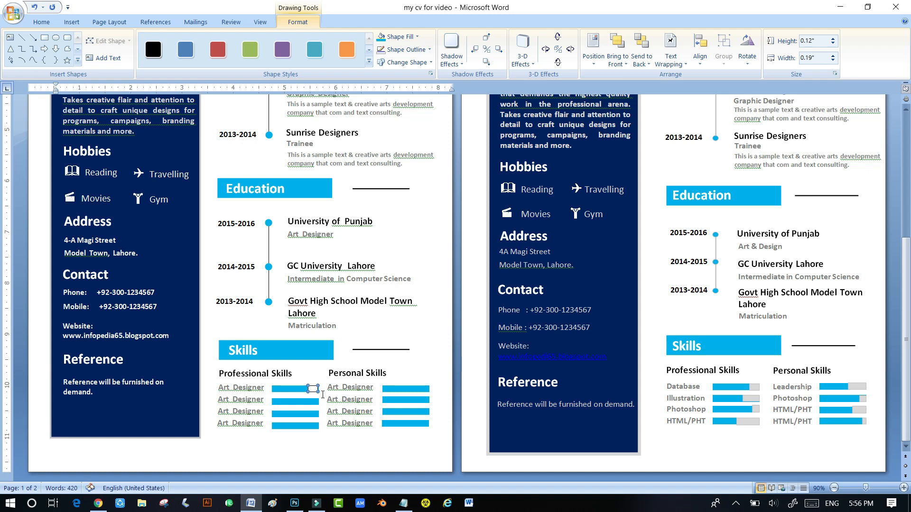
pyautogui.click(419, 51)
pyautogui.click(375, 147)
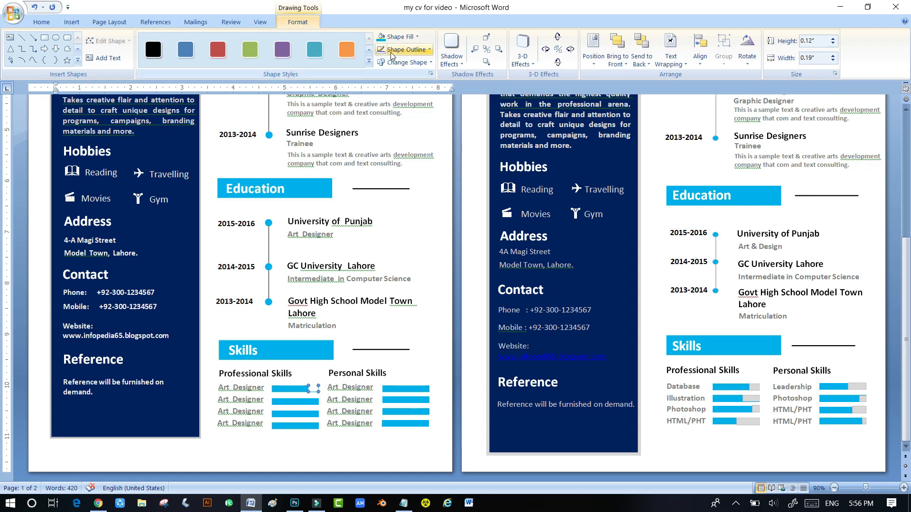
pyautogui.click(417, 37)
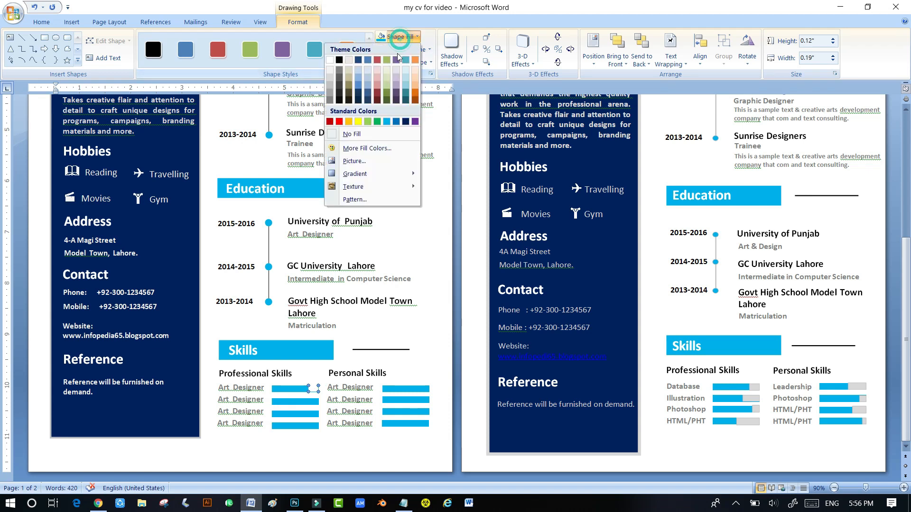
pyautogui.click(332, 84)
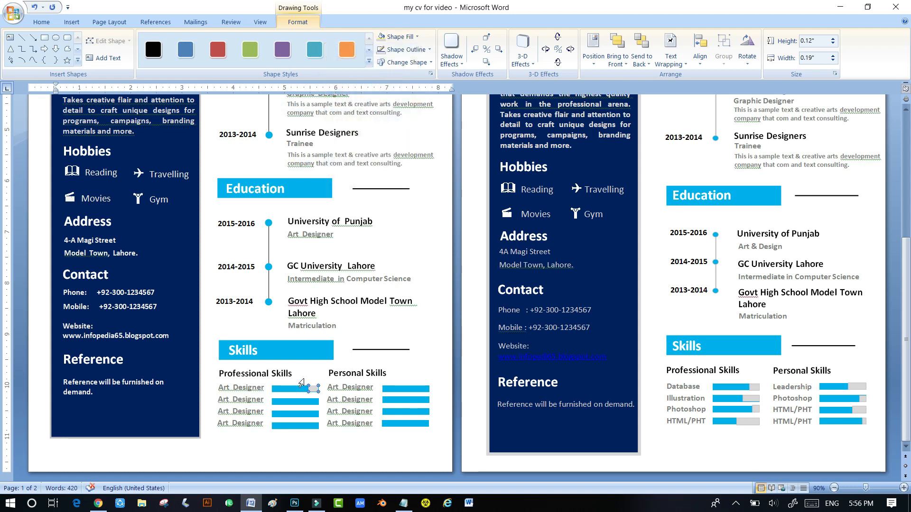
# - Copy the grey end onto the other Professional Skills bars and resize each to a different length
pyautogui.click(312, 402)
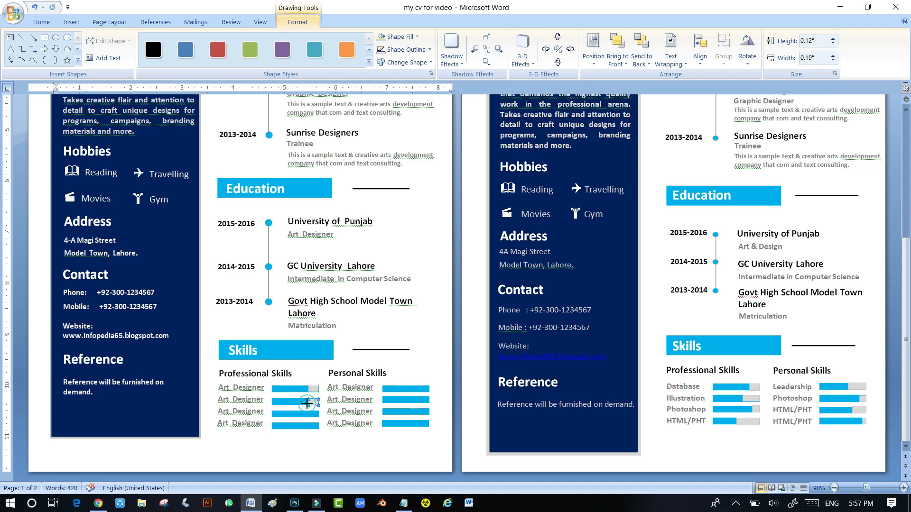
pyautogui.moveTo(298, 404); pyautogui.dragTo(298, 402)
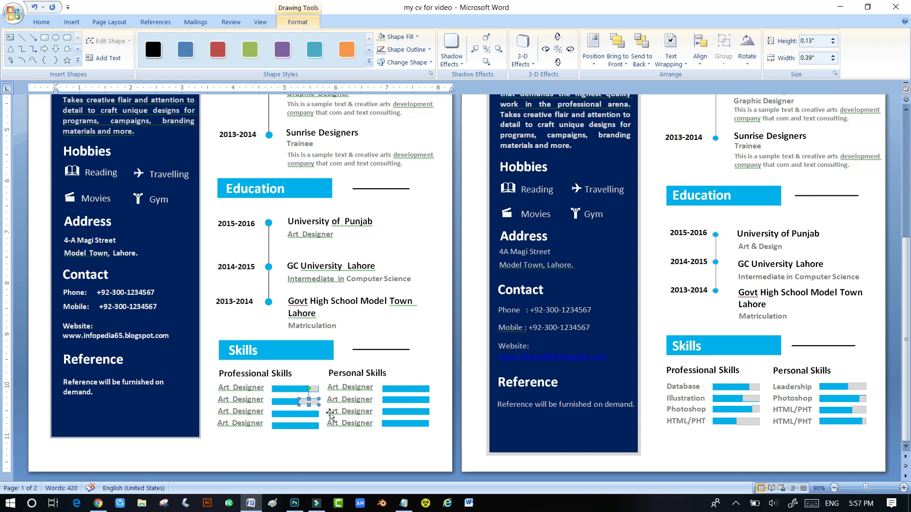
pyautogui.click(314, 388)
pyautogui.moveTo(320, 377)
pyautogui.mouseDown()
pyautogui.moveTo(336, 399)
pyautogui.moveTo(315, 417)
pyautogui.mouseUp()
pyautogui.click(313, 402)
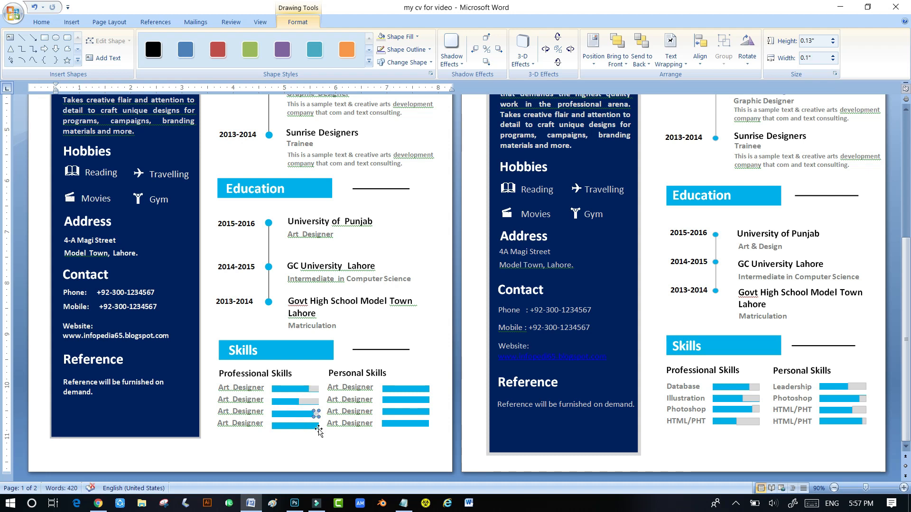
pyautogui.click(312, 403)
pyautogui.moveTo(312, 404); pyautogui.dragTo(314, 429)
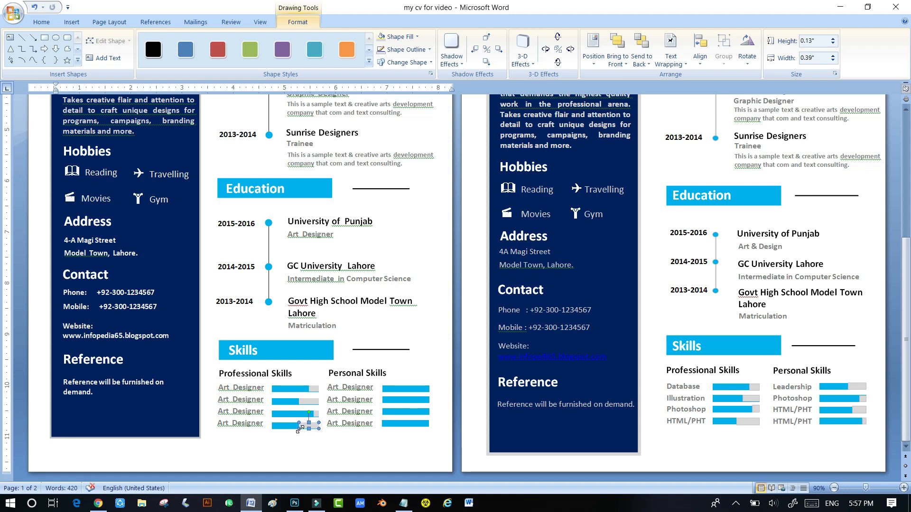
pyautogui.moveTo(300, 429); pyautogui.dragTo(303, 428)
pyautogui.click(325, 459)
pyautogui.scroll(-5, 351, 418)
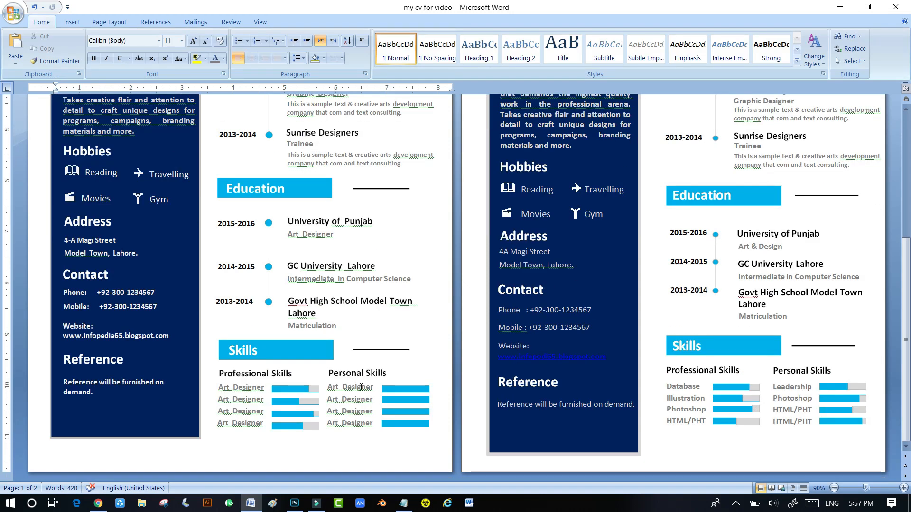
# - Copy the grey rectangle onto the Personal Skills bars and stretch each to a different length
pyautogui.click(314, 389)
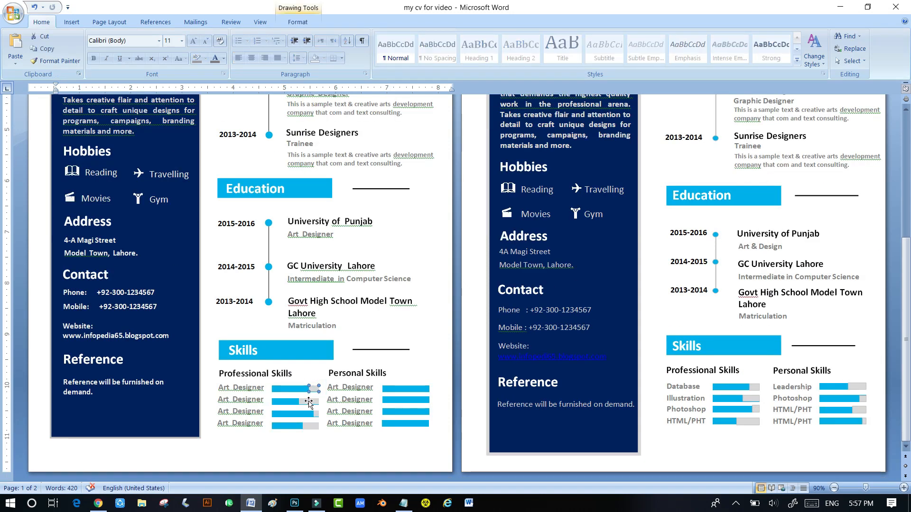
pyautogui.moveTo(311, 424); pyautogui.dragTo(424, 388)
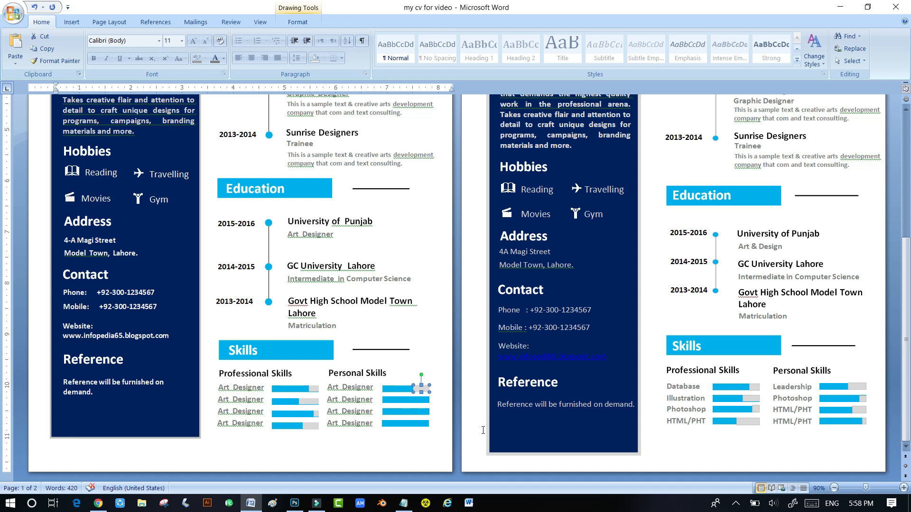
pyautogui.moveTo(407, 390); pyautogui.dragTo(421, 423)
pyautogui.click(421, 392)
pyautogui.click(420, 388)
pyautogui.click(416, 388)
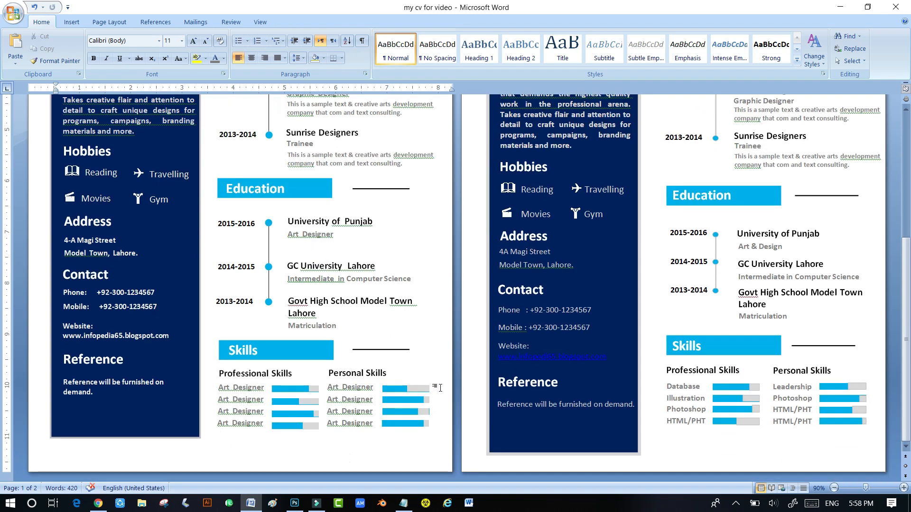
pyautogui.click(772, 503)
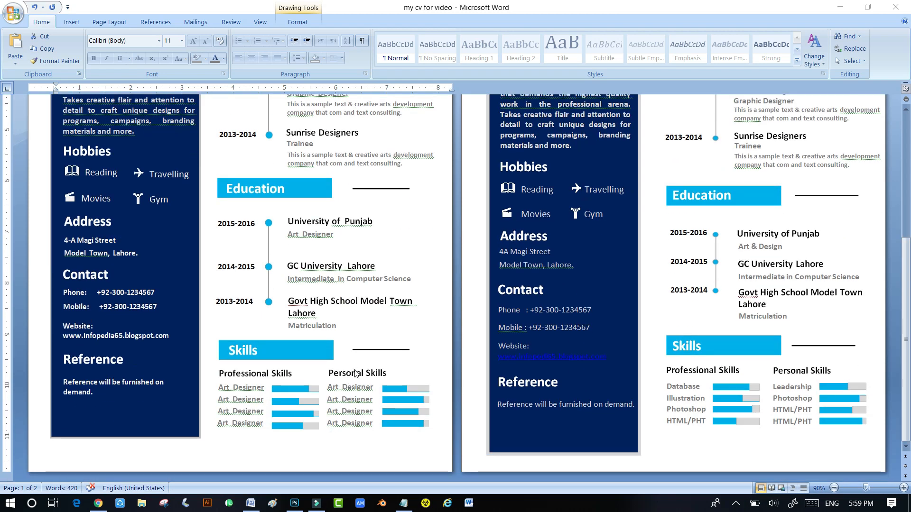
# - Rename the Professional Skills labels to Database, Illustration, Photoshop and HTML /
pyautogui.moveTo(264, 388); pyautogui.dragTo(214, 386)
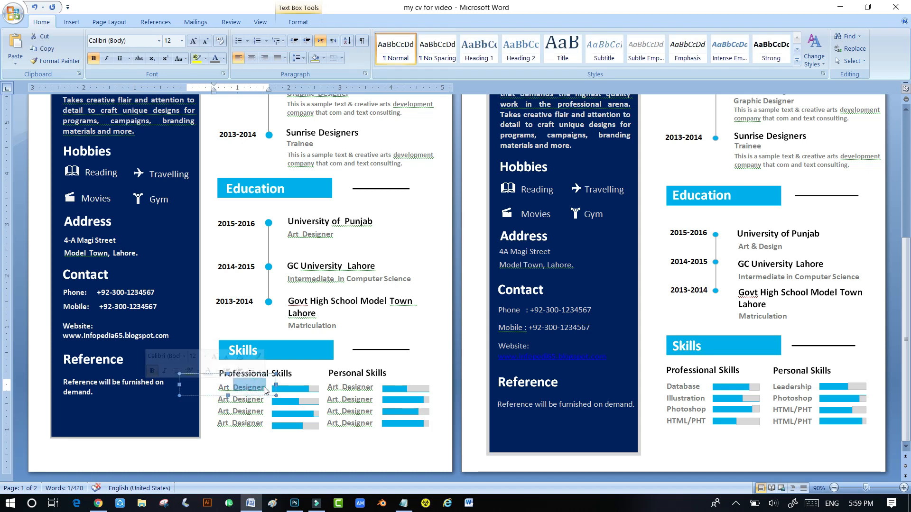
pyautogui.write('Database')
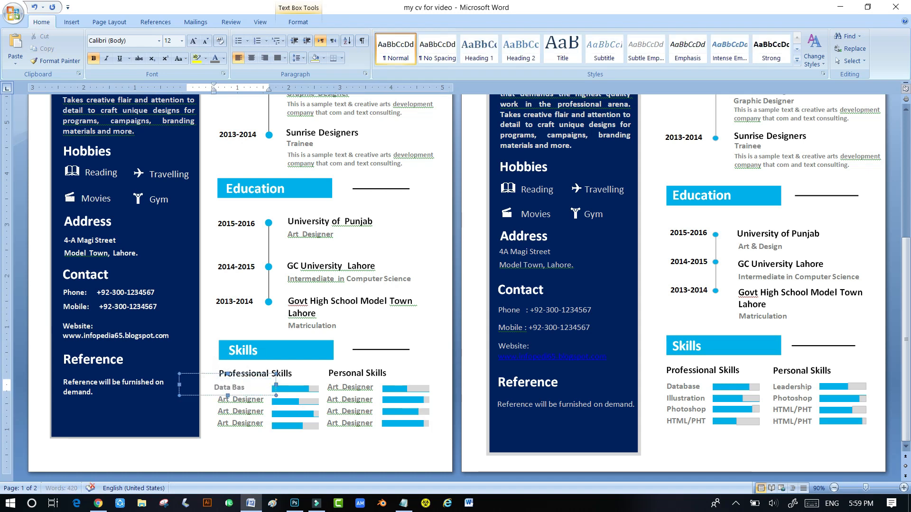
pyautogui.moveTo(200, 374); pyautogui.dragTo(200, 385)
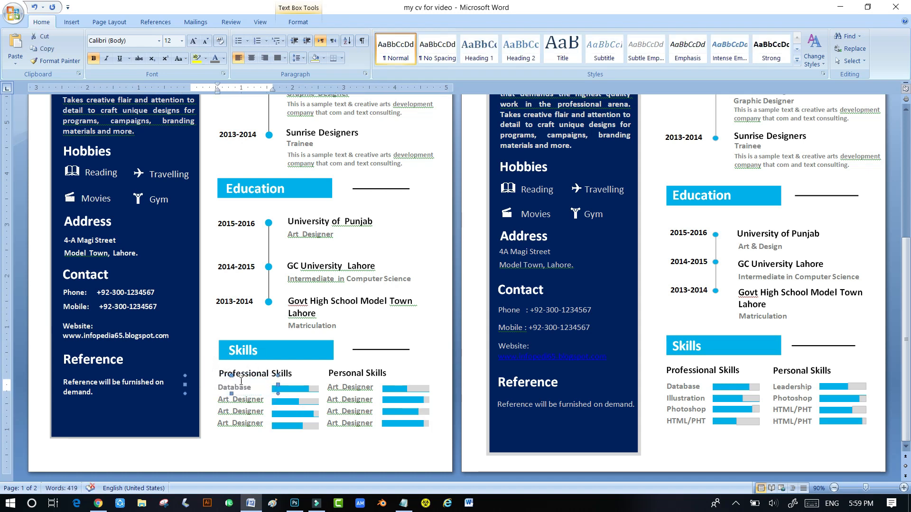
pyautogui.moveTo(262, 398); pyautogui.dragTo(218, 423)
pyautogui.write('Illustration ')
pyautogui.write('Photoshop ')
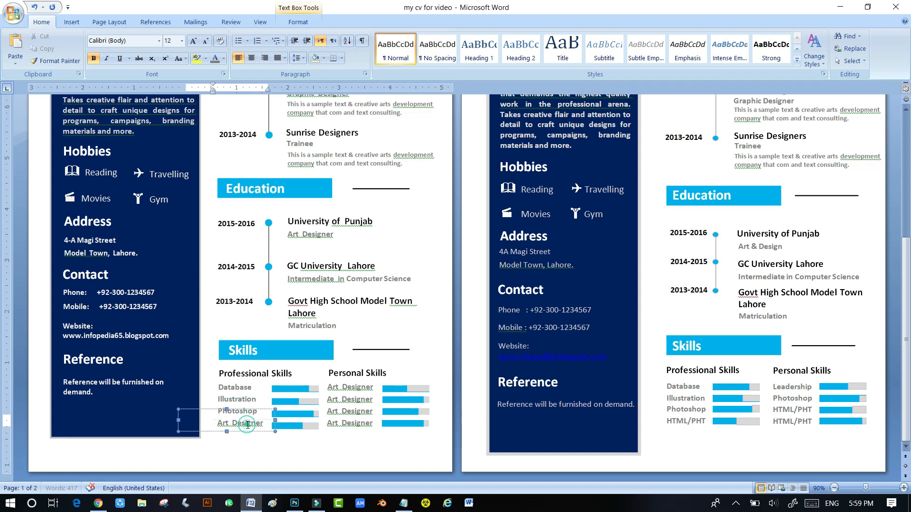
pyautogui.write('HTML / PHT')
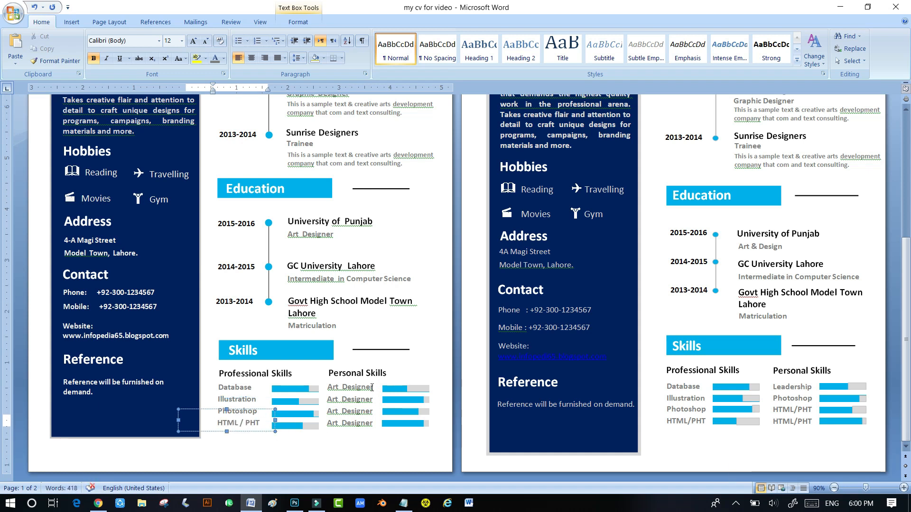
# - Rename the Personal Skills labels to Leadership, Teamwork, Management and Creativity
pyautogui.moveTo(372, 388); pyautogui.dragTo(328, 400)
pyautogui.write('Leadership ')
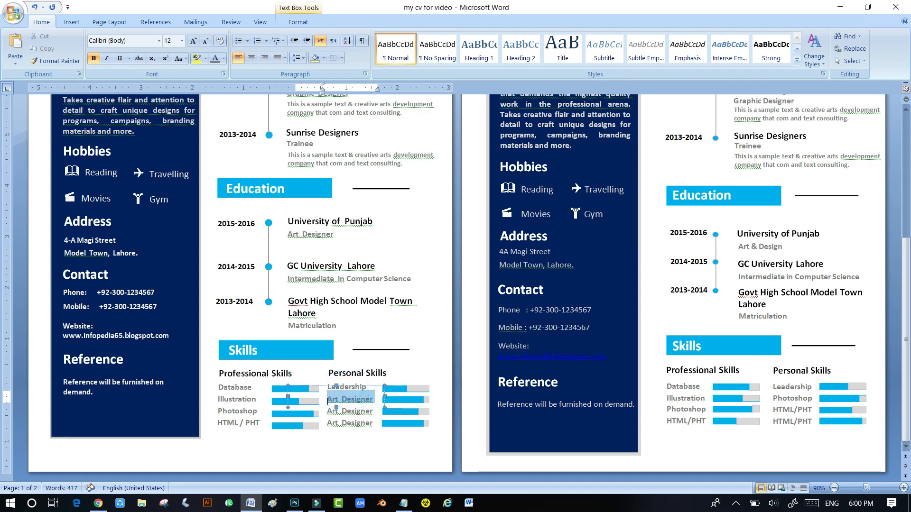
pyautogui.write('Photo')
pyautogui.press('BackSpace')
pyautogui.press('BackSpace')
pyautogui.press('BackSpace')
pyautogui.press('BackSpace')
pyautogui.press('BackSpace')
pyautogui.write('Teamwork')
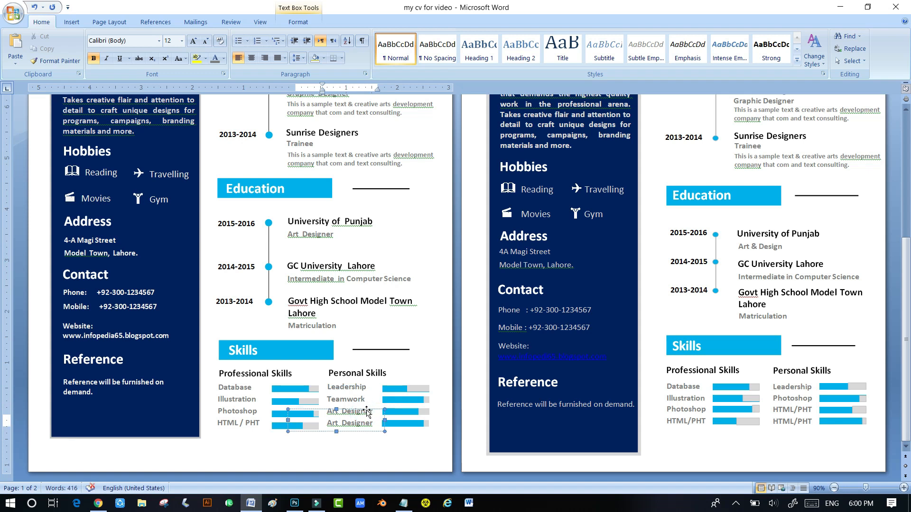
pyautogui.moveTo(375, 411); pyautogui.dragTo(330, 411)
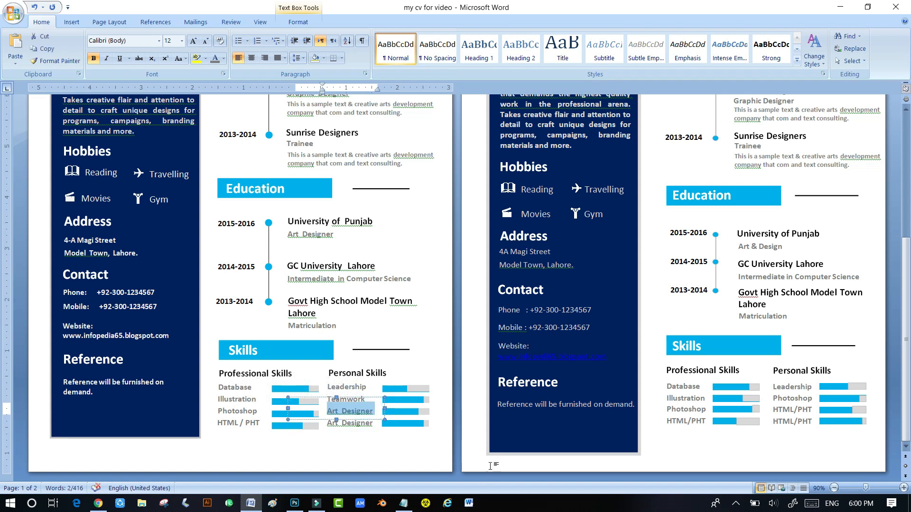
pyautogui.write('Management')
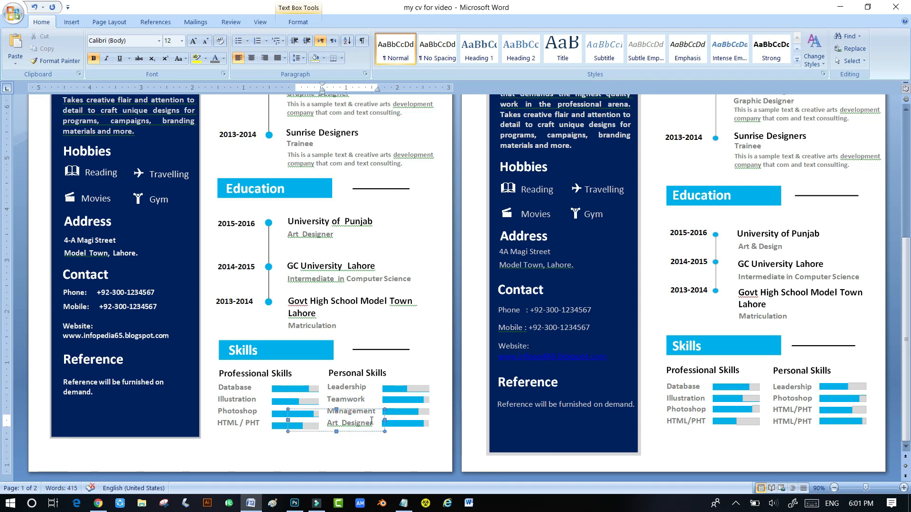
pyautogui.moveTo(375, 423); pyautogui.dragTo(334, 428)
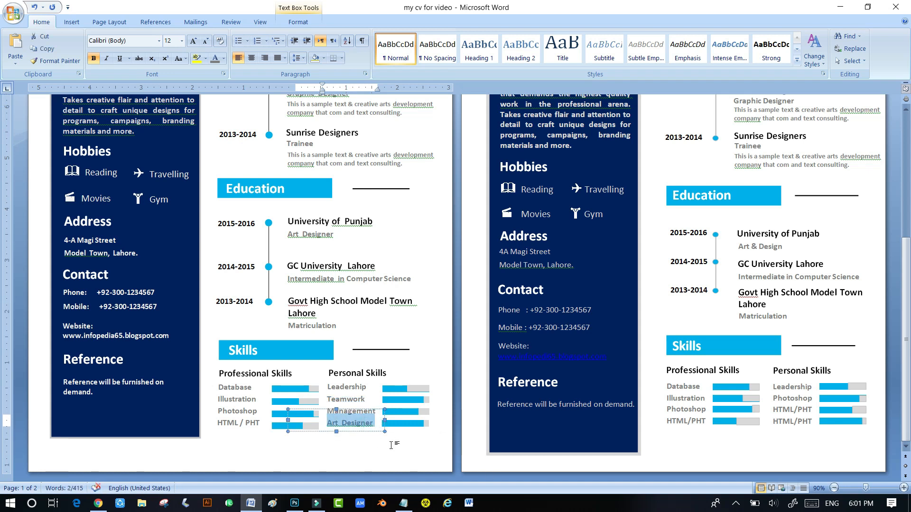
pyautogui.write('Creativity')
pyautogui.click(373, 407)
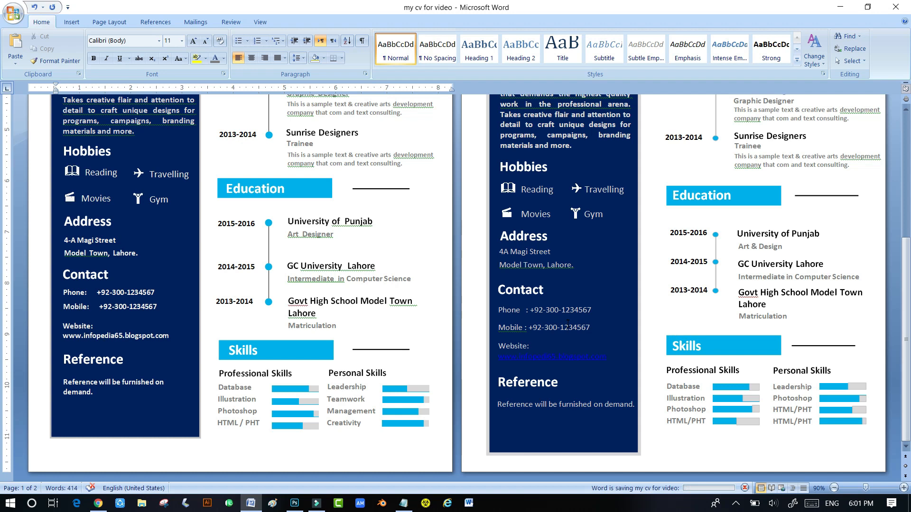
pyautogui.scroll(9, 815, 437)
# - View the finished CV at 100% on one page, then switch to Notepad
pyautogui.click(903, 488)
pyautogui.scroll(-5, 579, 310)
pyautogui.scroll(10, 579, 311)
pyautogui.scroll(-10, 579, 310)
pyautogui.scroll(10, 579, 310)
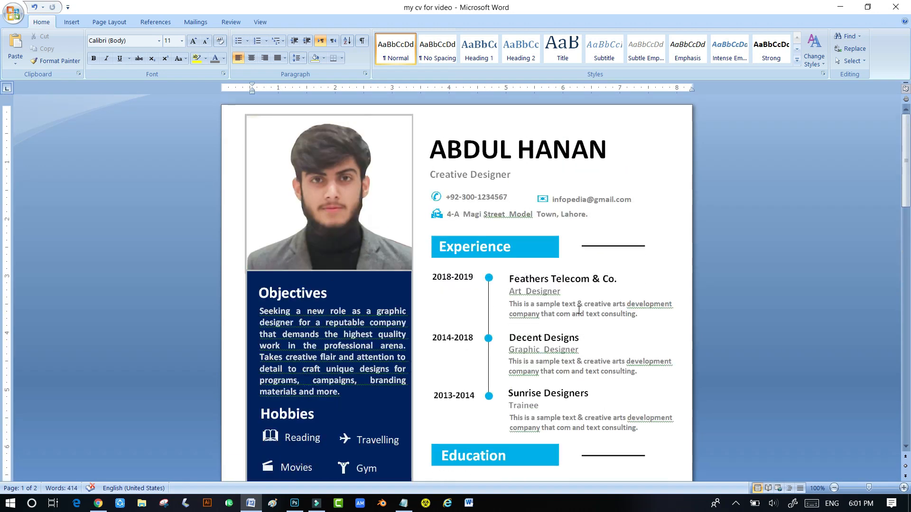
pyautogui.click(402, 504)
# - Type the closing lines 'if this video is useful', 'then plzzzz like this video', 'subscribe my channel', 'for more informative videos', and 'Thanksss'
pyautogui.write('if  this  video  is  useful')
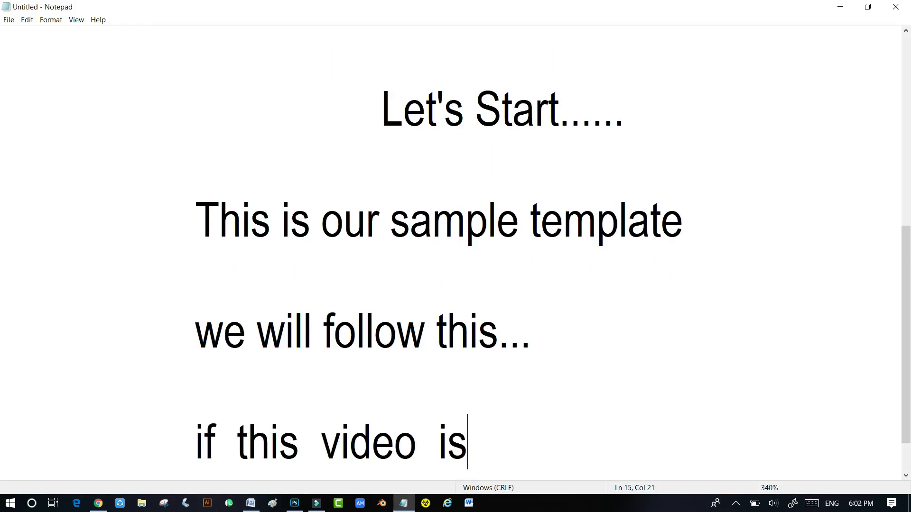
pyautogui.press('Return')
pyautogui.press('Return')
pyautogui.write('then  plzzzz   like  this  video')
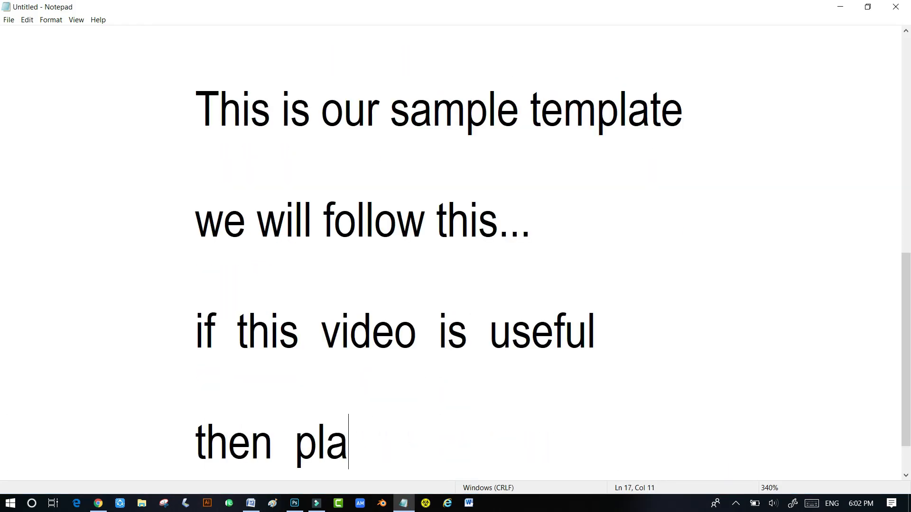
pyautogui.press('Return')
pyautogui.press('Return')
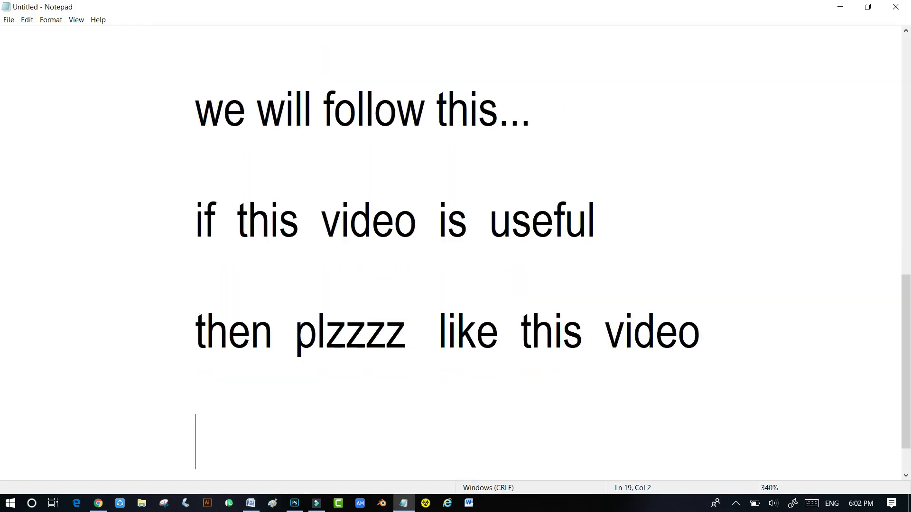
pyautogui.write('subscribe  my  channel')
pyautogui.press('Return')
pyautogui.press('Return')
pyautogui.write('for  mo')
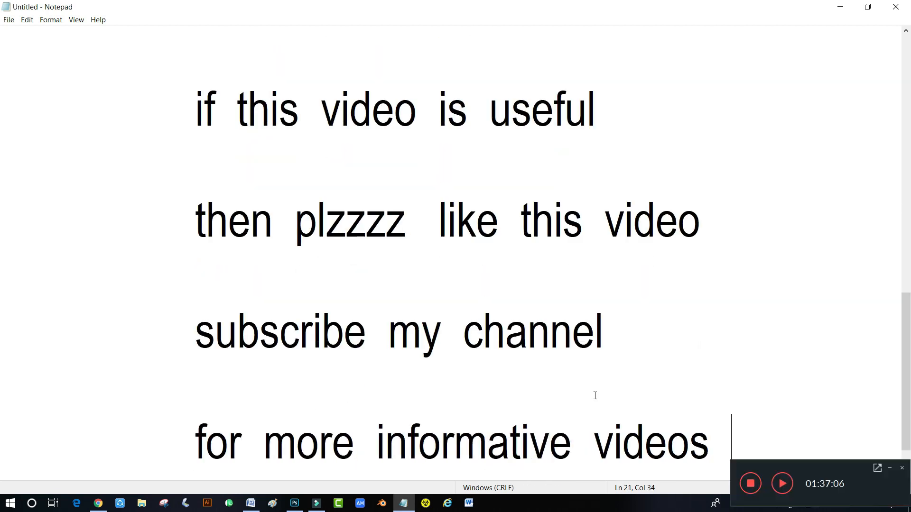
pyautogui.press('Return')
pyautogui.press('Return')
pyautogui.write('Thanksss')
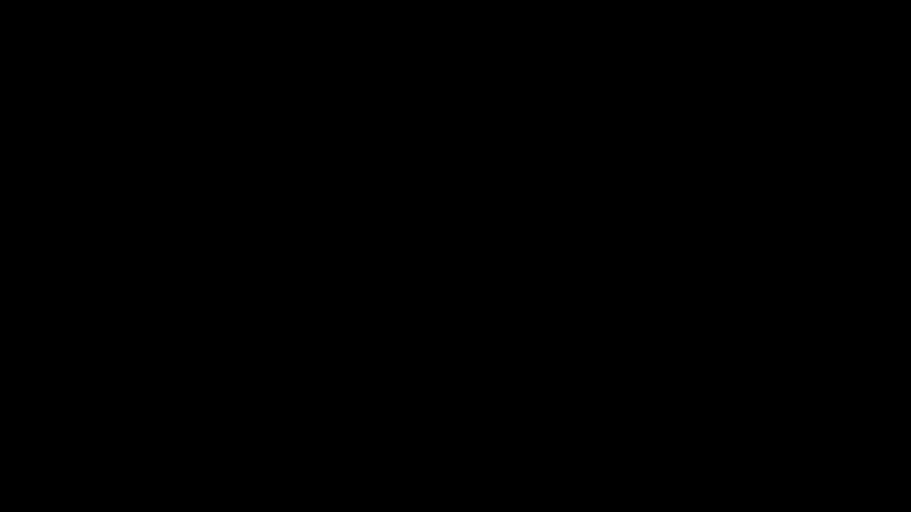